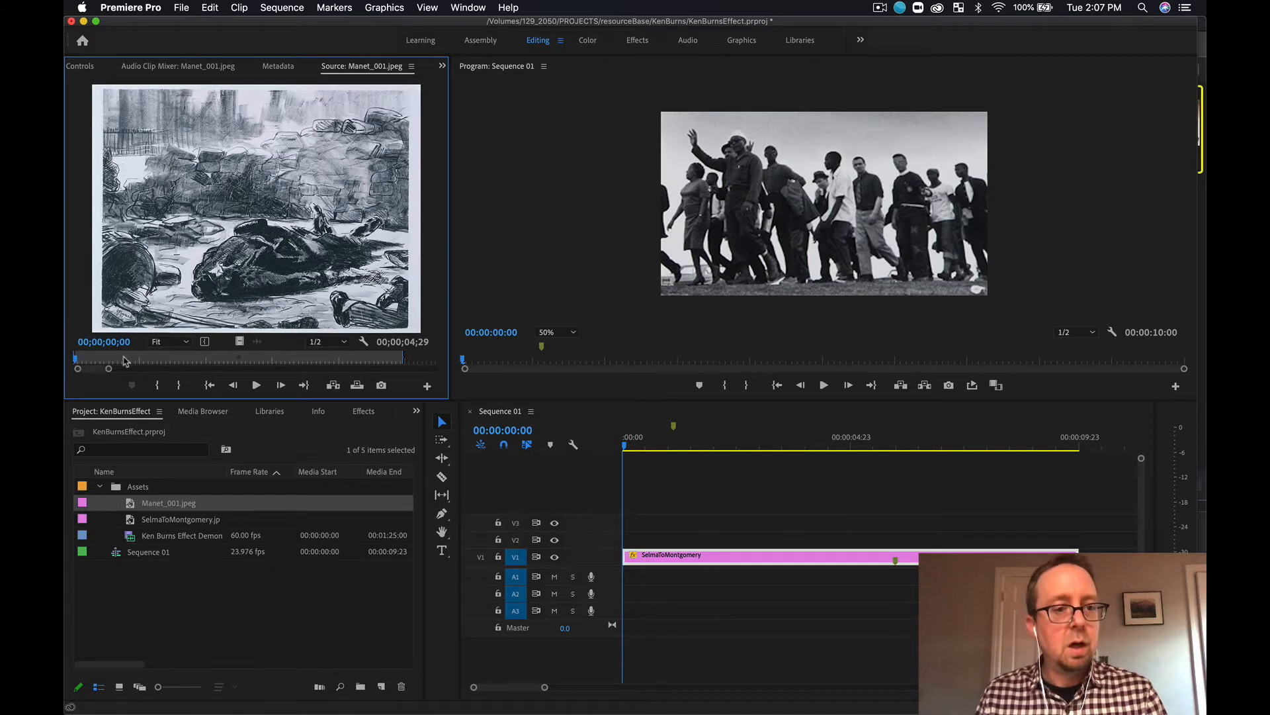
Preview the SelmaToMontgomery and Manet_001.jpeg stills from the Assets bin in the Source monitor.
double_click(129, 527)
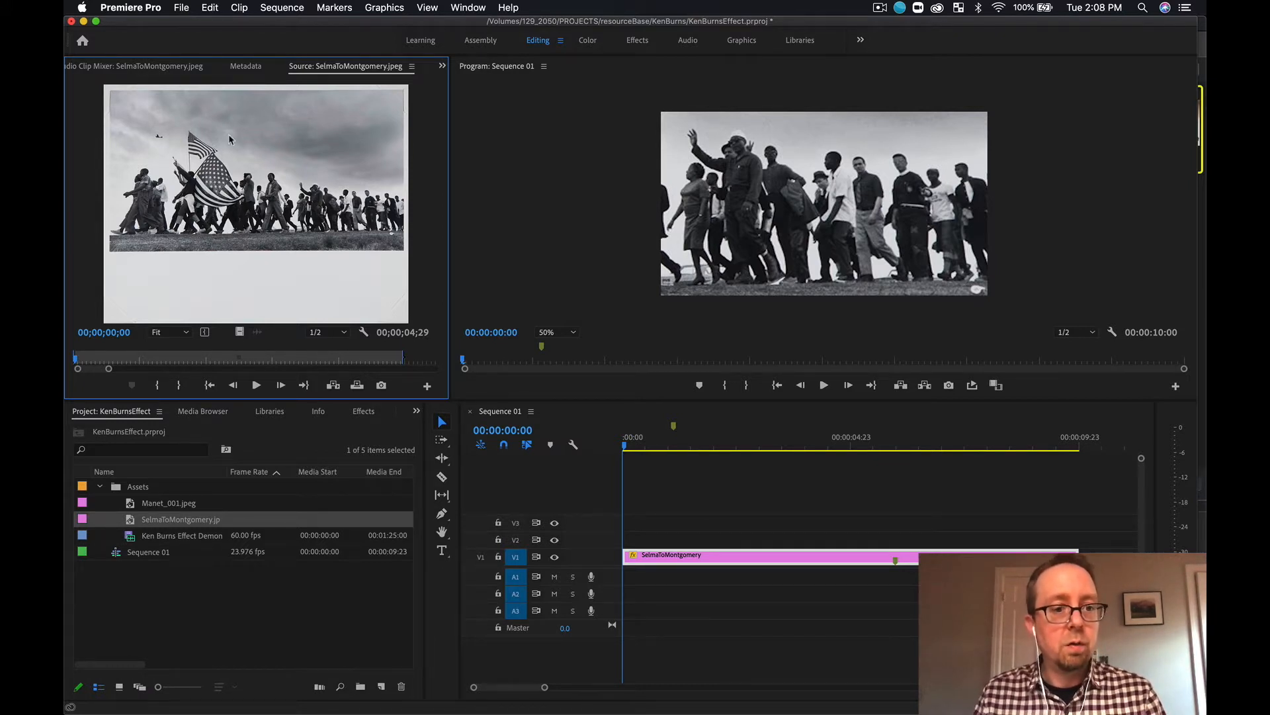
double_click(132, 503)
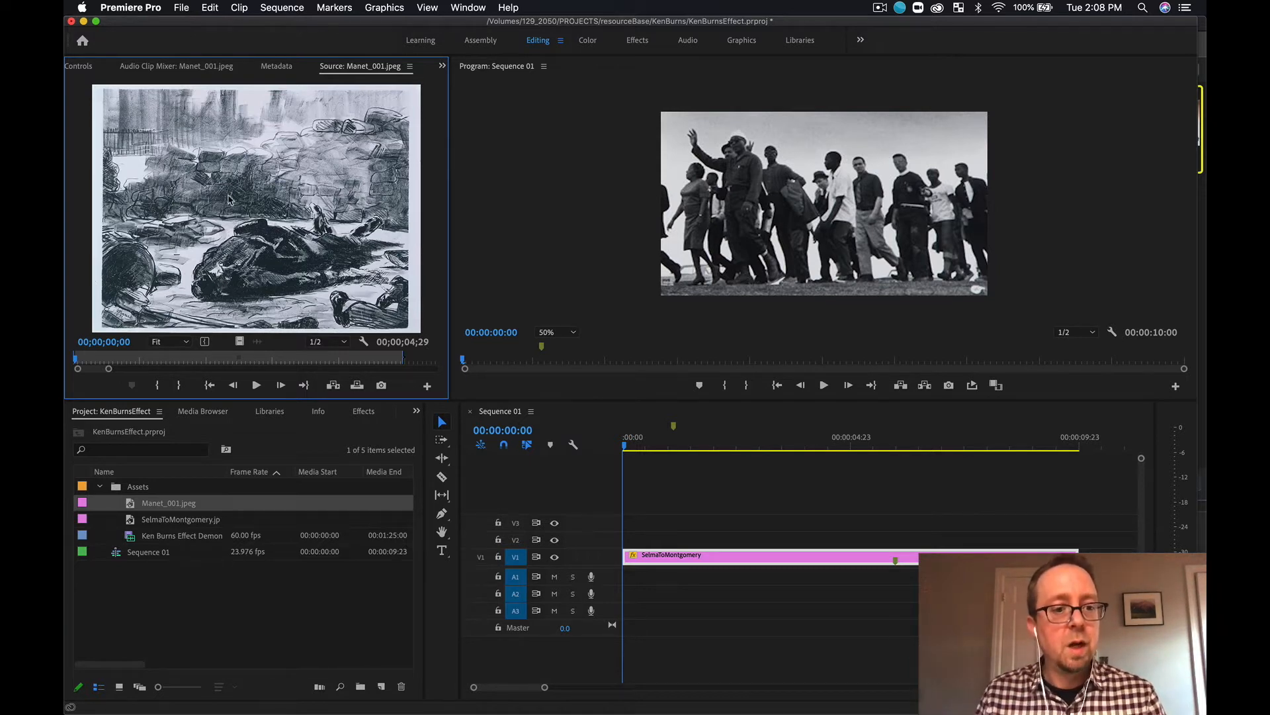
double_click(133, 521)
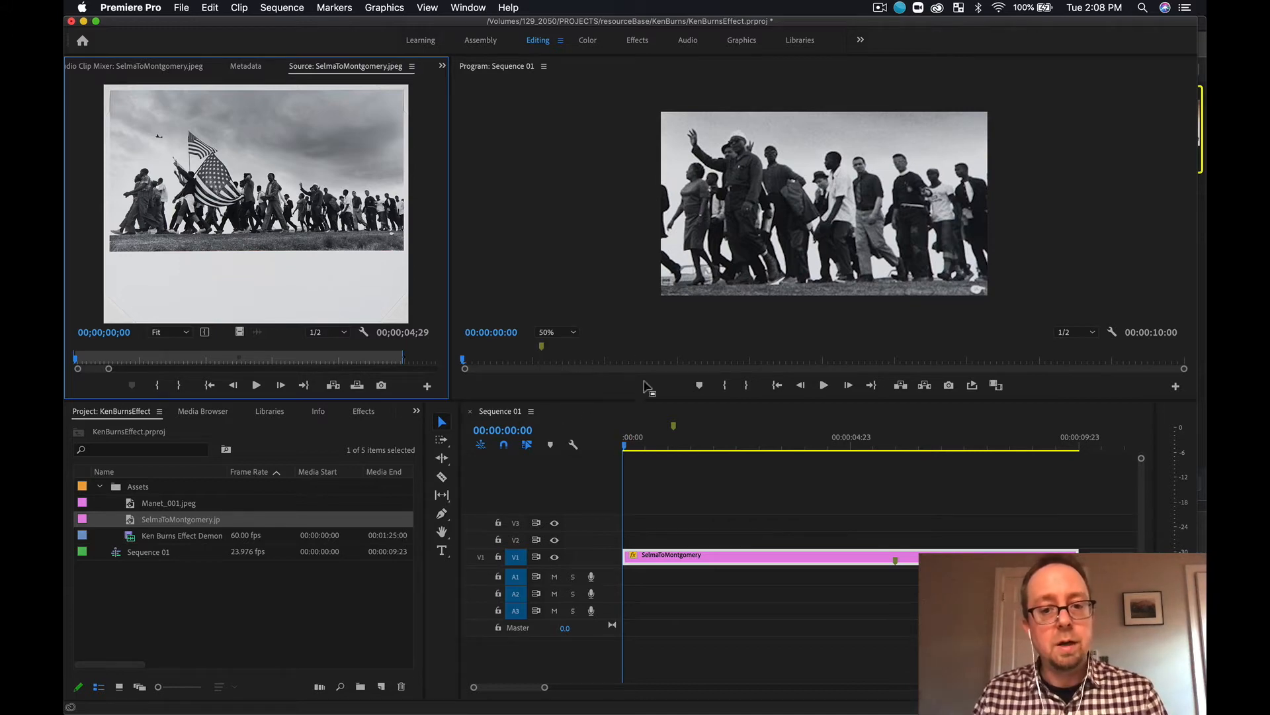
Switch to Finder, open the exported Sequence 01.mp4 in QuickTime Player and play it through.
key(super+Tab)
click(271, 358)
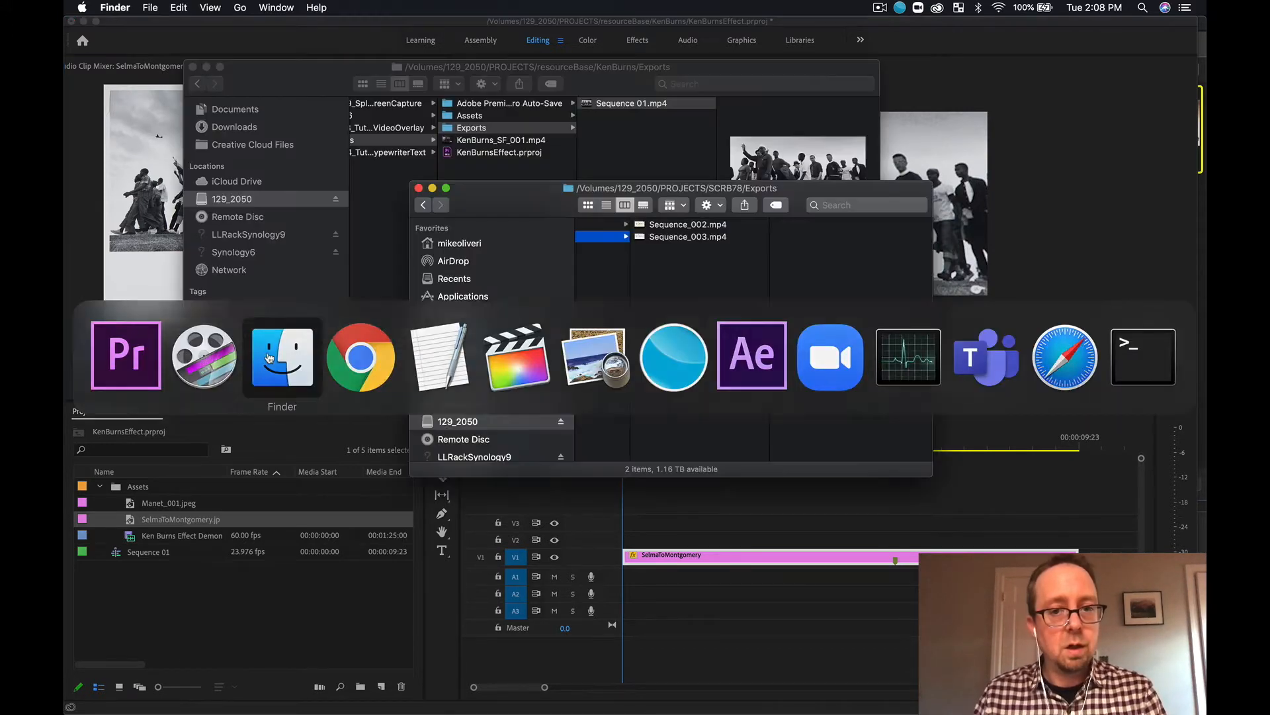
double_click(579, 106)
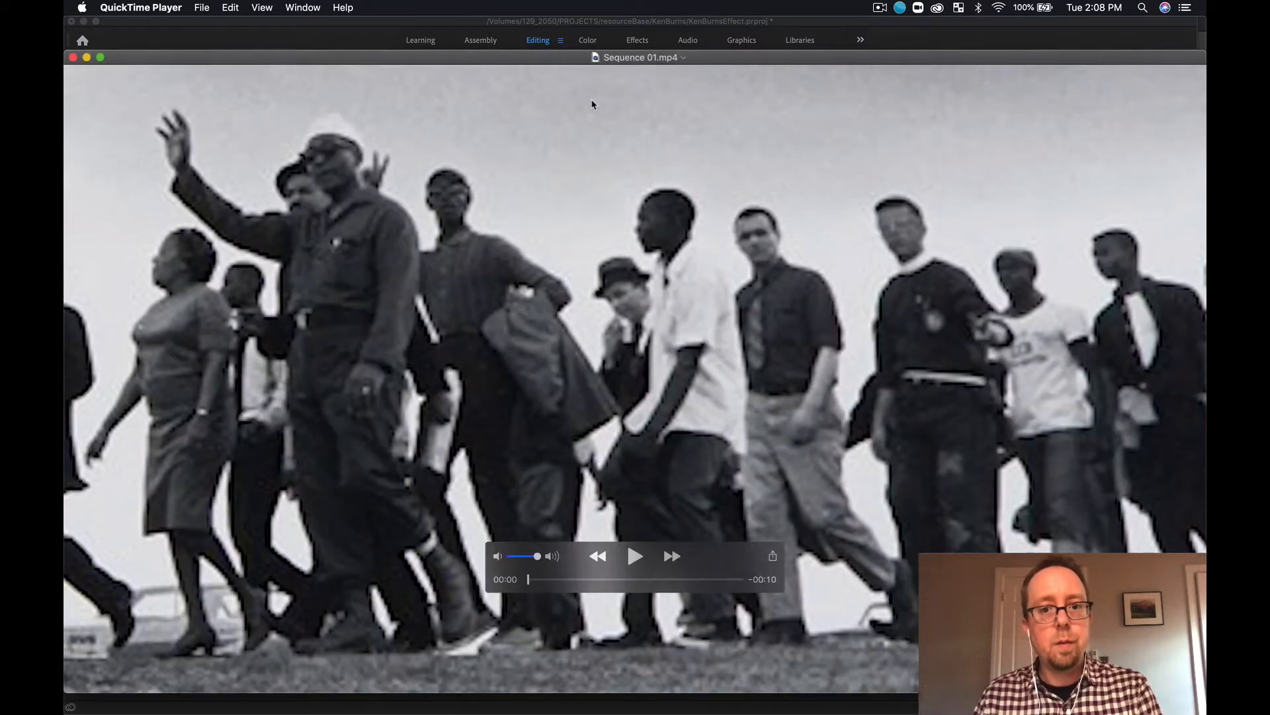
key(space)
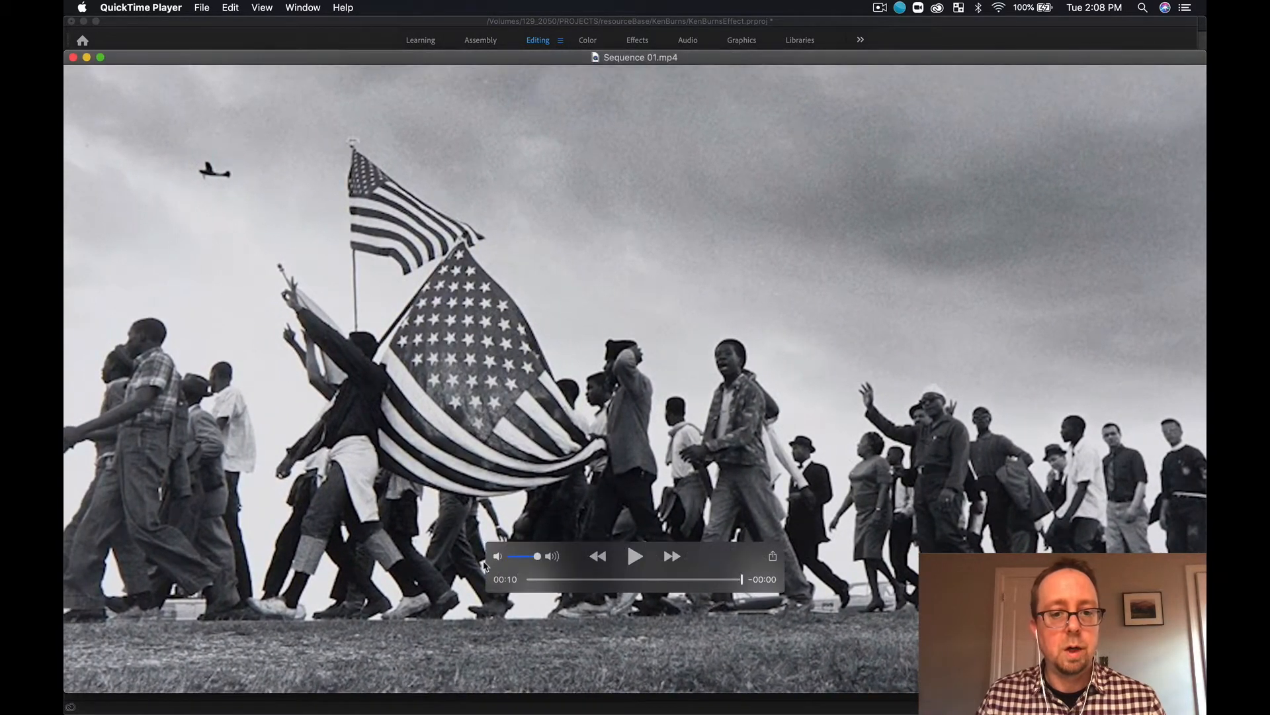
Scrub Sequence 01.mp4 back to its start and replay it in parts to examine the pan and zoom.
mouse_move(568, 579)
mouse_down()
mouse_move(535, 579)
mouse_move(576, 579)
mouse_up()
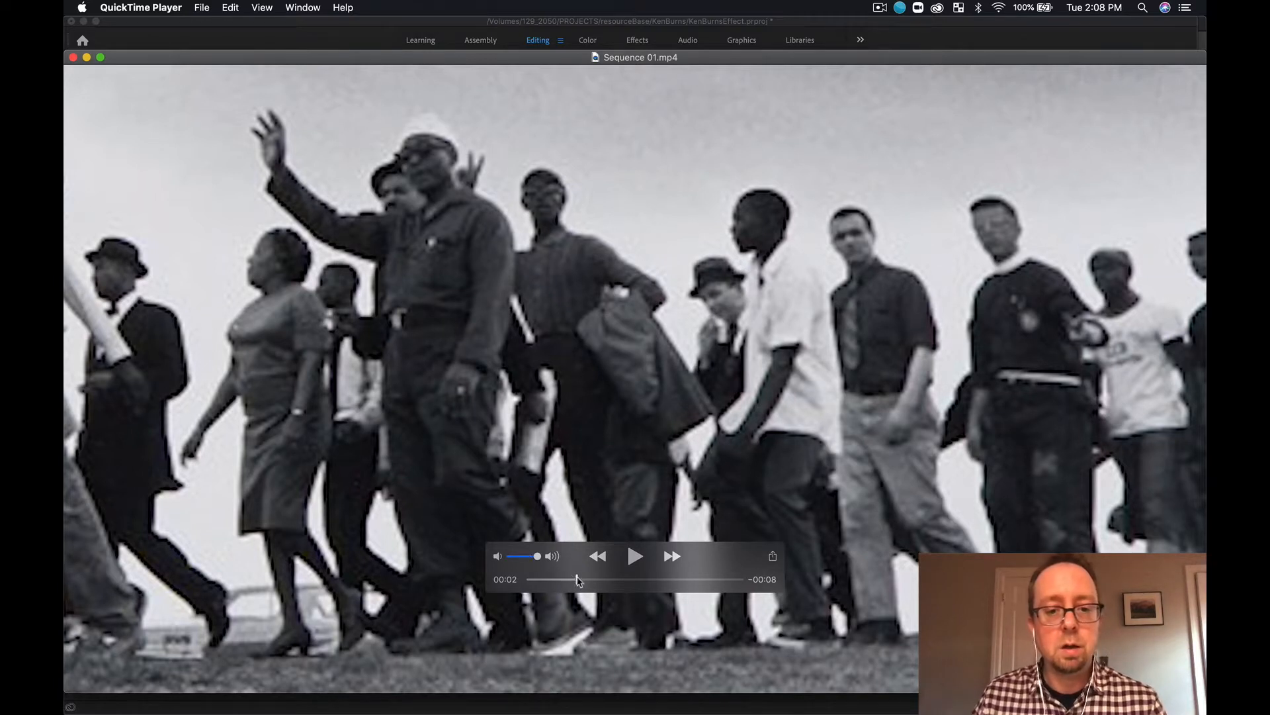
drag(577, 580, 525, 582)
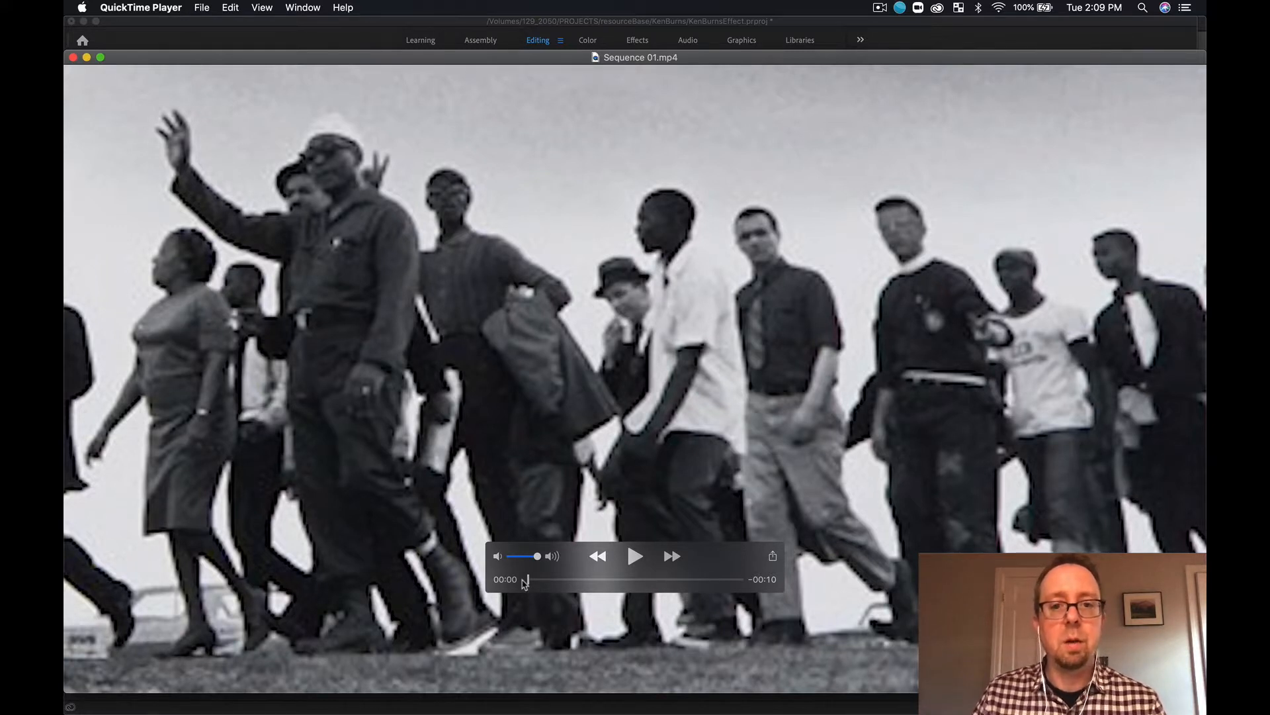
key(space)
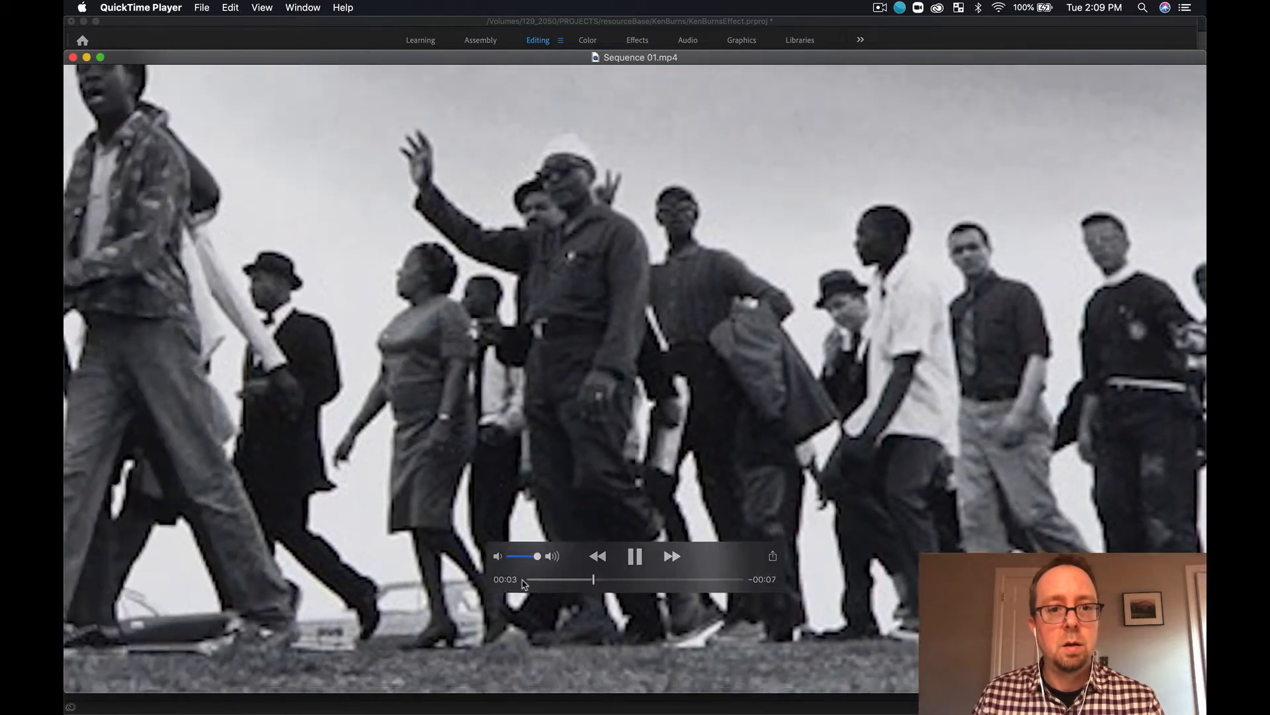
key(space)
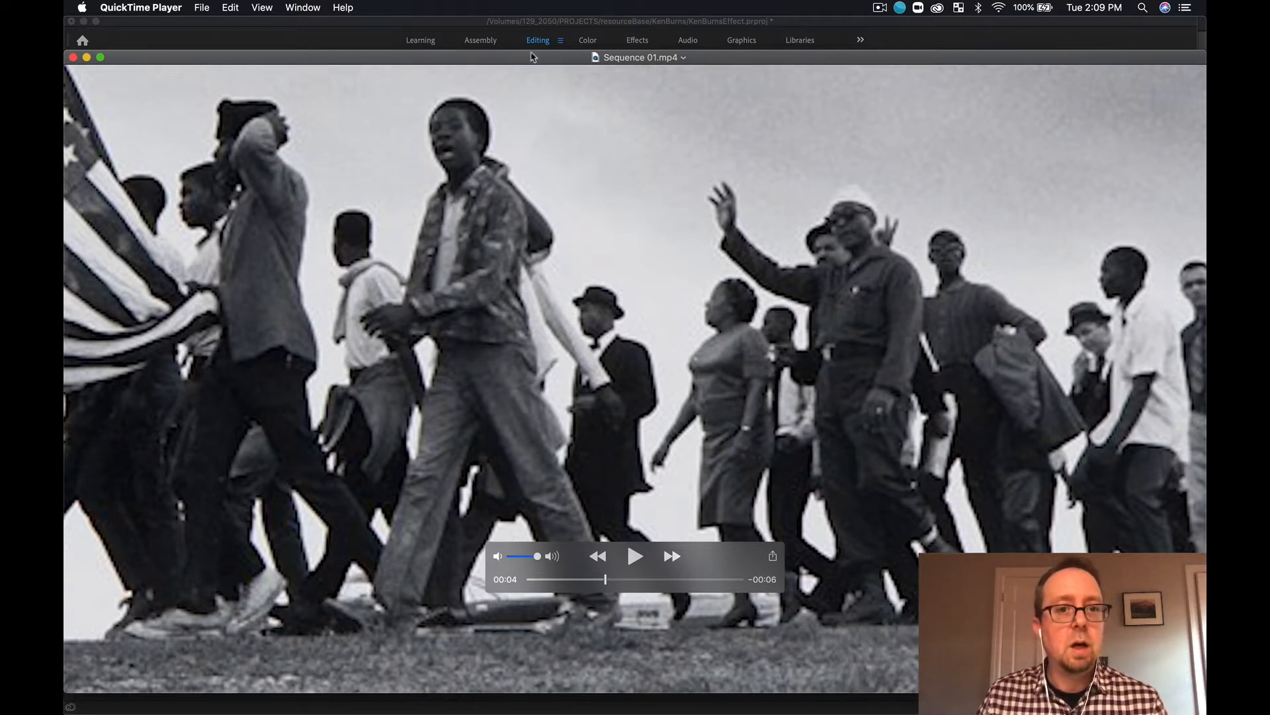
mouse_move(605, 579)
mouse_down()
mouse_move(529, 583)
mouse_move(617, 582)
mouse_up()
key(space)
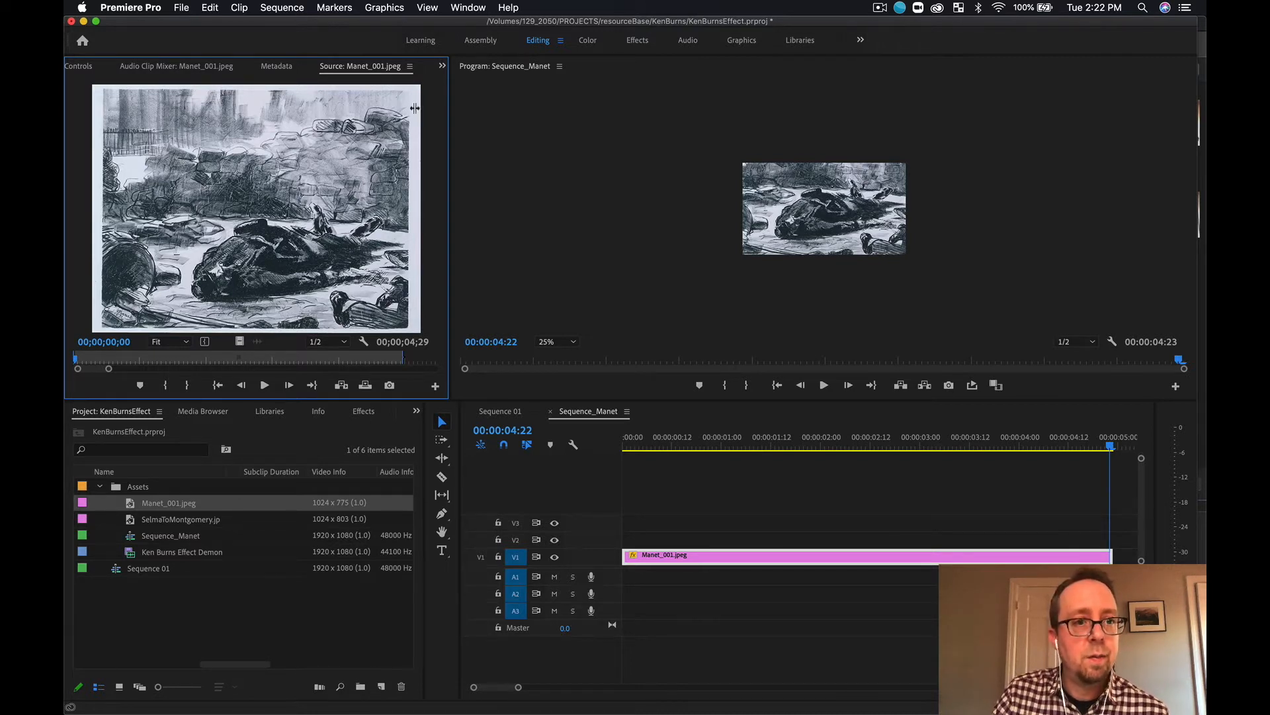
Show the effect controls for the Manet_001.jpeg clip placed in the Sequence_Manet timeline.
scroll(239, 71, up, 3)
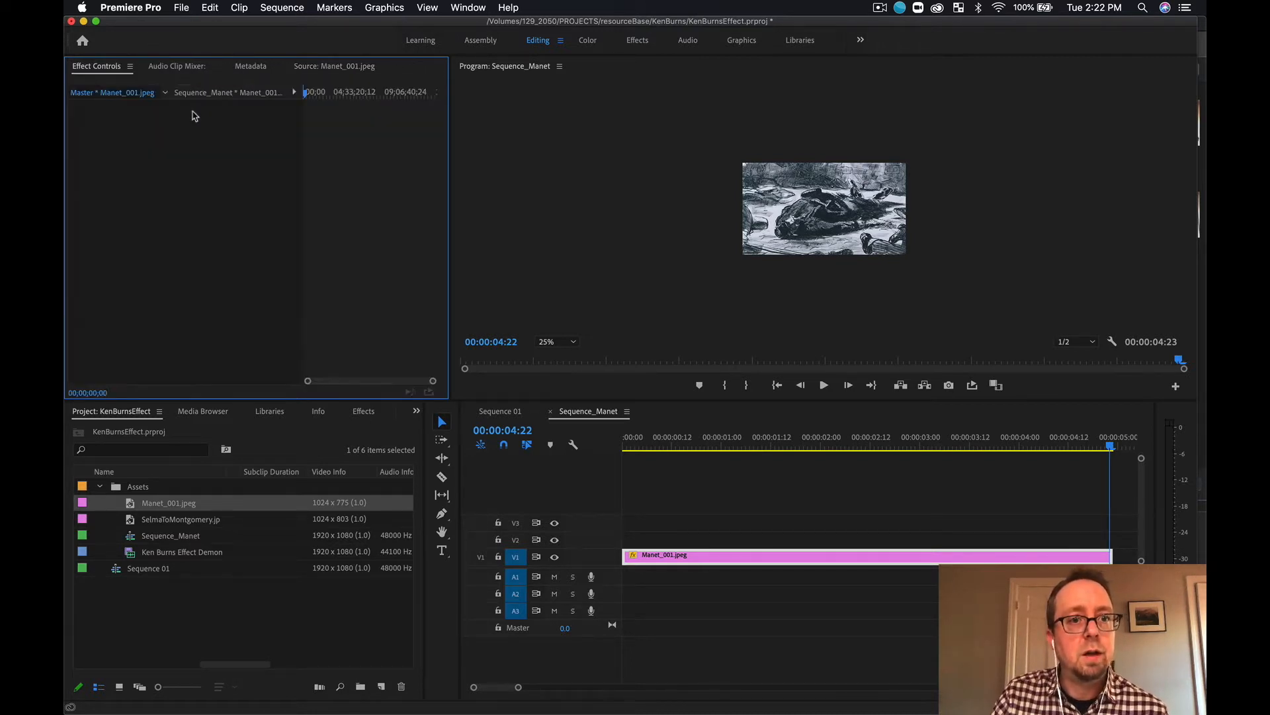
click(134, 503)
click(109, 69)
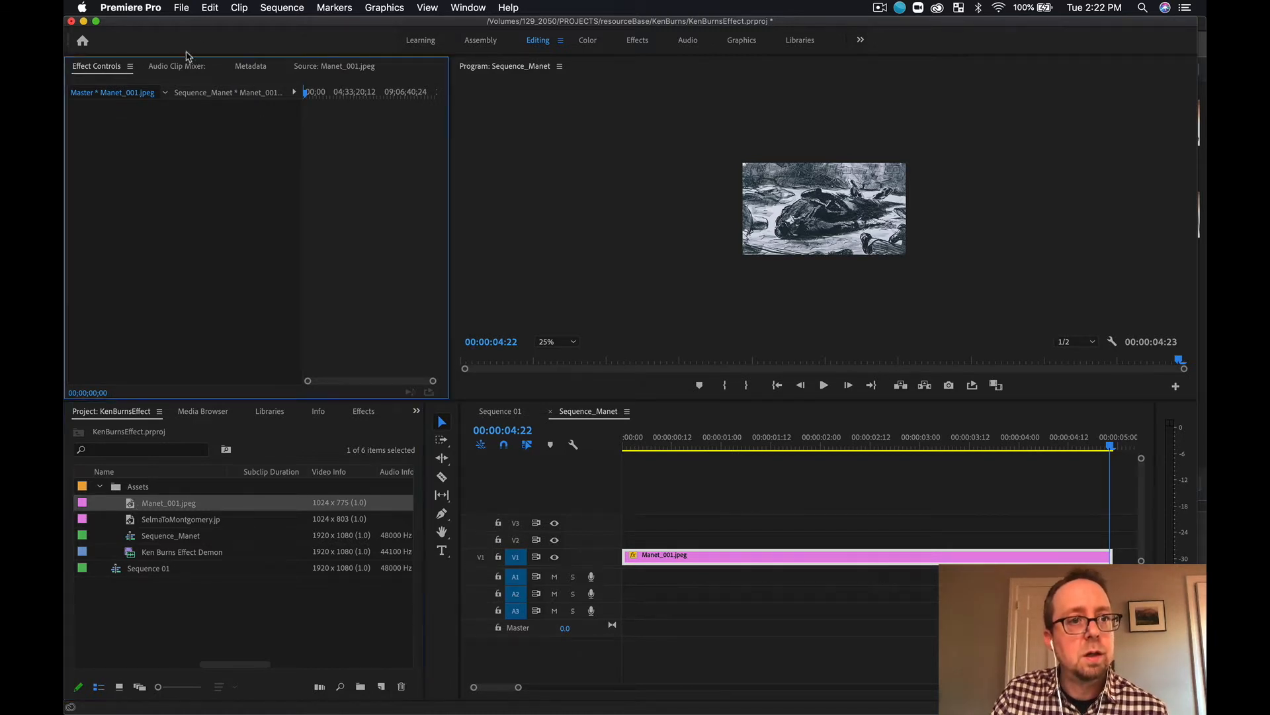
click(177, 68)
click(100, 71)
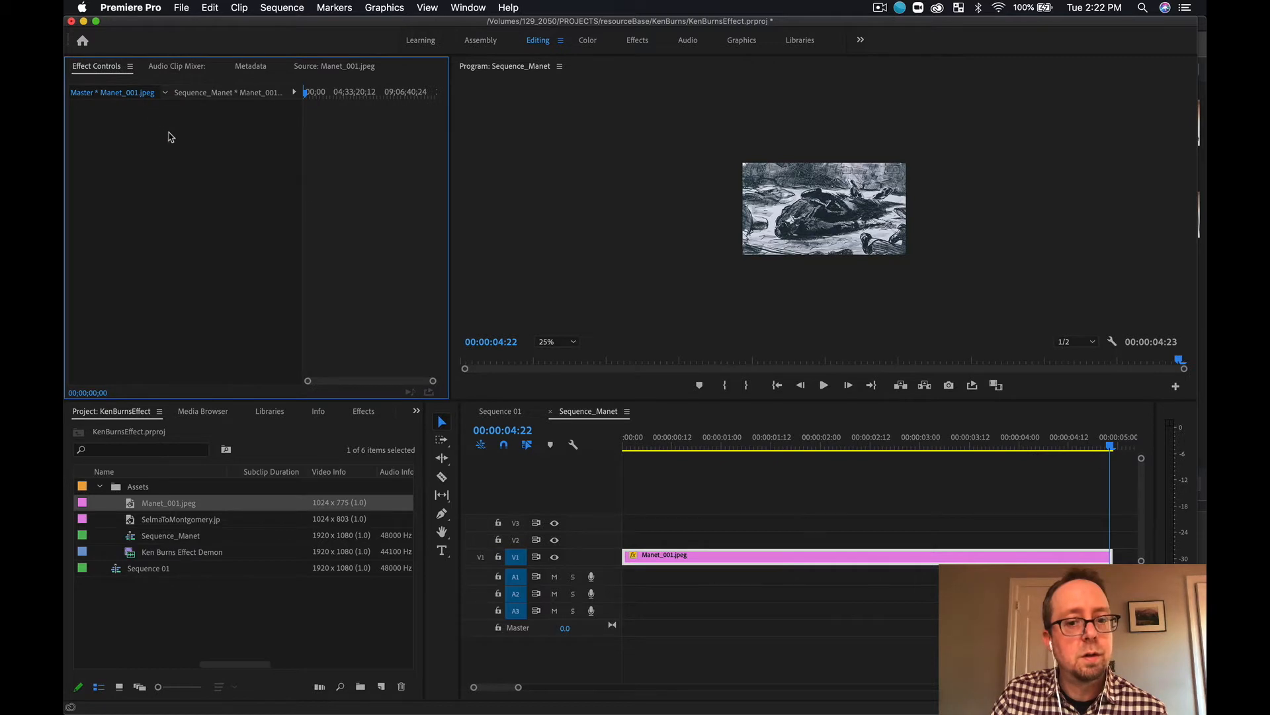
click(737, 555)
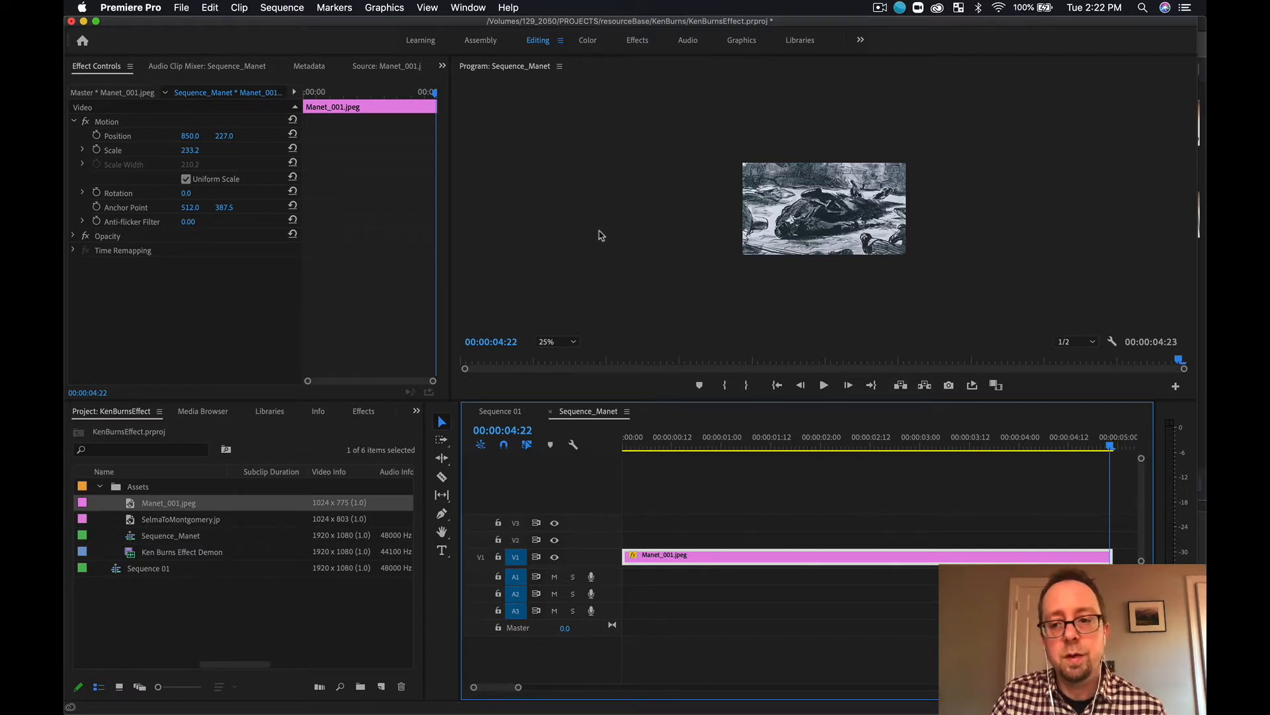
Enable keyframing for Position and Scale on the Manet clip at 00:00:04:22.
click(100, 139)
click(97, 136)
click(96, 151)
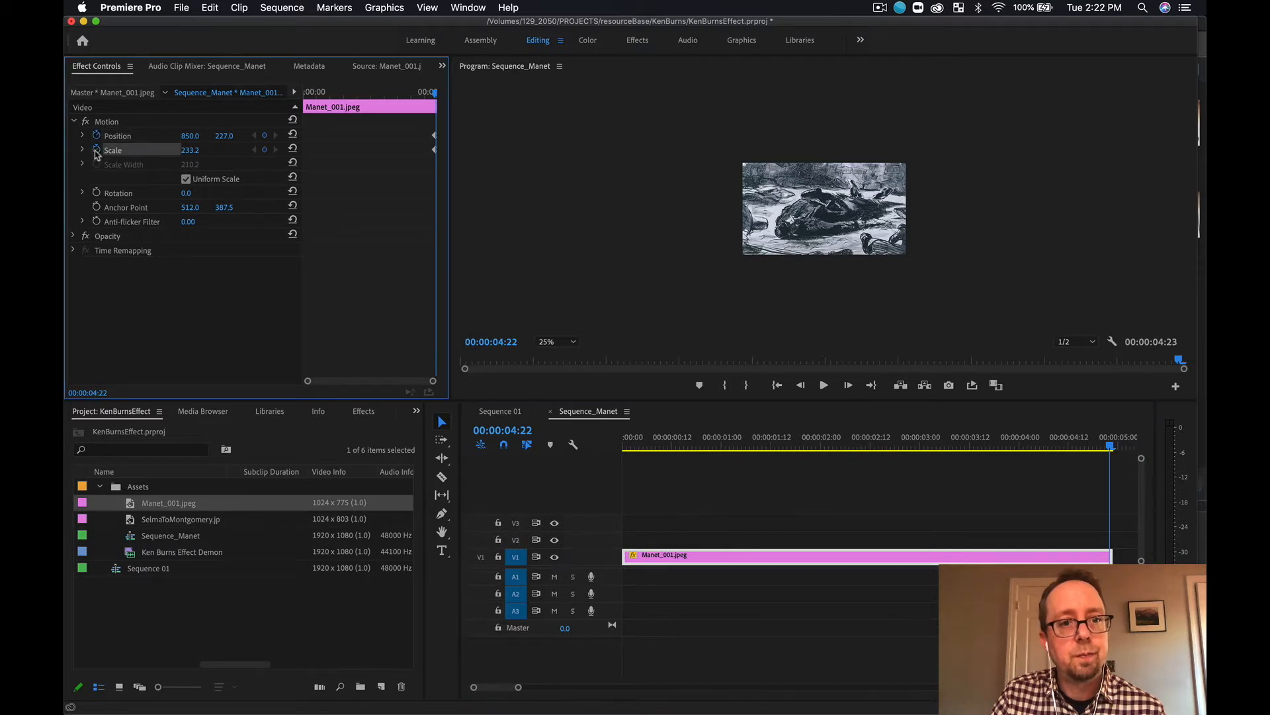
At the start of the sequence, keyframe the Manet clip's Scale at 311.2 and Position at 707.0, 116.0.
drag(1111, 448, 612, 447)
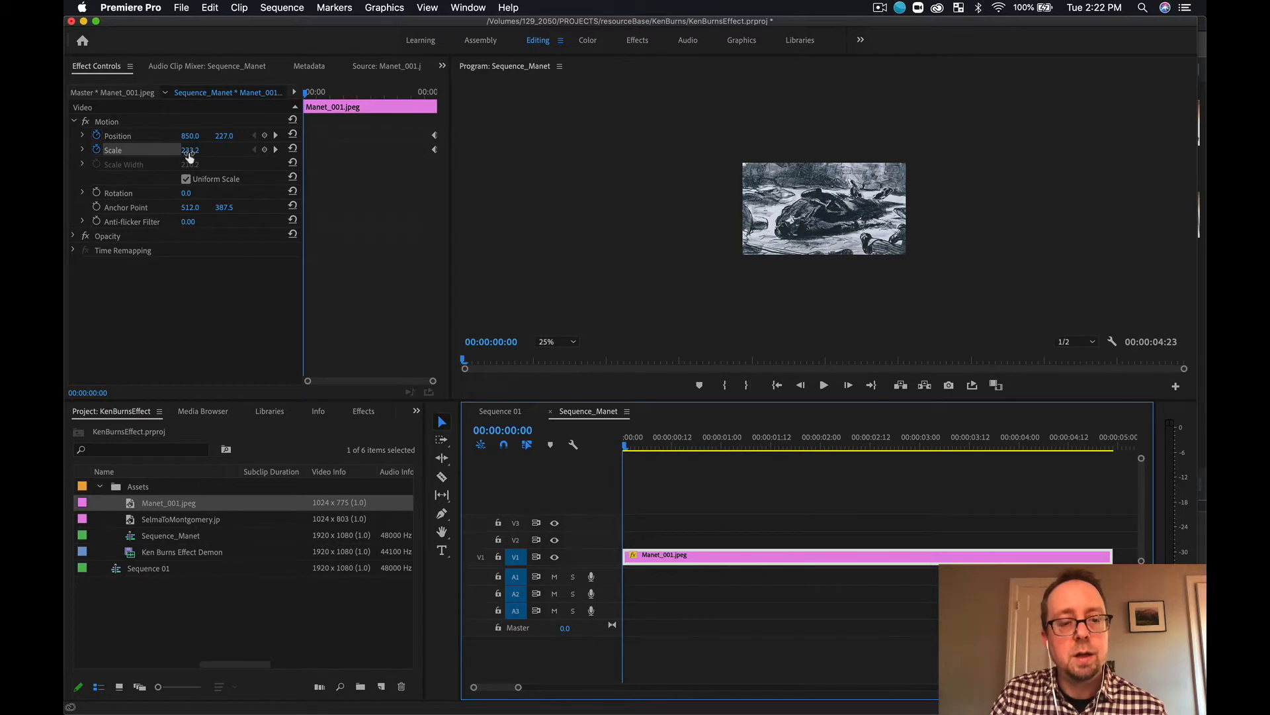
drag(188, 150, 125, 136)
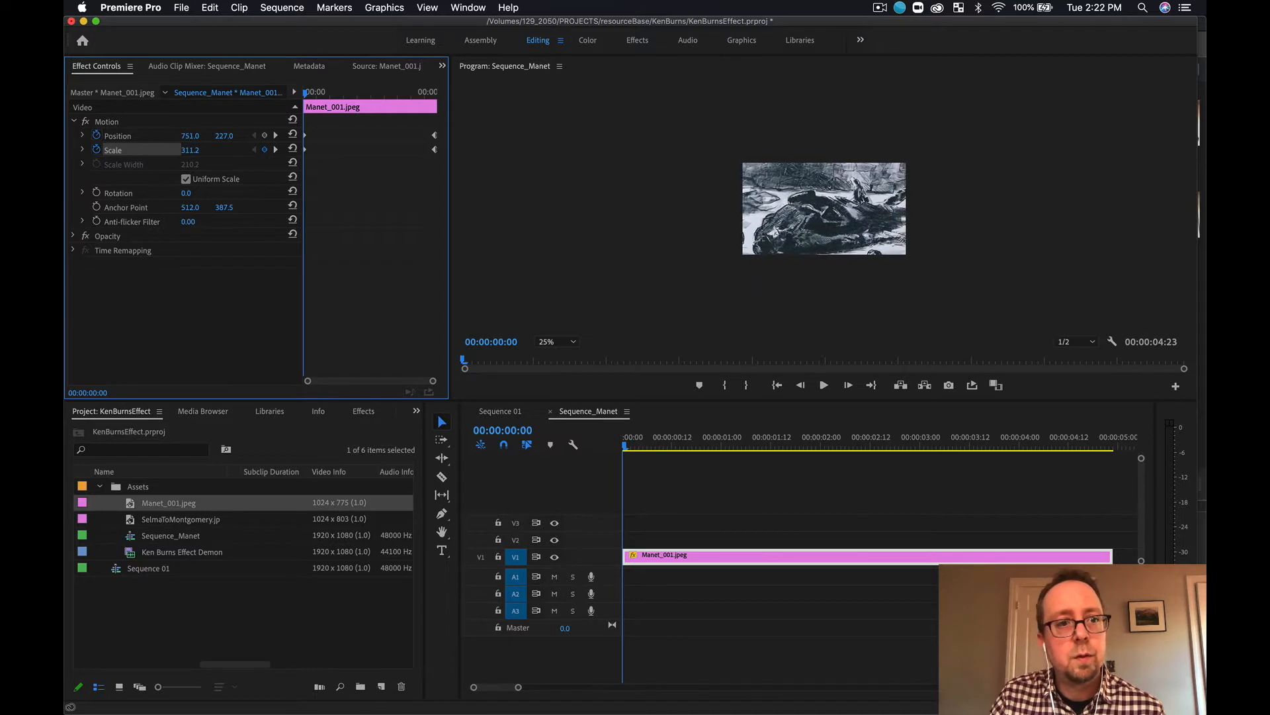
drag(229, 136, 244, 136)
drag(774, 242, 768, 232)
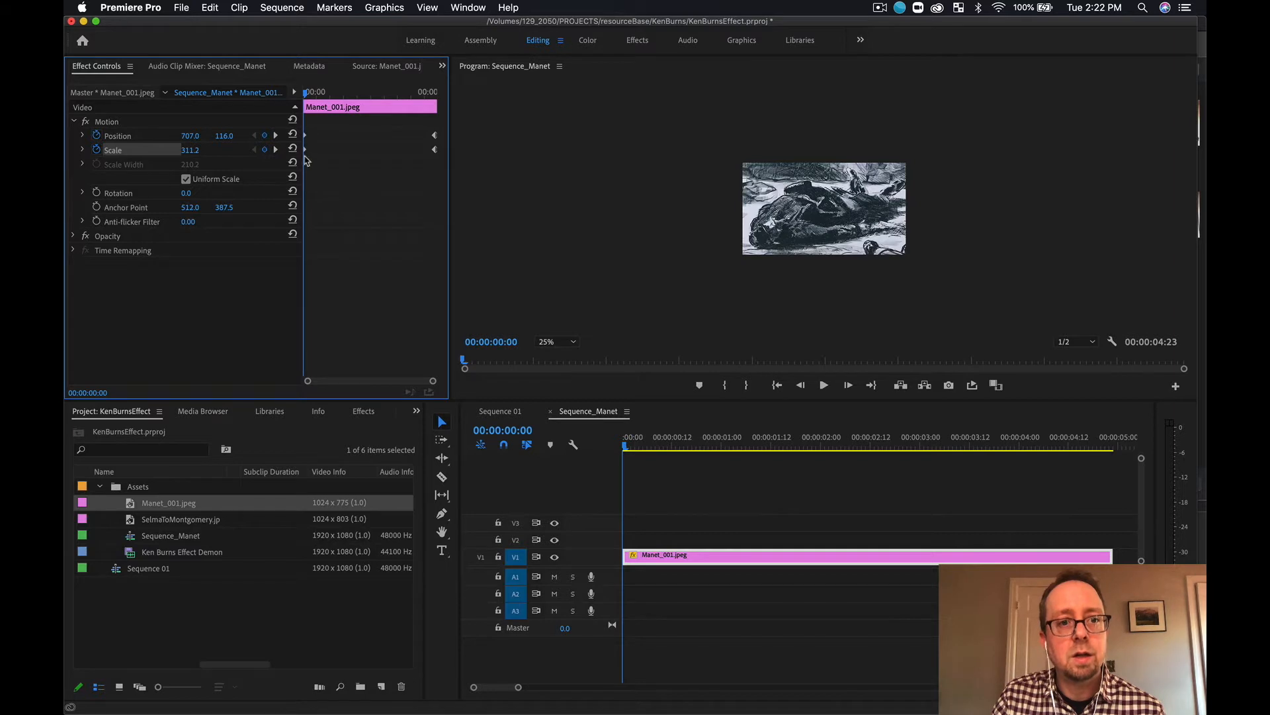
Set the Program monitor's zoom level to Fit.
click(685, 445)
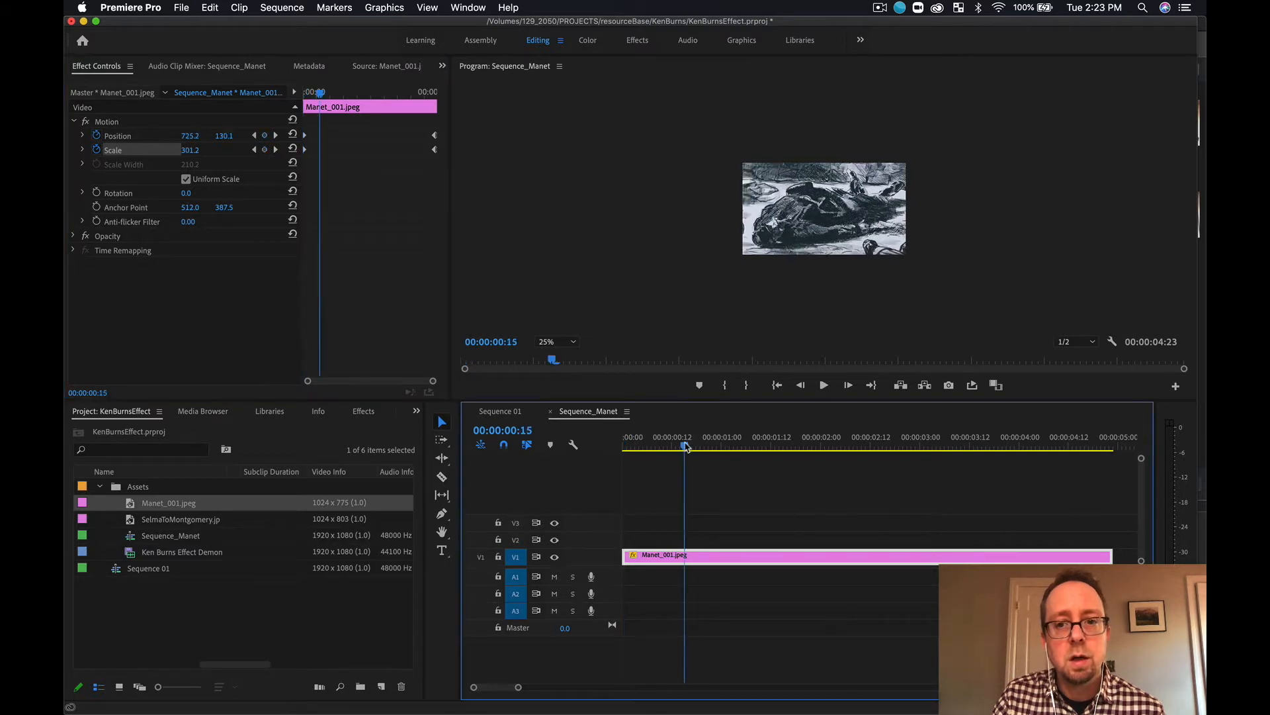
click(567, 342)
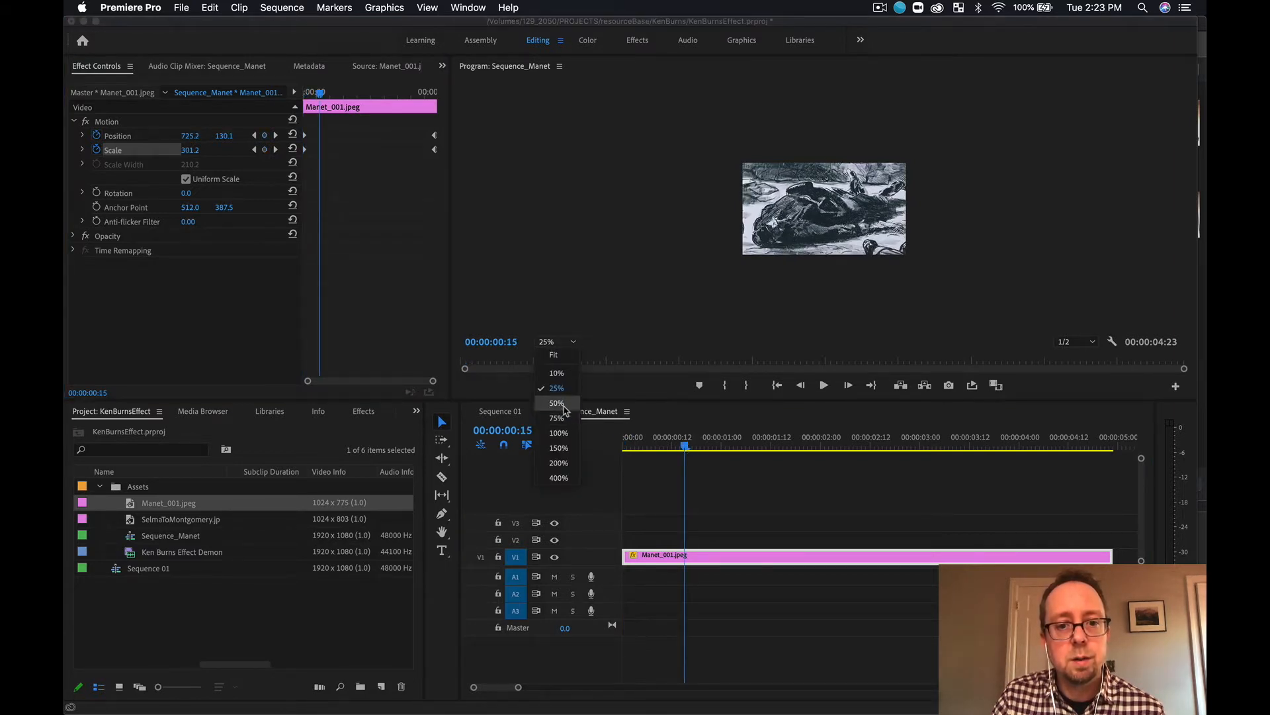
click(562, 354)
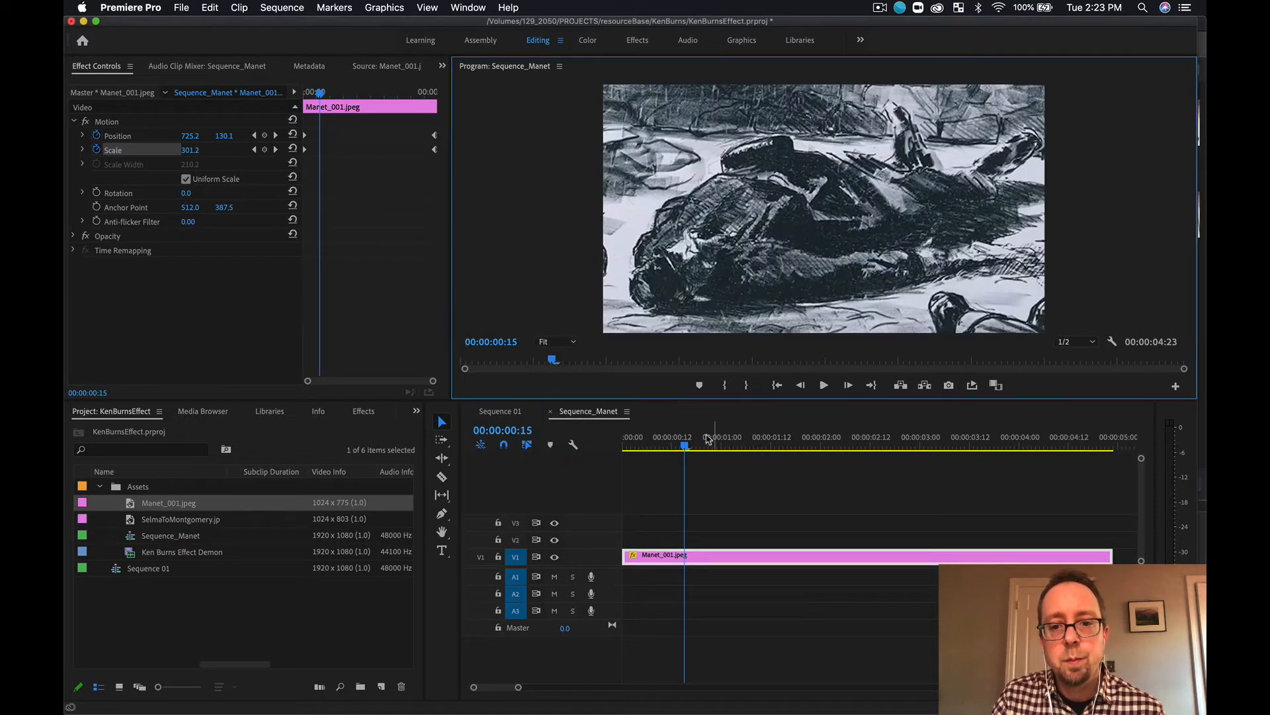
Play the Manet animation from near its start and scrub through the opening to review the move.
click(668, 445)
click(637, 447)
key(space)
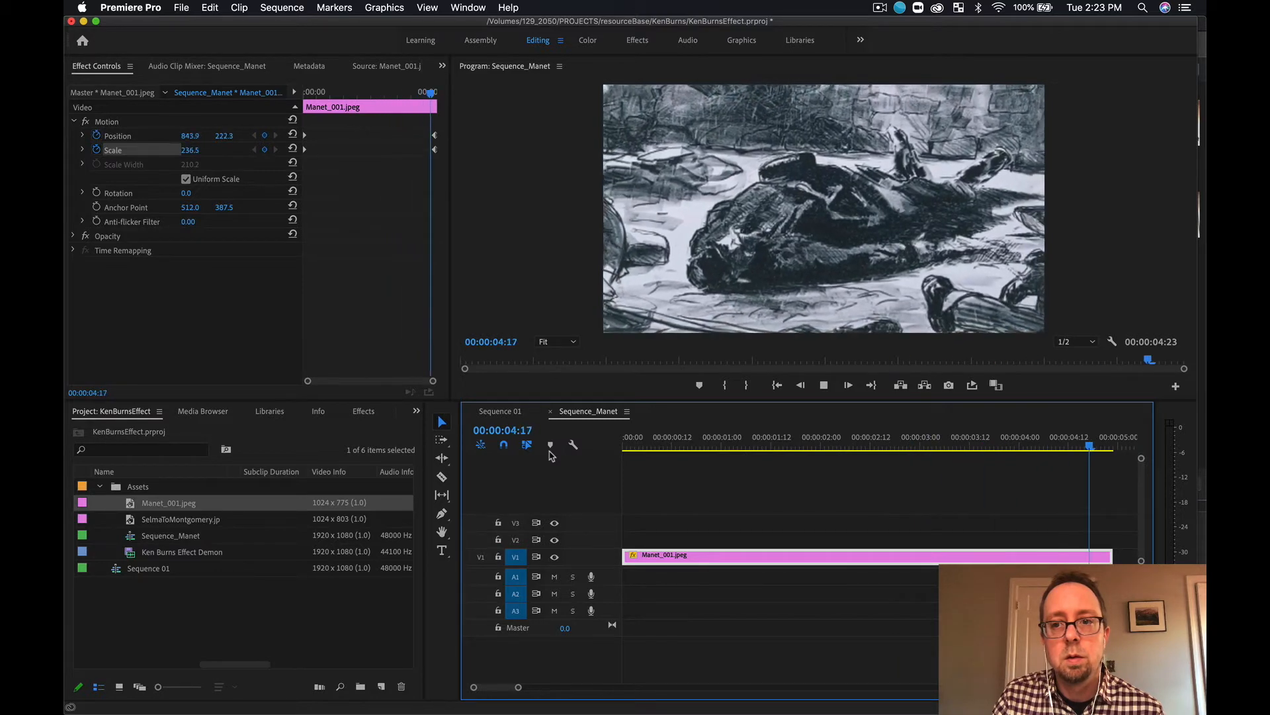
drag(648, 446, 553, 452)
drag(645, 444, 533, 449)
drag(342, 96, 328, 93)
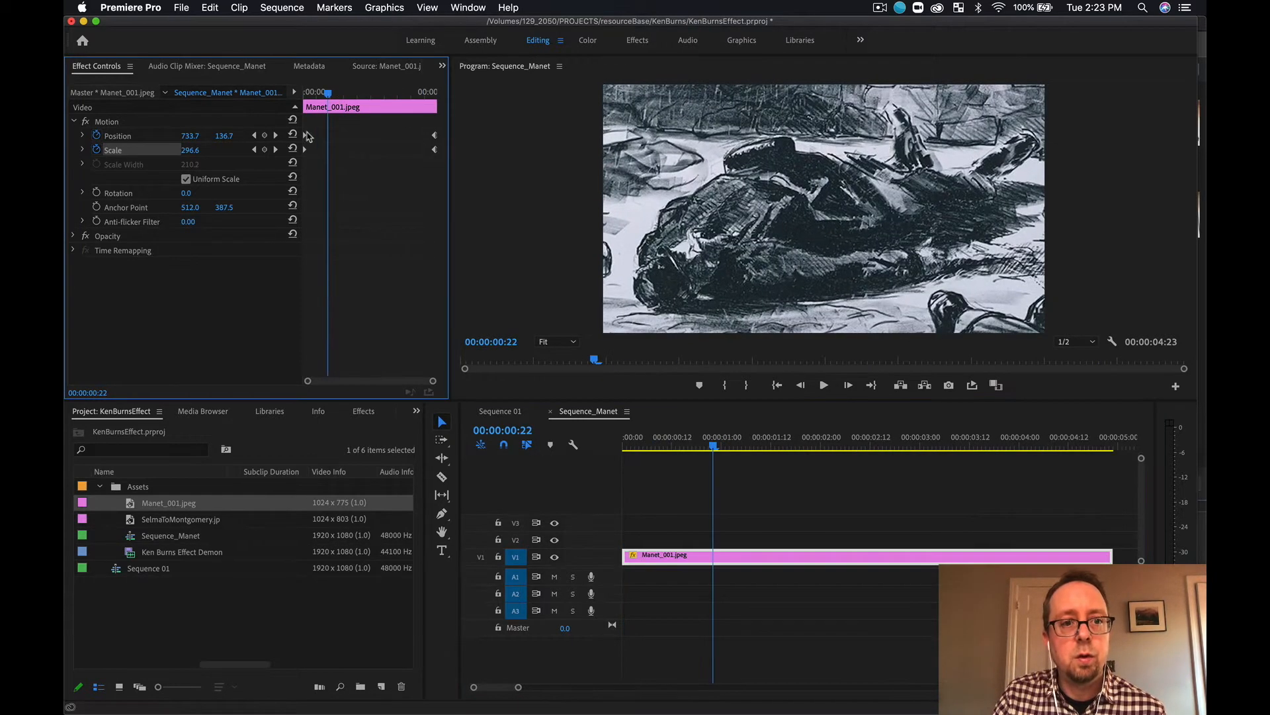
right_click(305, 138)
mouse_move(393, 260)
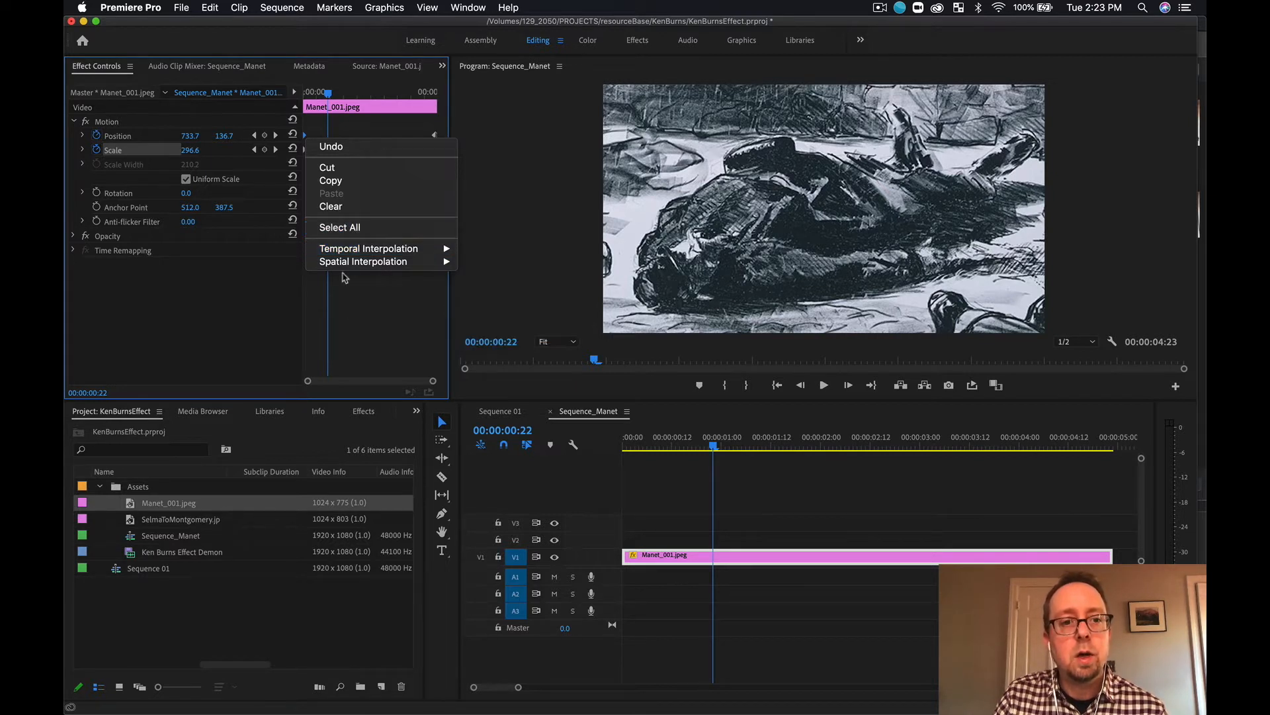
click(358, 346)
Apply Ease In to the first Position keyframe's temporal interpolation and to the first Scale keyframe at the sequence start.
drag(327, 95, 304, 93)
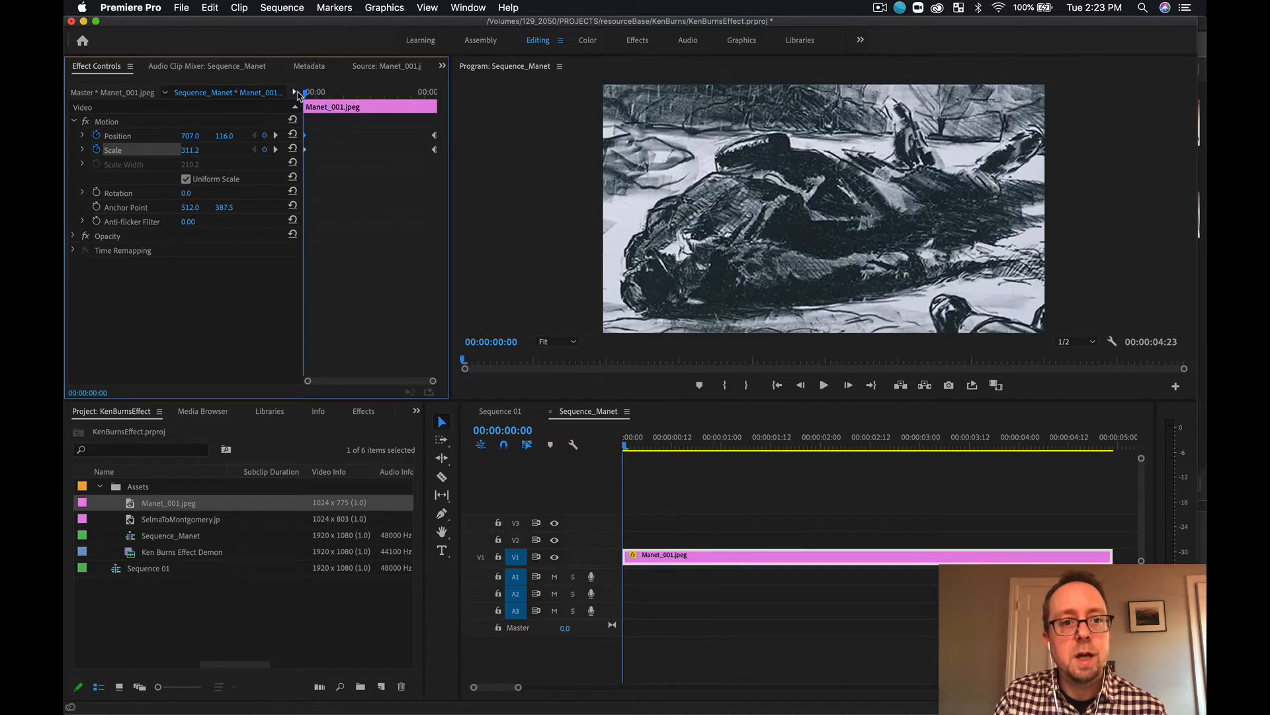
right_click(304, 136)
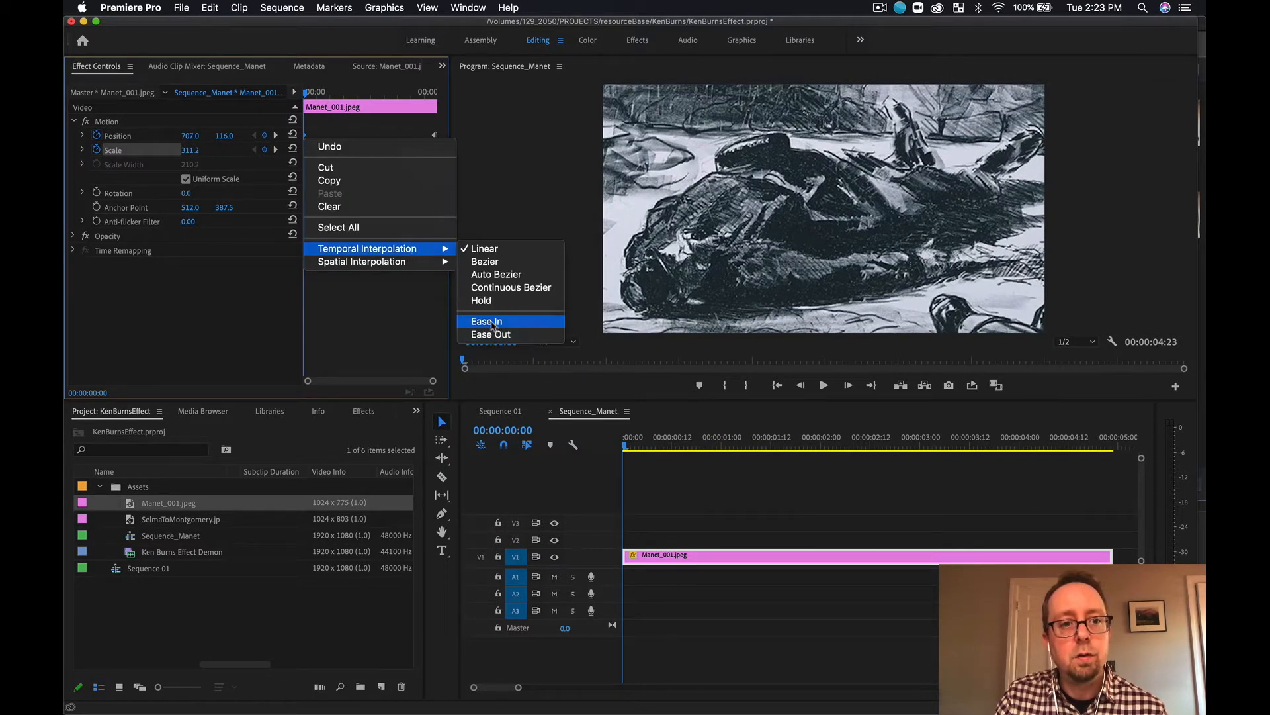
click(493, 323)
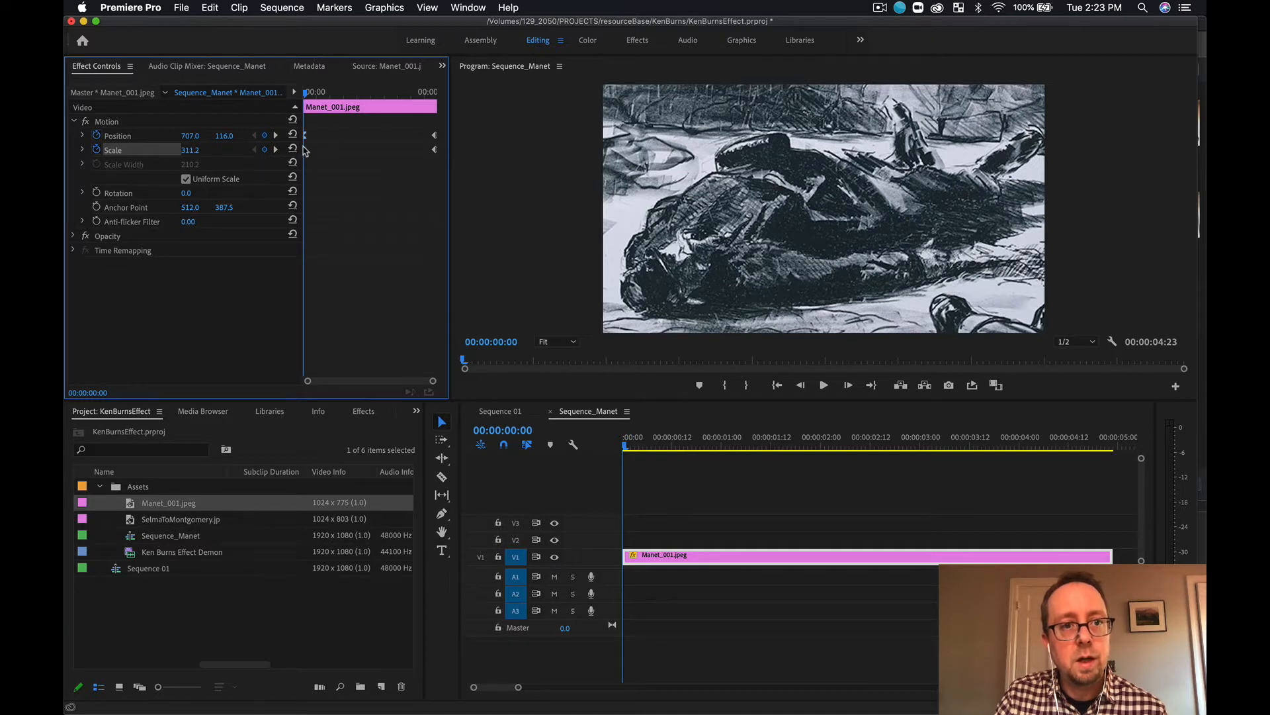
right_click(305, 151)
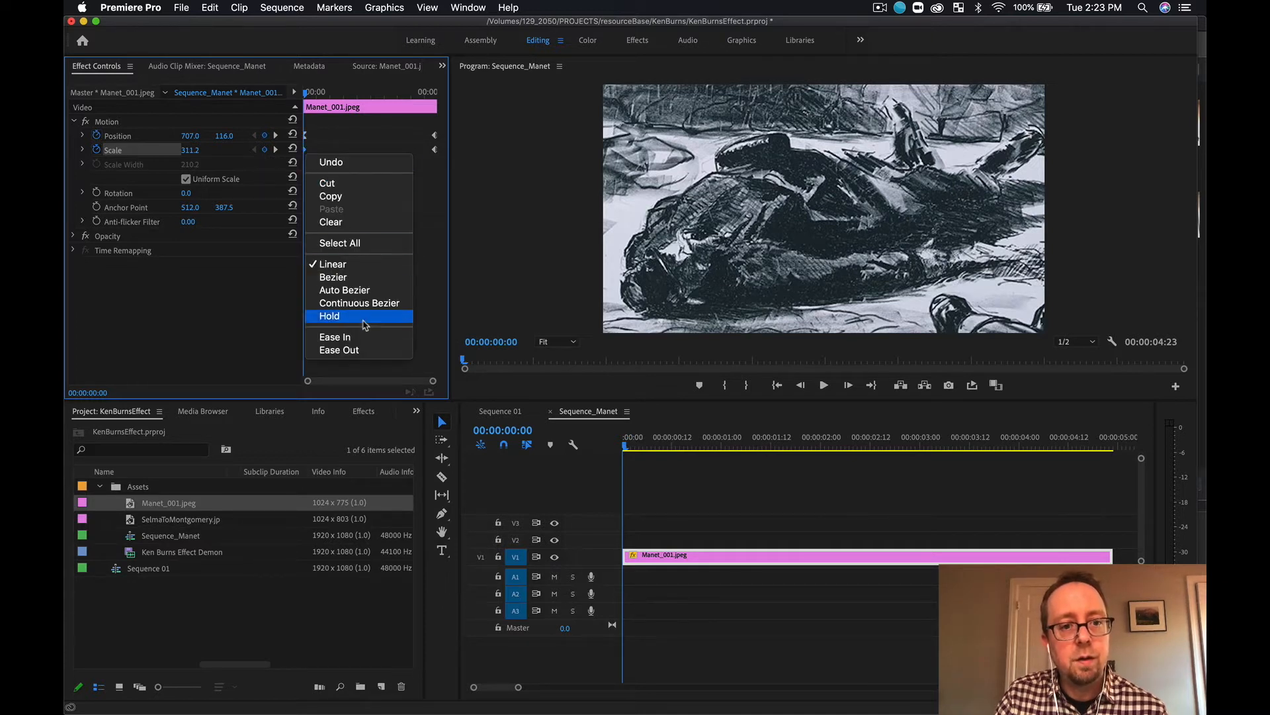
click(321, 336)
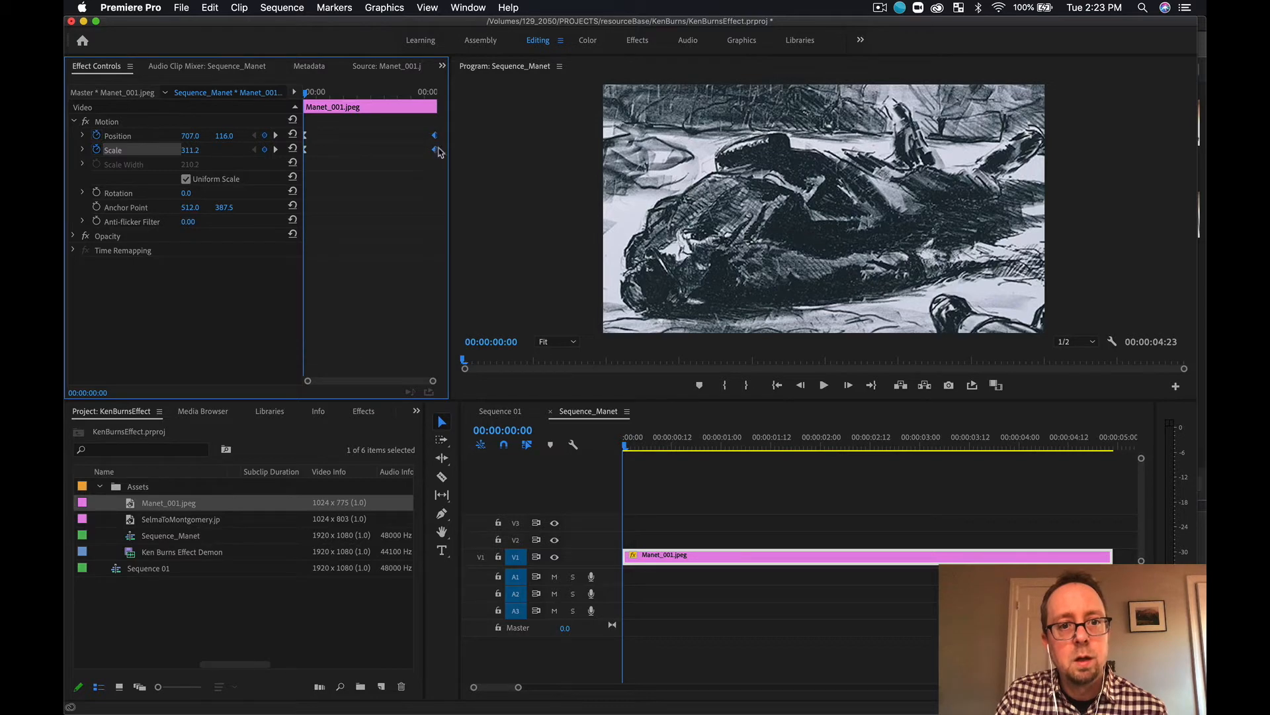
Apply Ease In temporal interpolation to the final Position and Scale keyframes together.
right_click(434, 141)
mouse_move(503, 253)
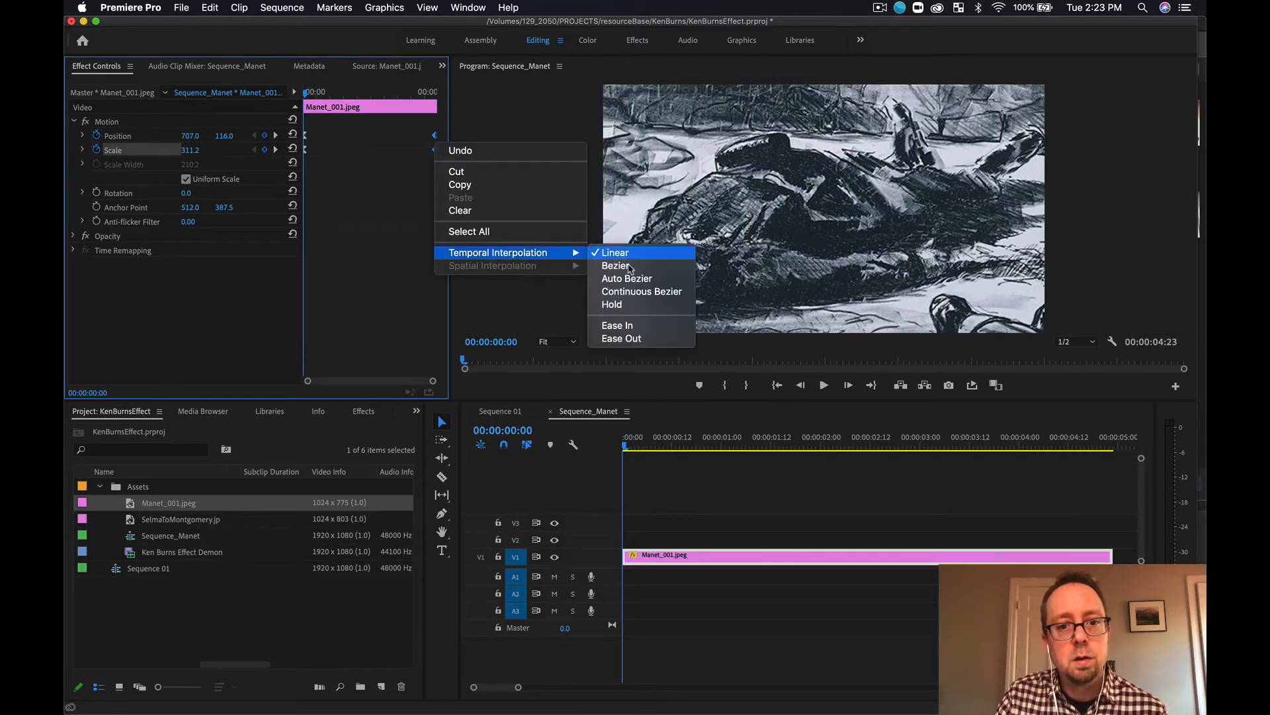
click(643, 327)
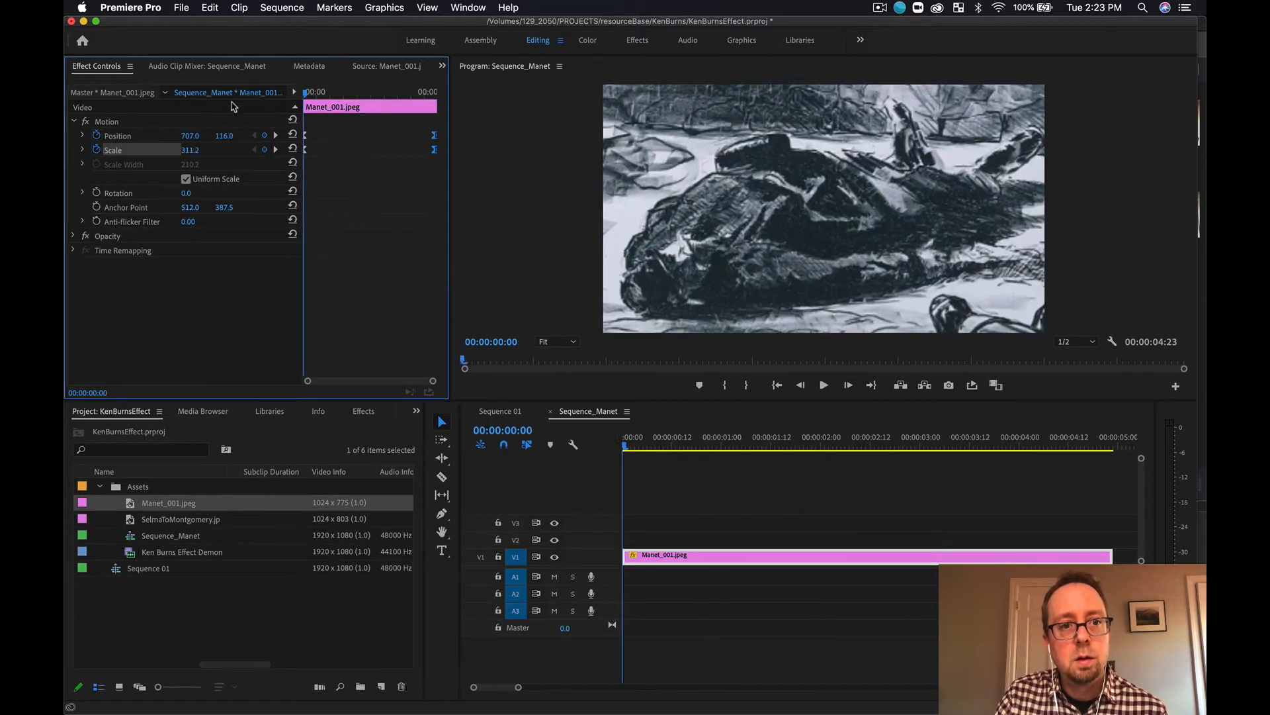
Play the eased Manet animation from the start, and replay its second part from 00:00:02:00.
key(space)
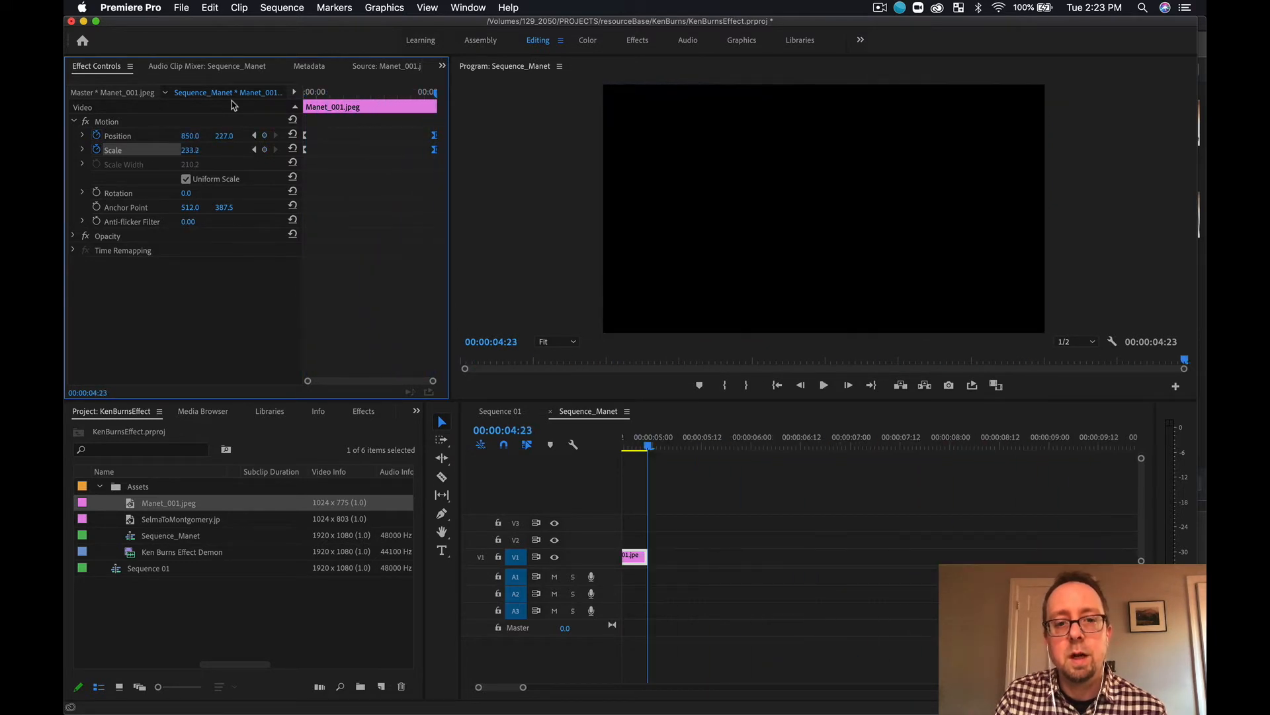
drag(648, 446, 640, 448)
click(801, 448)
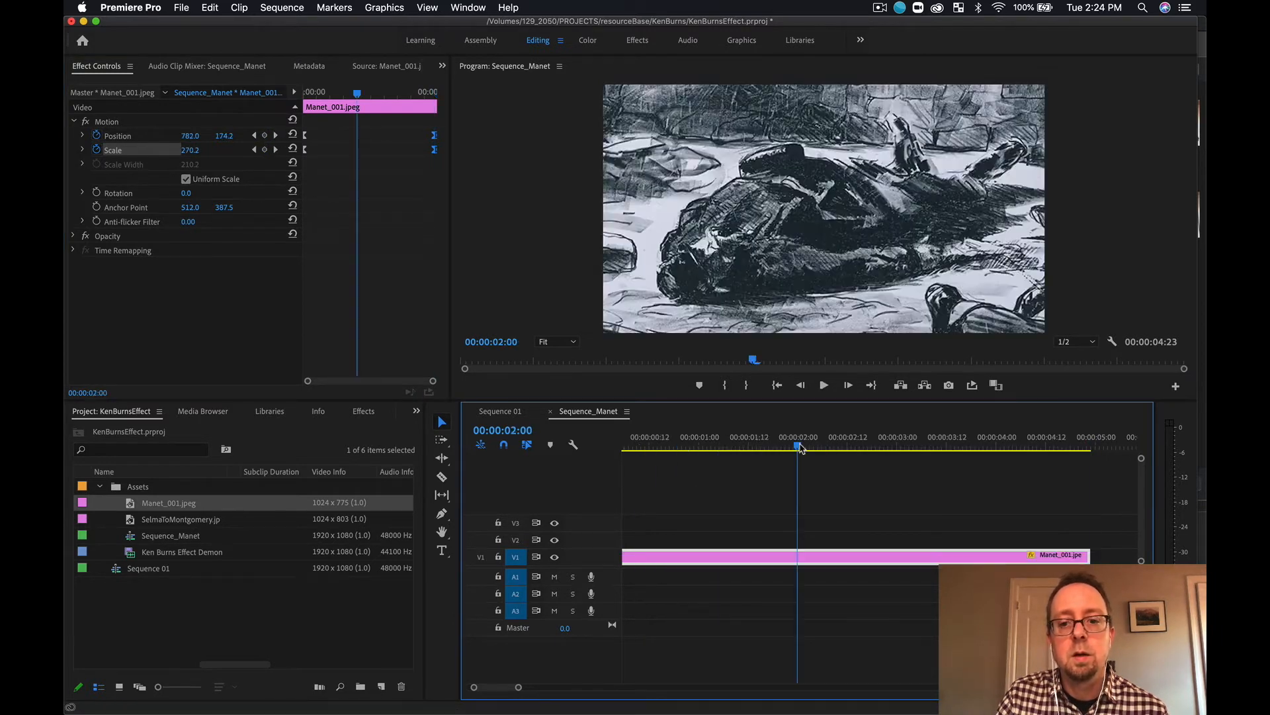
key(space)
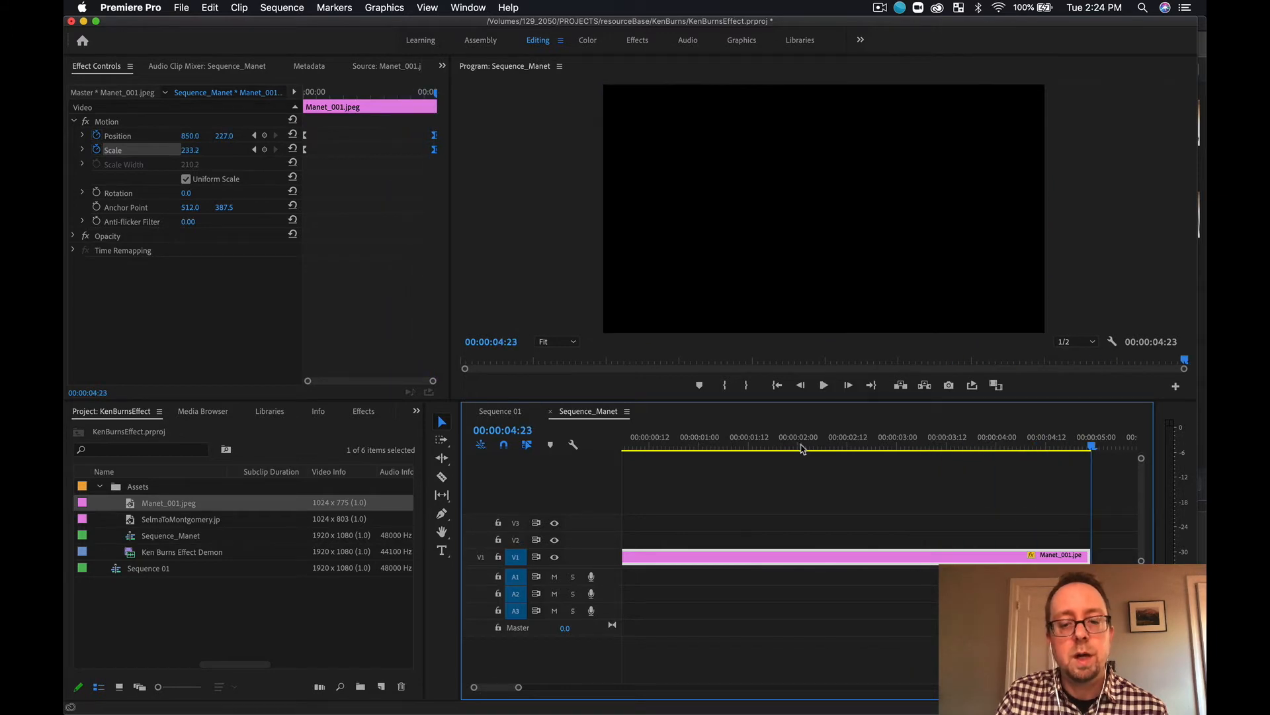
Create a new sequence named Sequence_CivilRights with the DSLR 1080p24 preset.
click(794, 448)
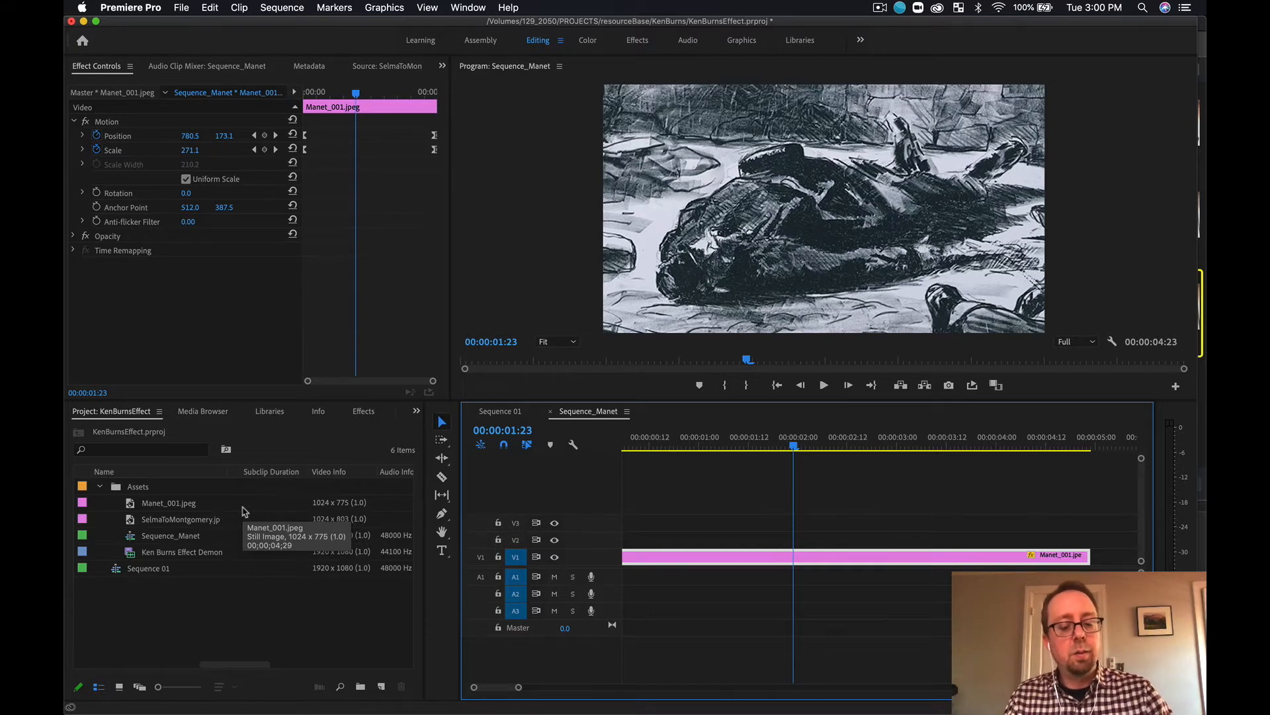
click(381, 688)
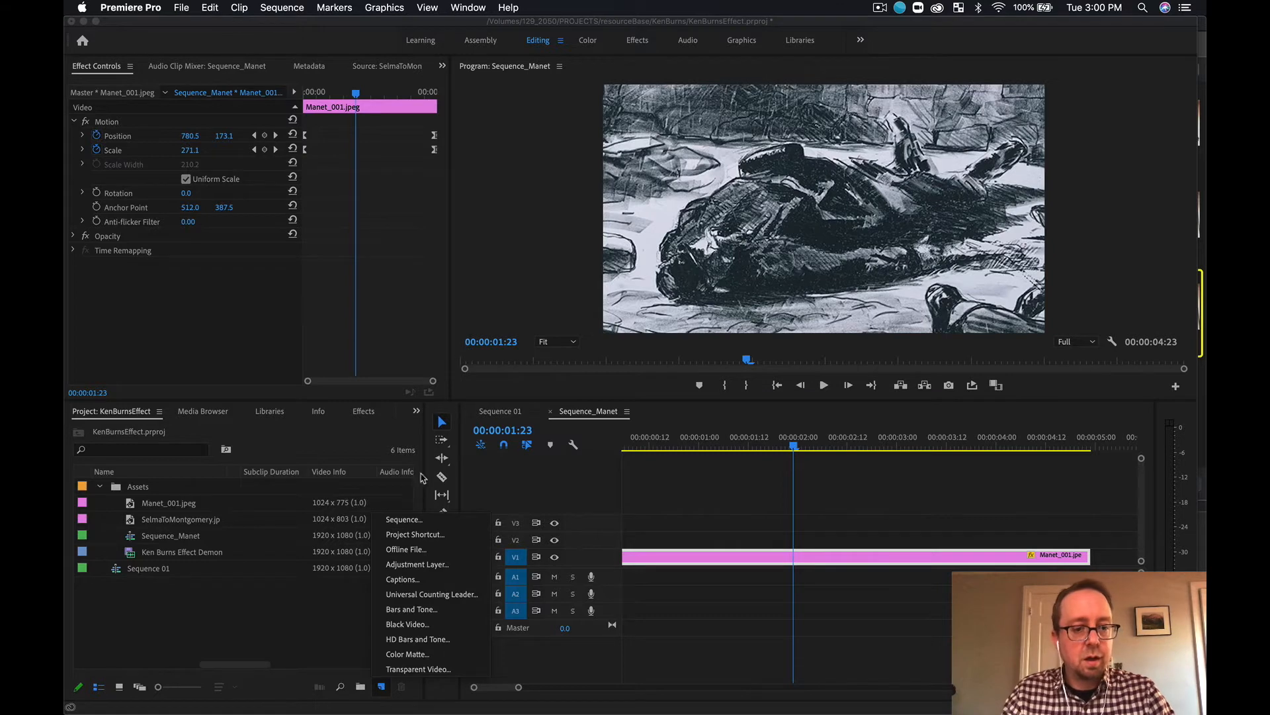
click(414, 520)
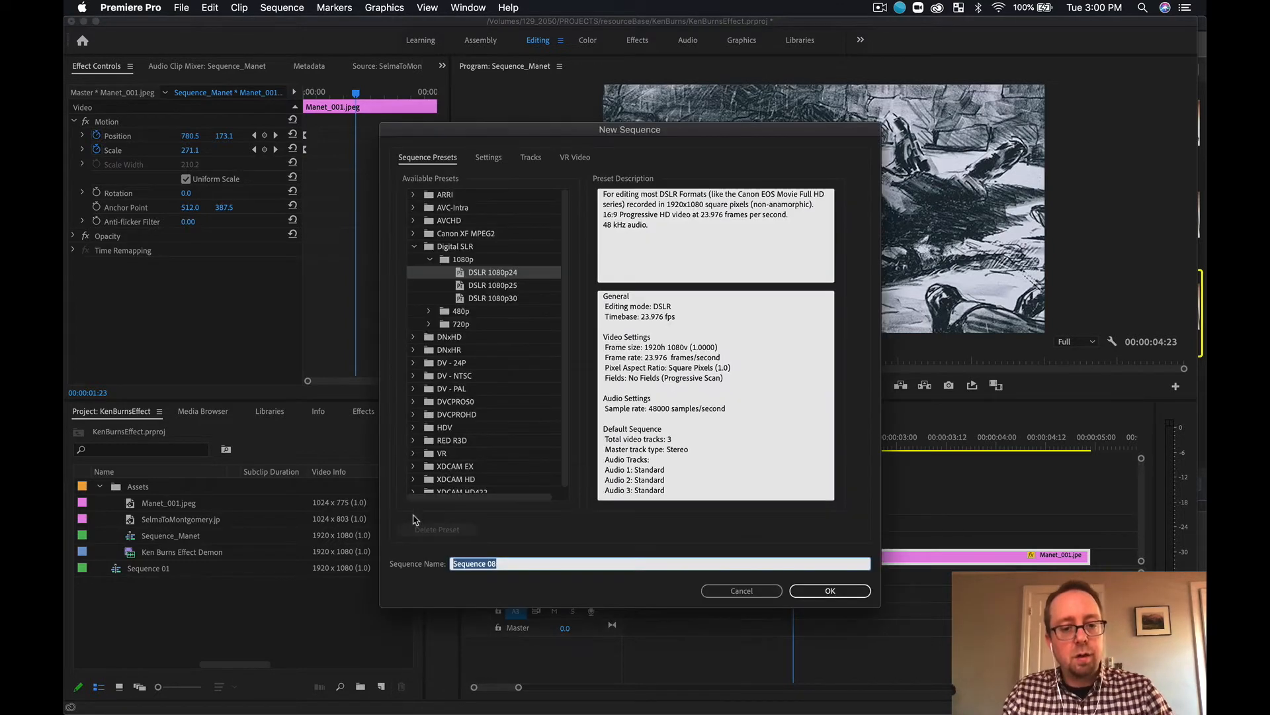
key(Right)
key(BackSpace)
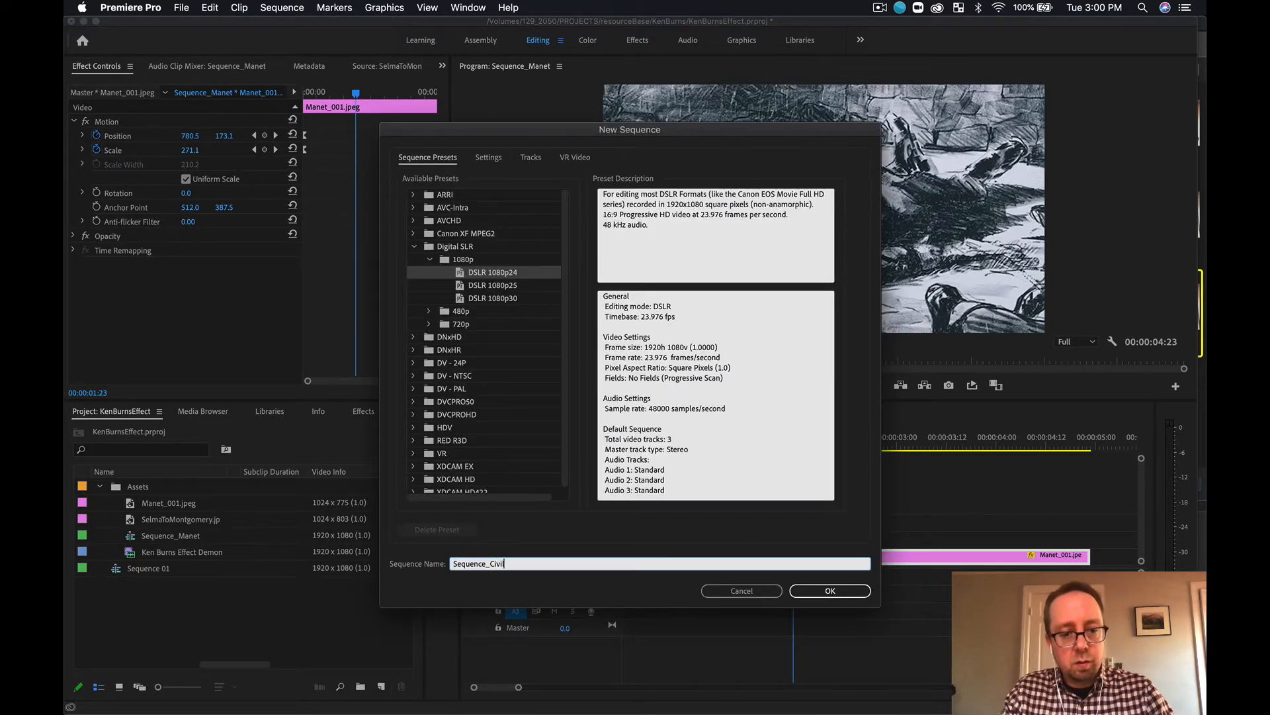
key(Return)
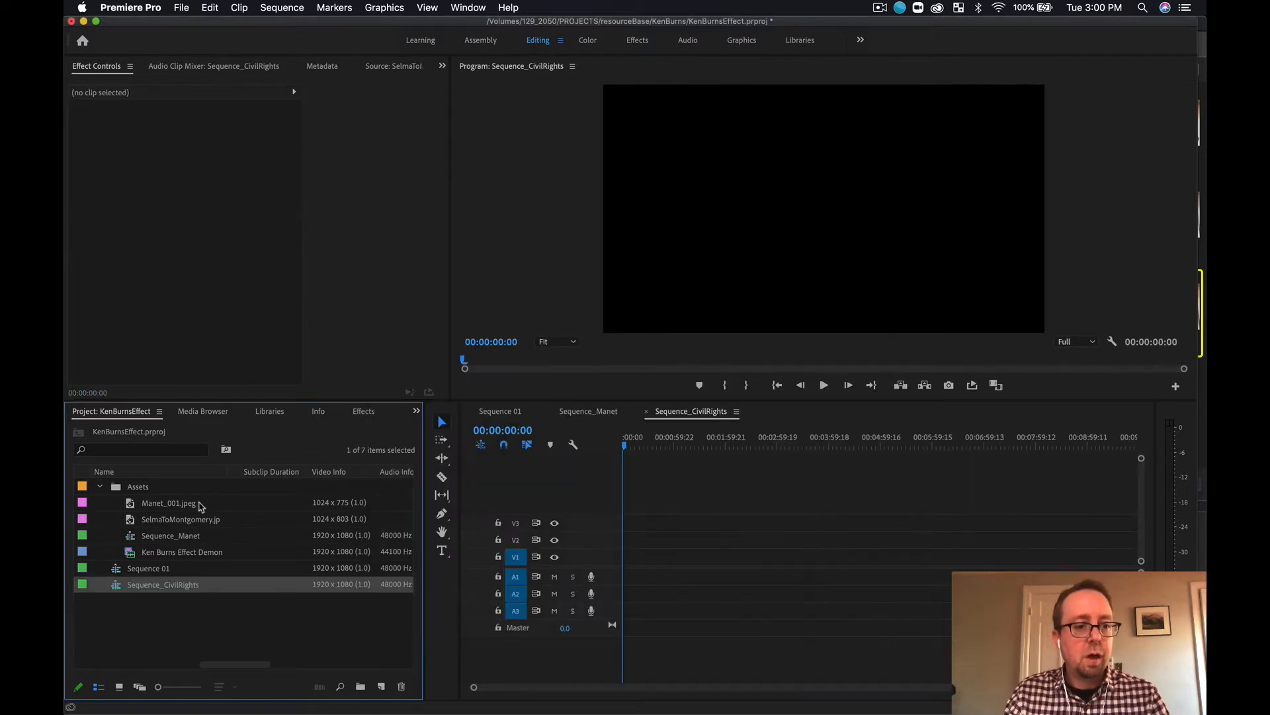
Place SelmaToMontgomery.jpeg at the start of track V1 in Sequence_CivilRights and extend the clip to 00:00:10:03.
click(139, 524)
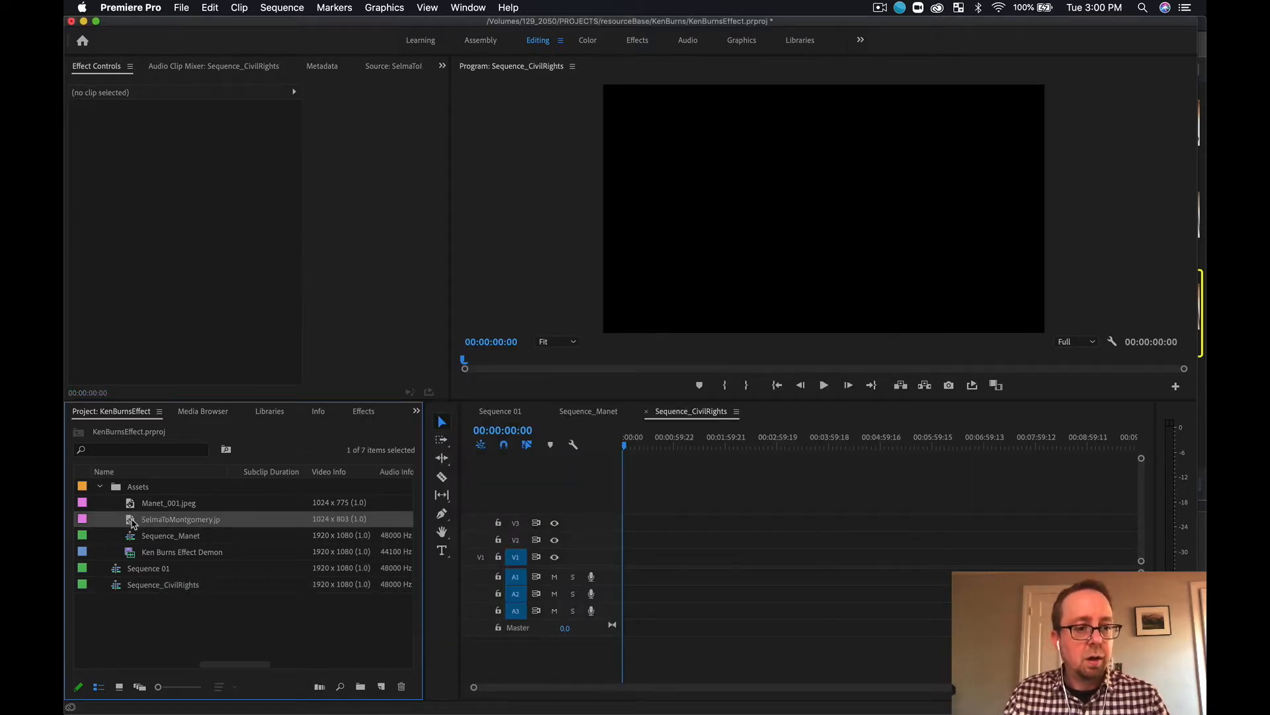
double_click(133, 522)
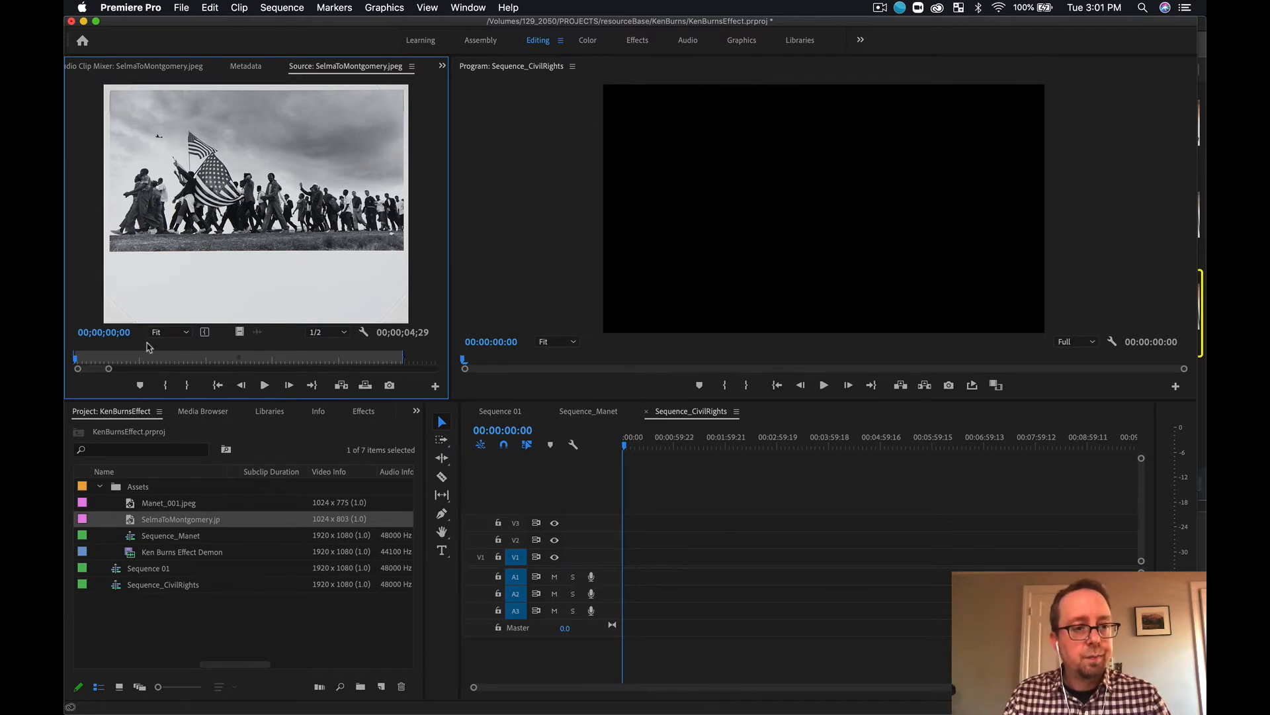
drag(132, 521, 623, 560)
drag(475, 688, 539, 675)
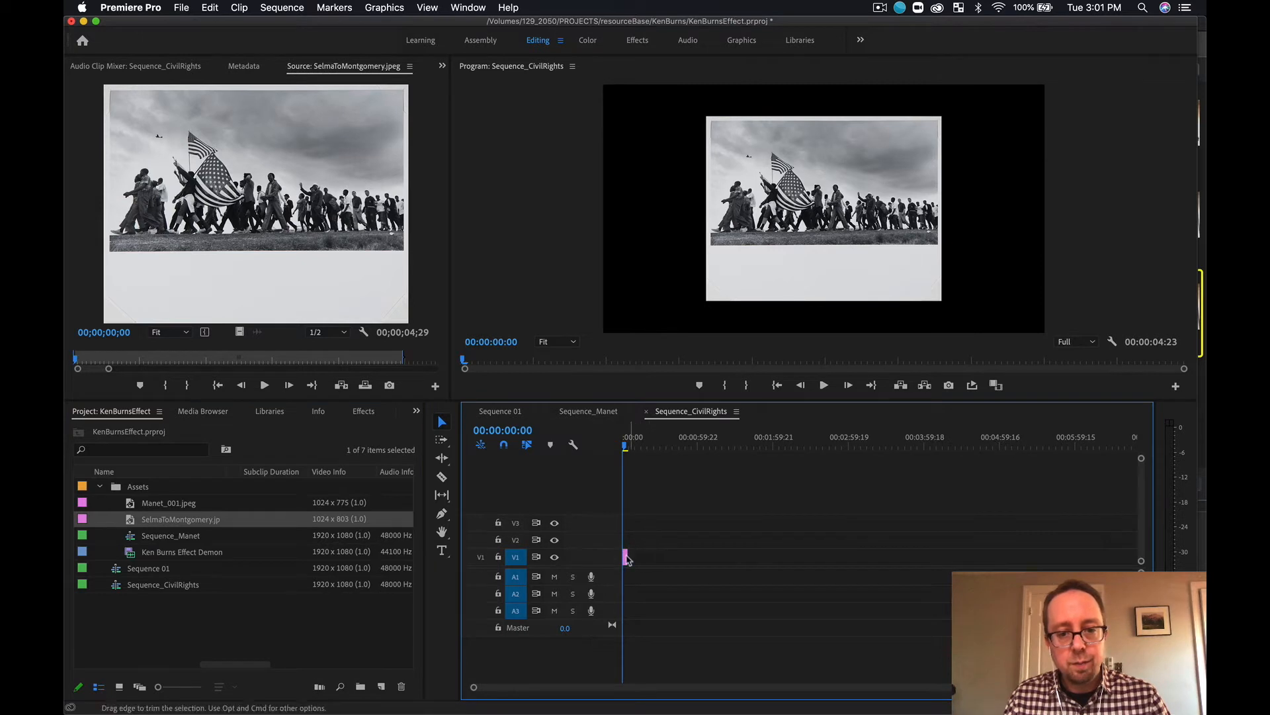
drag(627, 559, 638, 555)
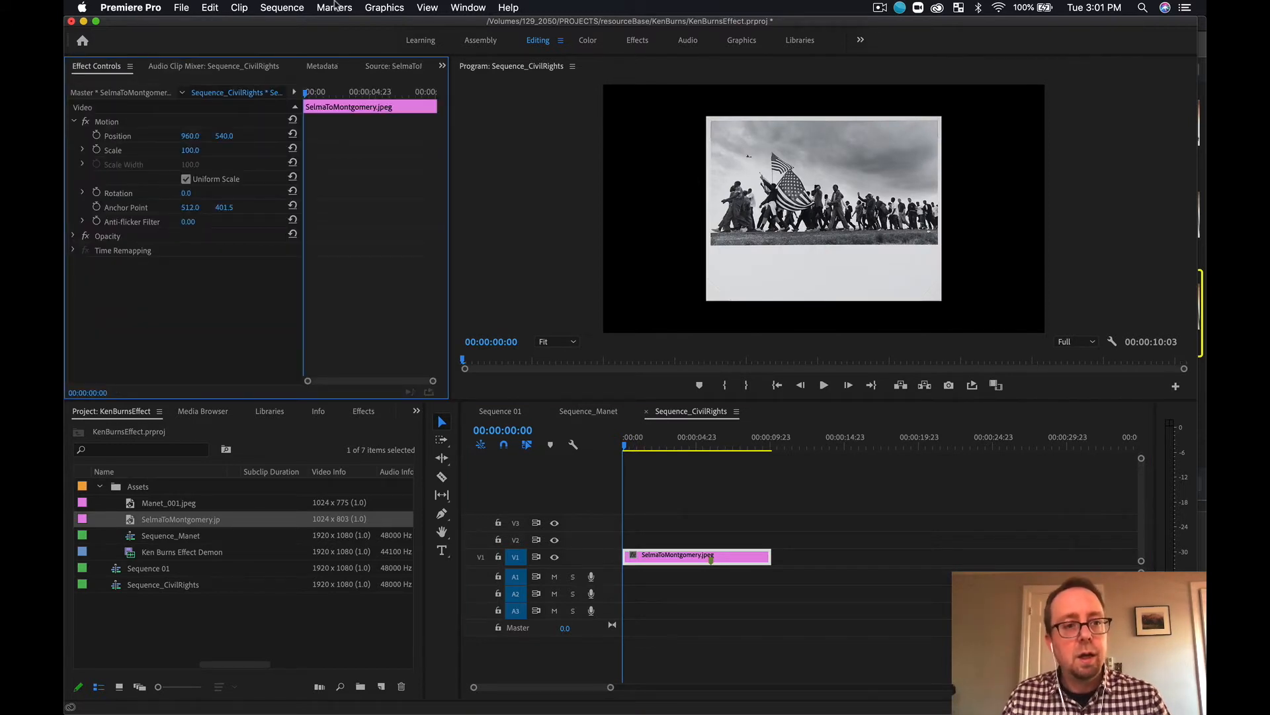
Enable Position and Scale keyframing at the start of the SelmaToMontgomery clip and set Scale to 550.
click(95, 136)
click(96, 149)
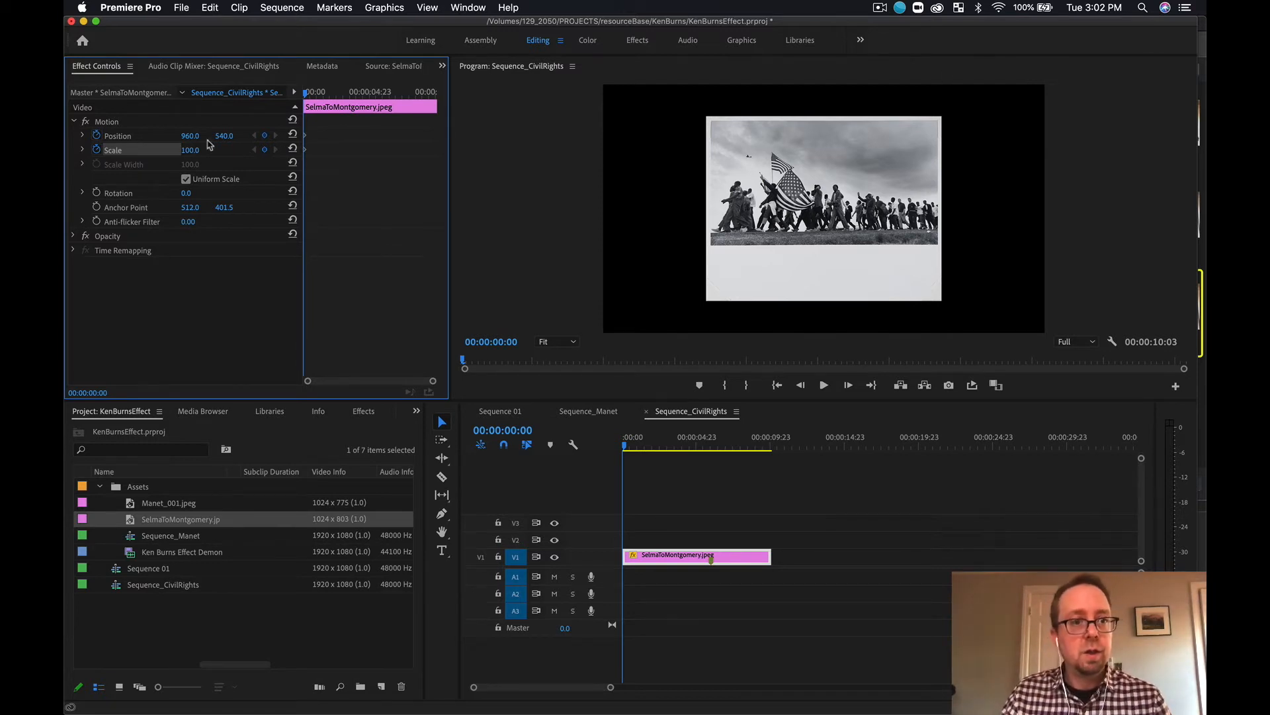
drag(184, 152, 481, 152)
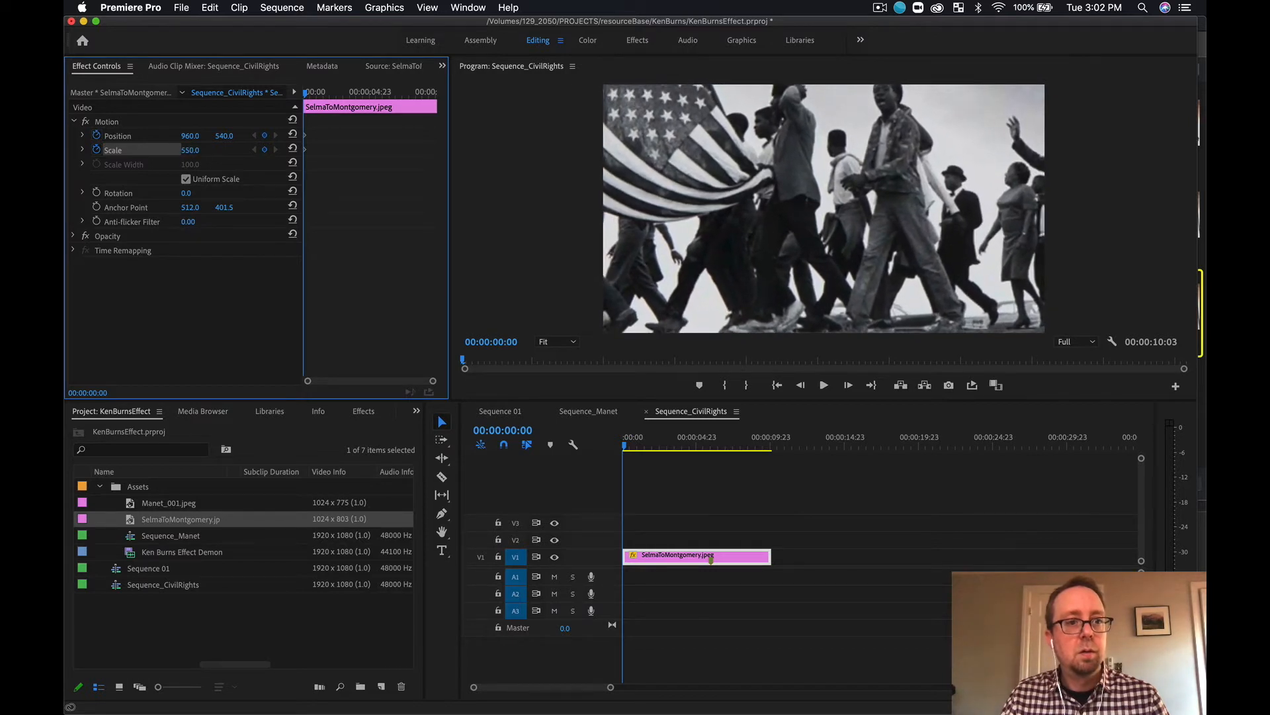
Set the starting Position keyframe of the SelmaToMontgomery clip to -635, 500.
click(197, 134)
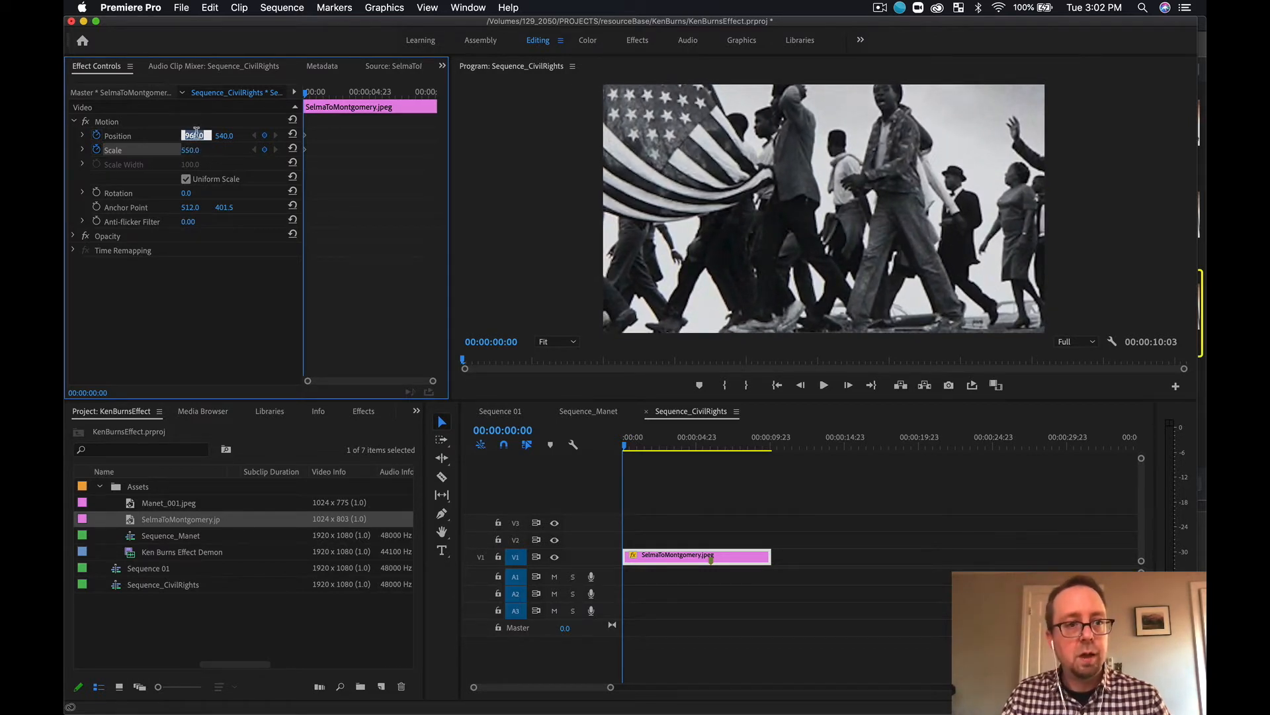
text(-635)
key(Tab)
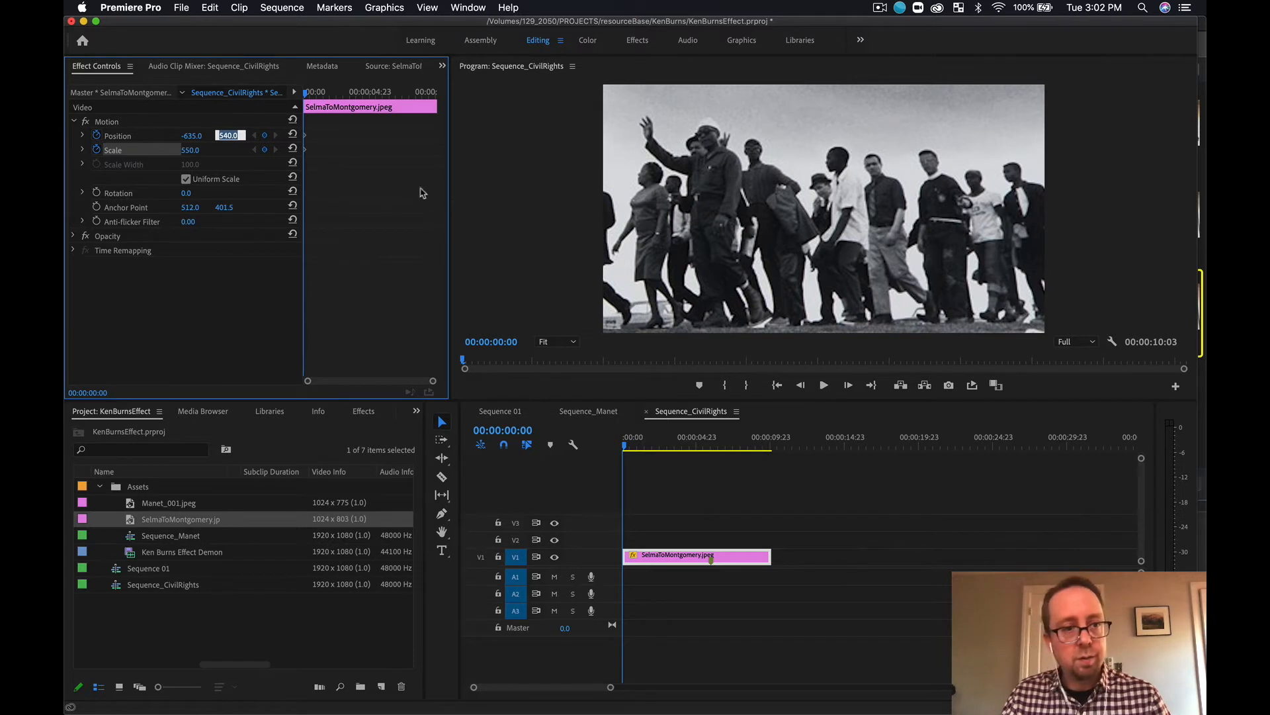
click(226, 118)
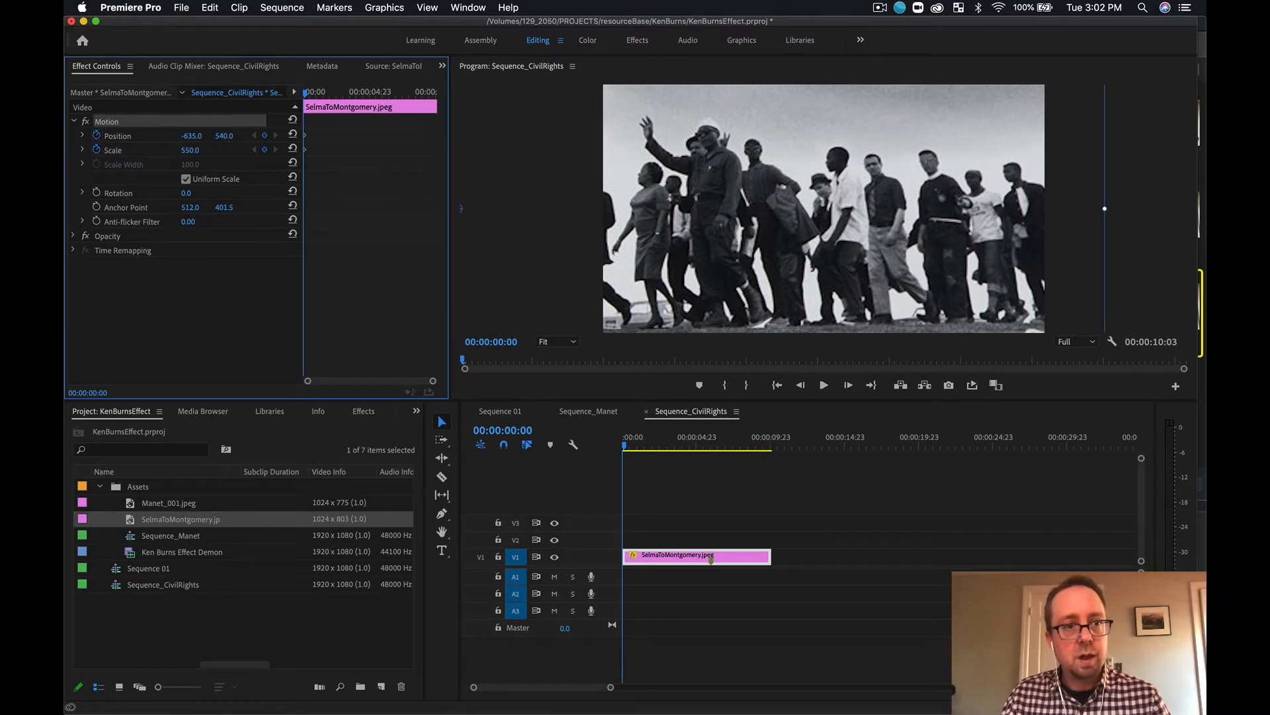
drag(224, 136, 198, 136)
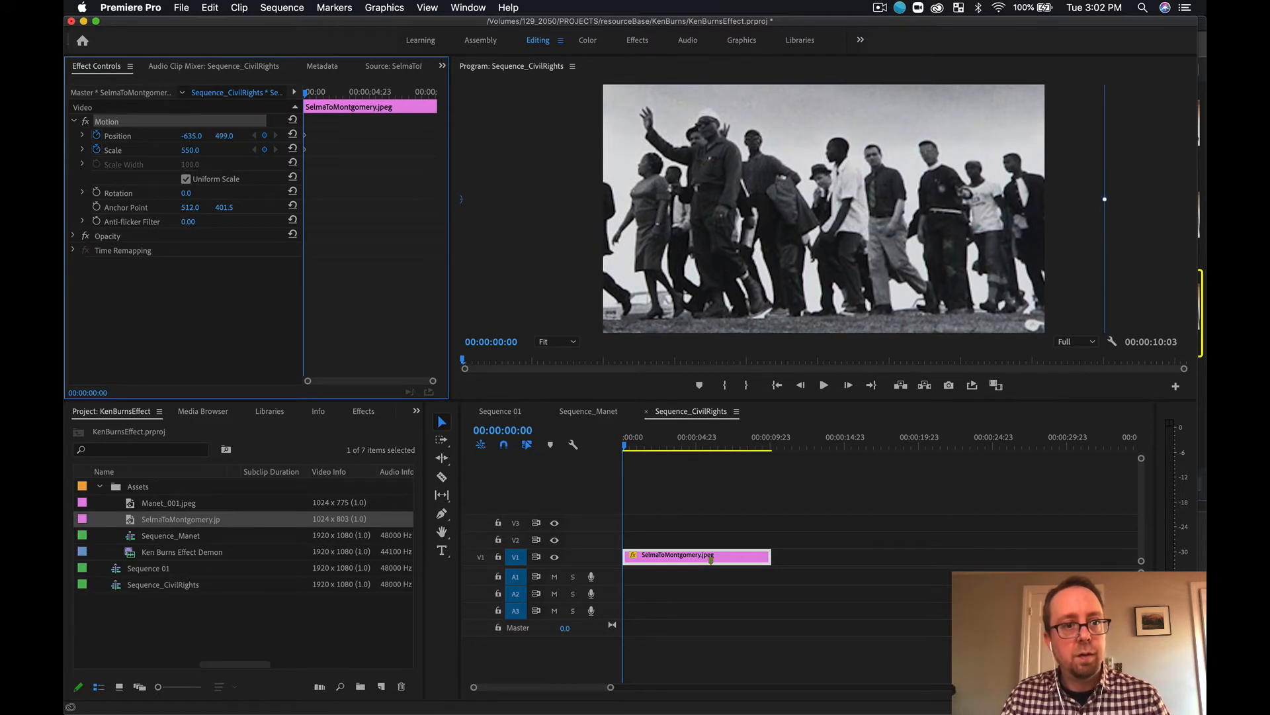
click(223, 136)
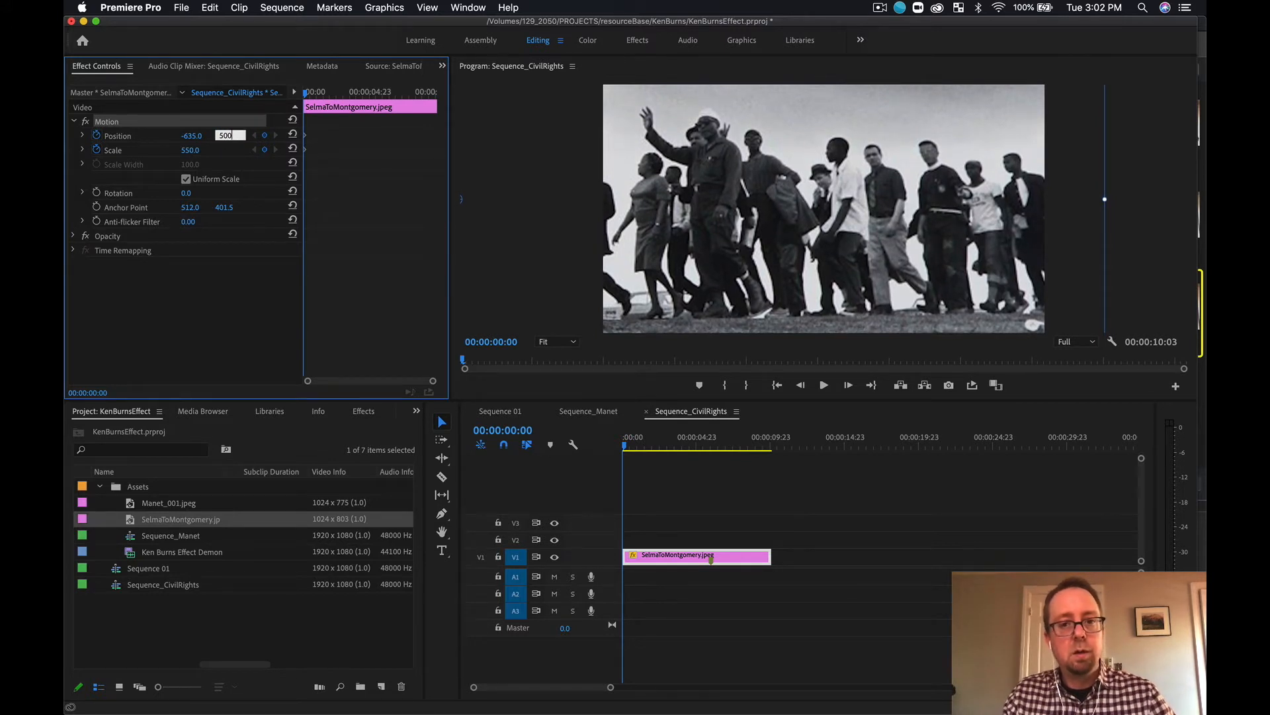
text(500)
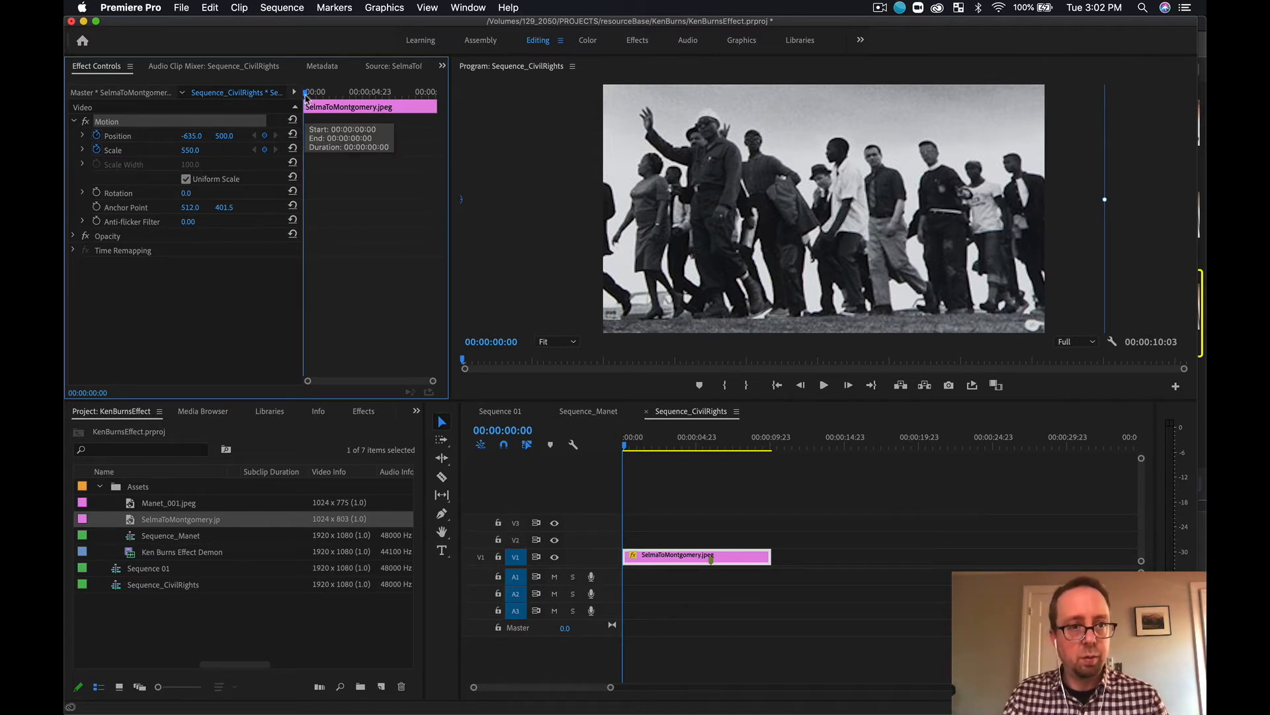
At 00:00:03:00, set the horizontal Position to -425 and add a Scale keyframe that holds the current scale.
drag(307, 93, 344, 102)
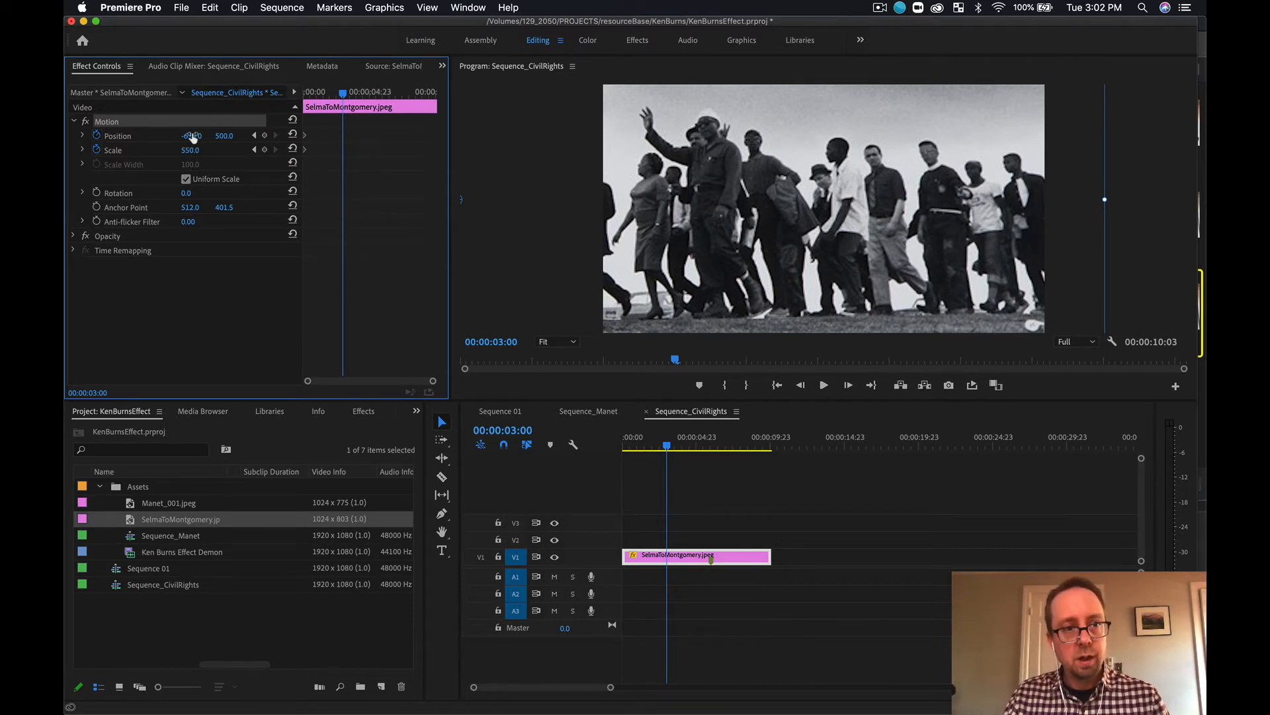
drag(192, 135, 216, 136)
drag(192, 136, 299, 136)
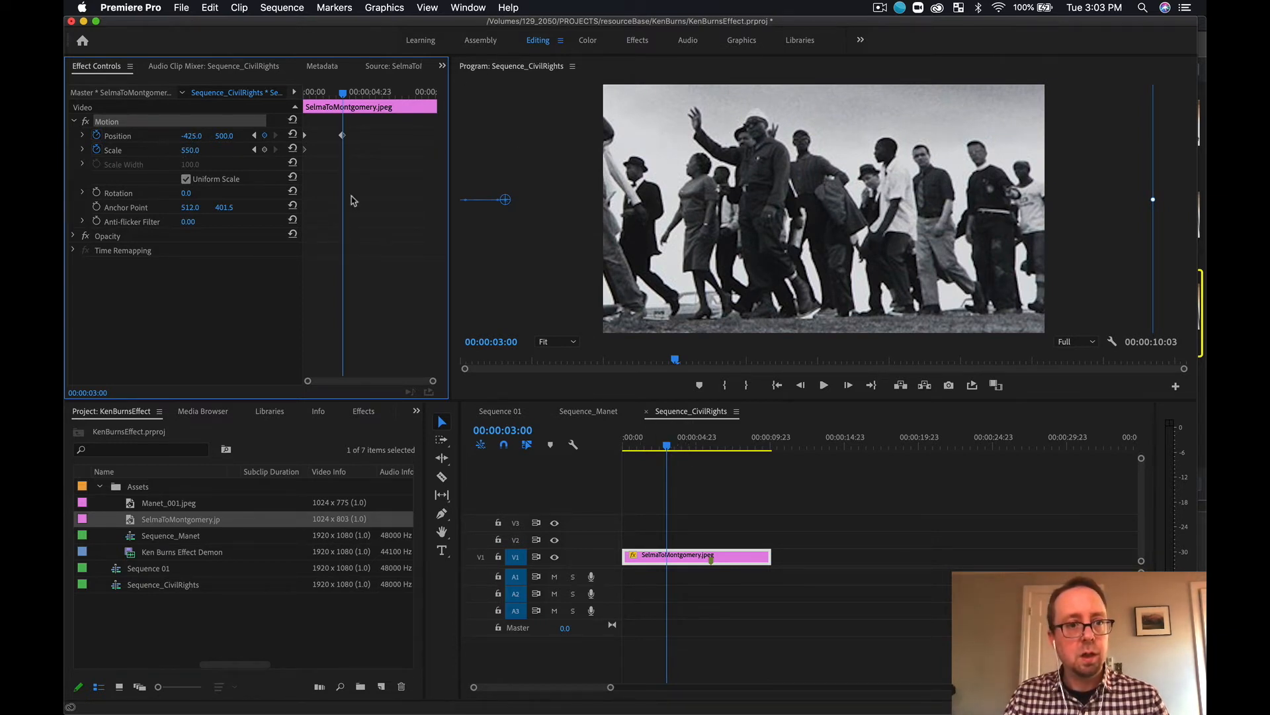
click(264, 150)
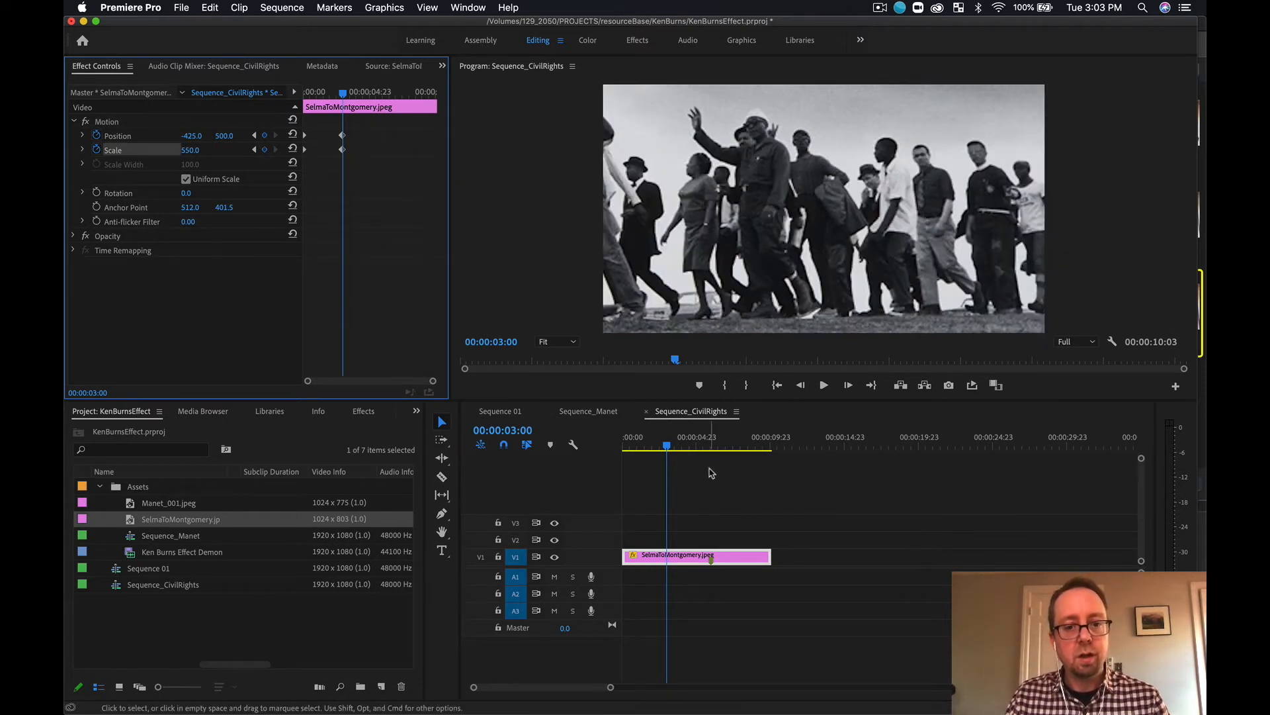
Play the slow opening pan from the sequence start, then return to the second Position keyframe at 00:00:03:00.
drag(667, 446, 552, 442)
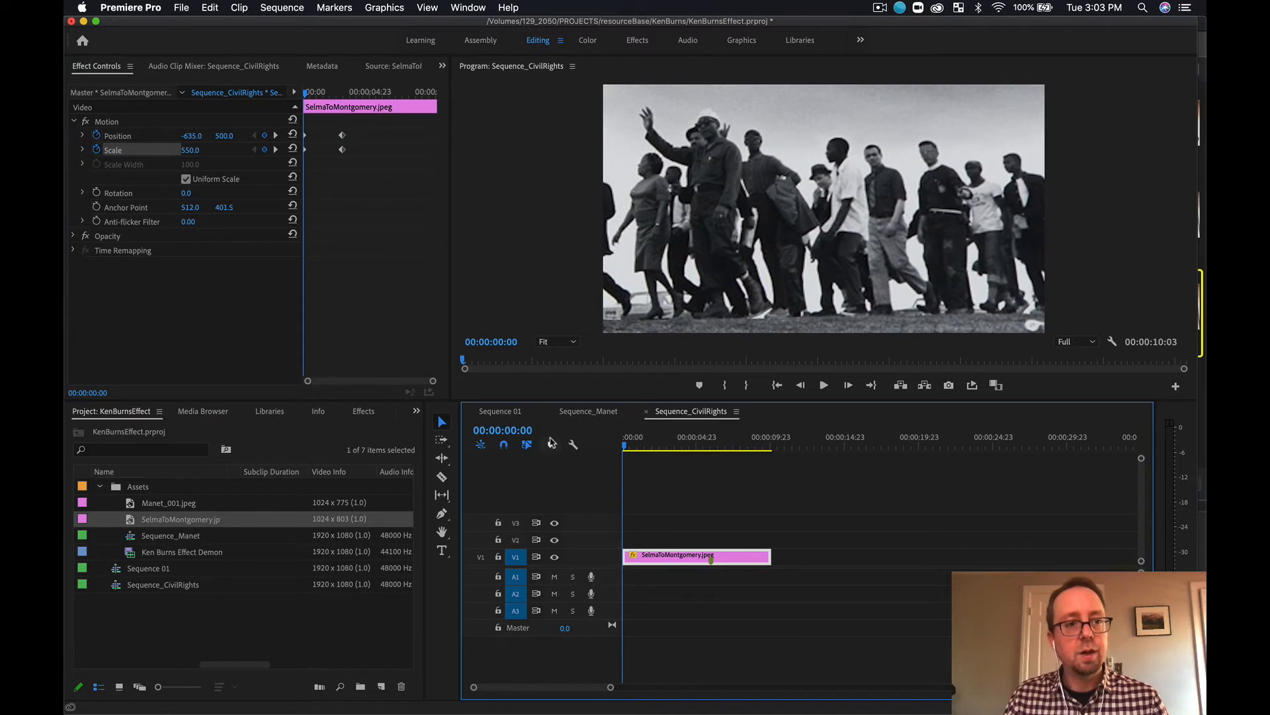
key(space)
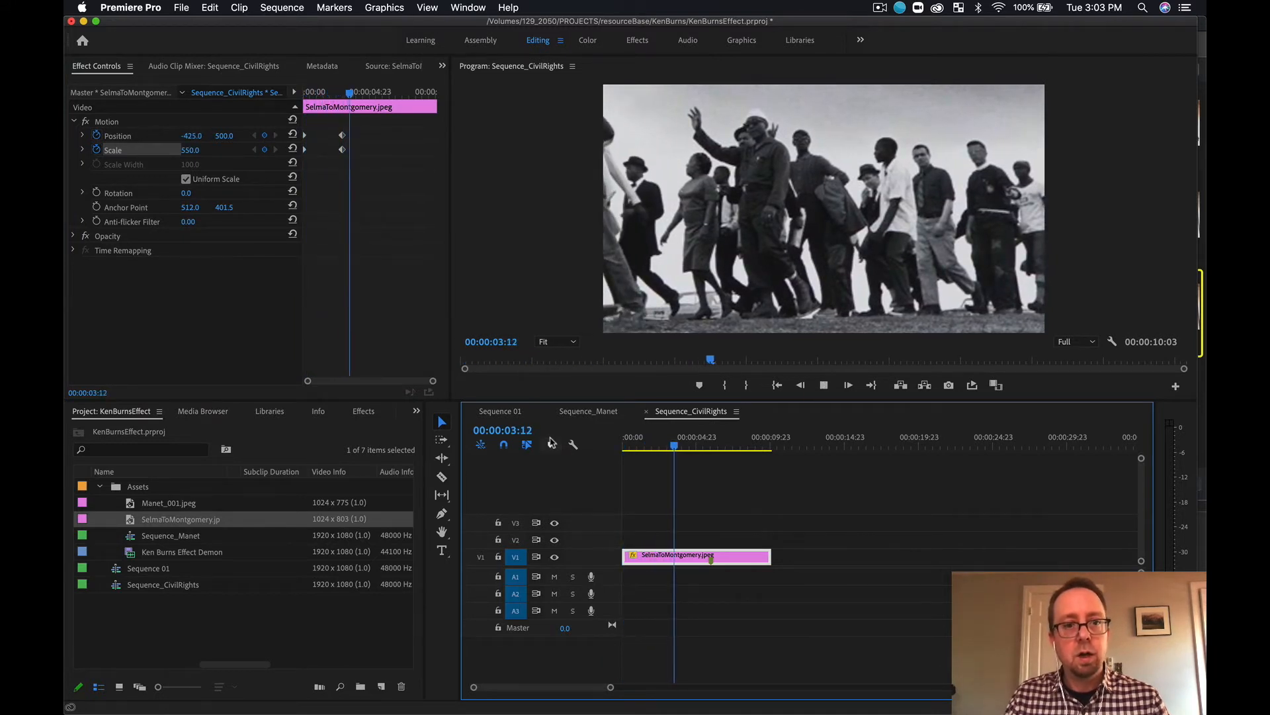
click(339, 93)
drag(339, 94, 342, 93)
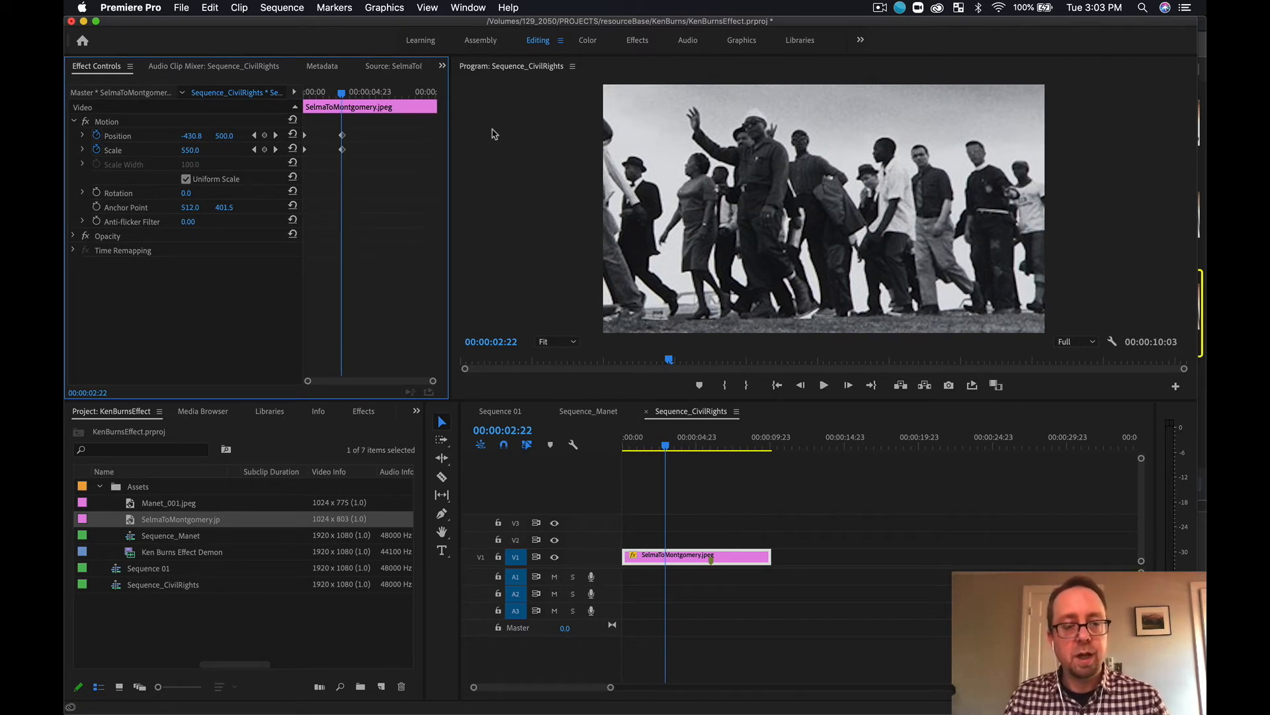
drag(346, 98, 342, 98)
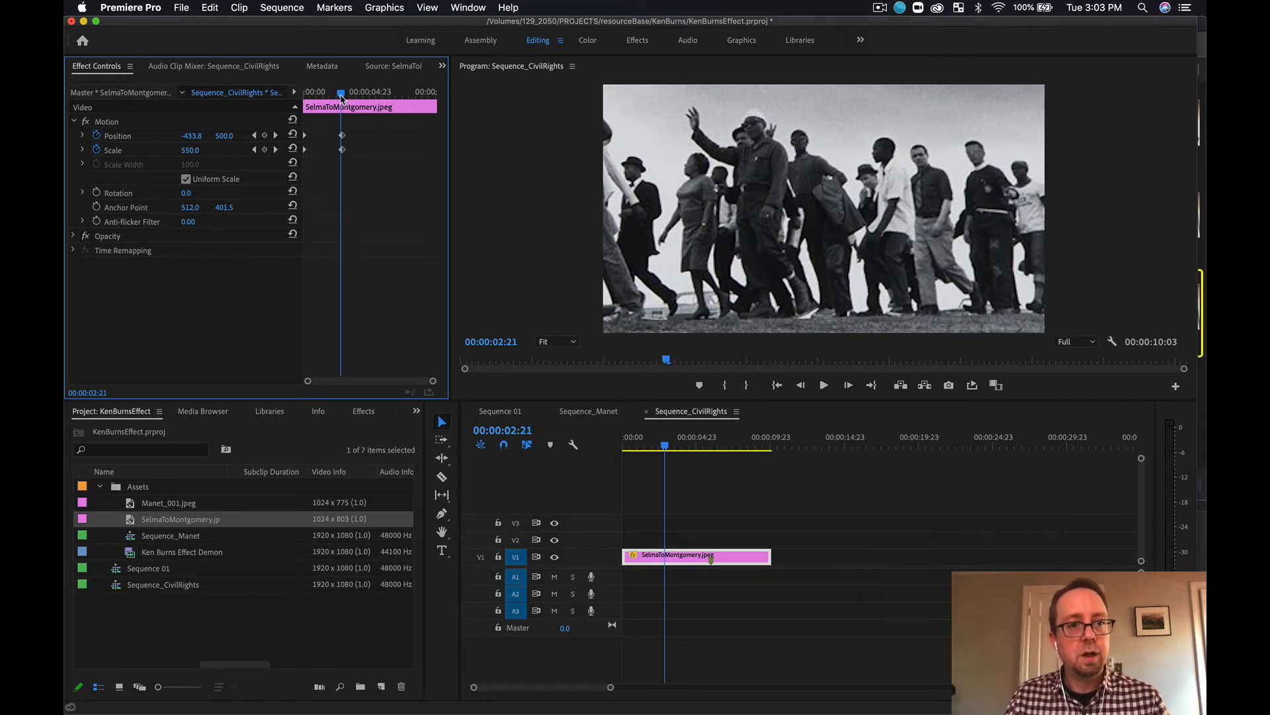
click(276, 135)
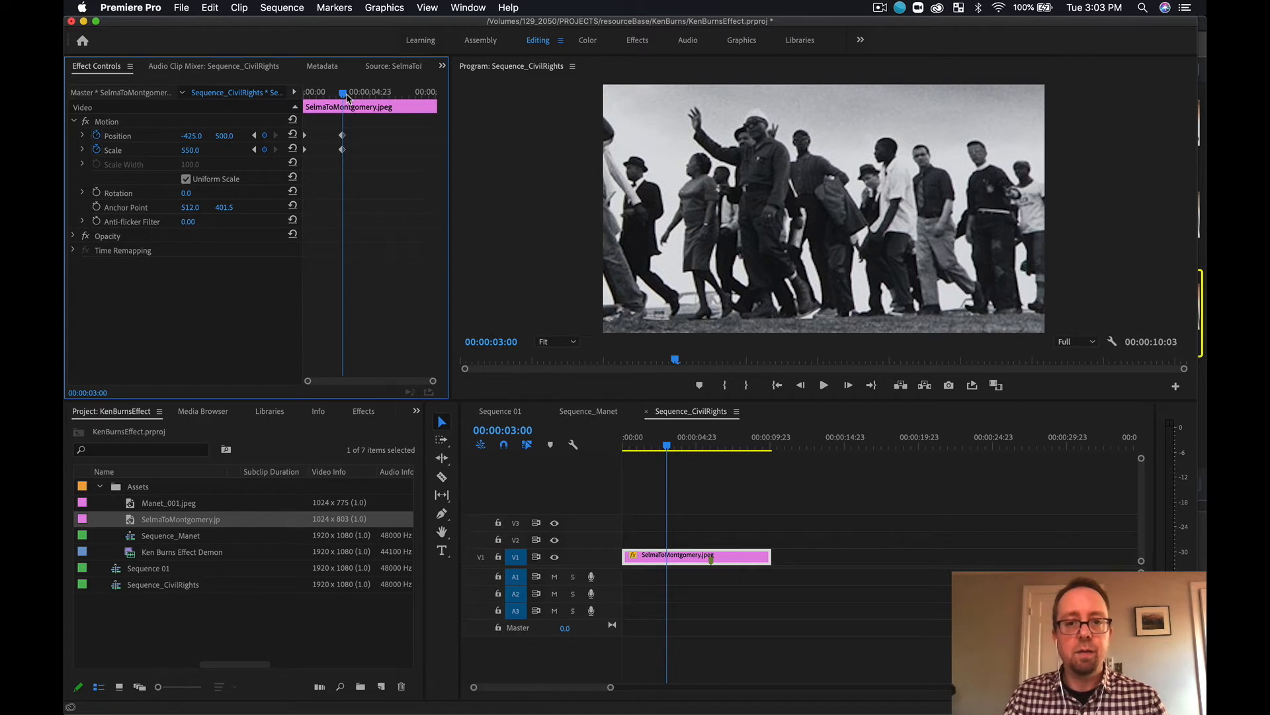
Add a Position keyframe at 00:00:03:08 with a horizontal value of 420 for a fast pan.
key(Right)
key(Right)
key(Right)
key(Right)
key(Right)
key(Right)
key(Right)
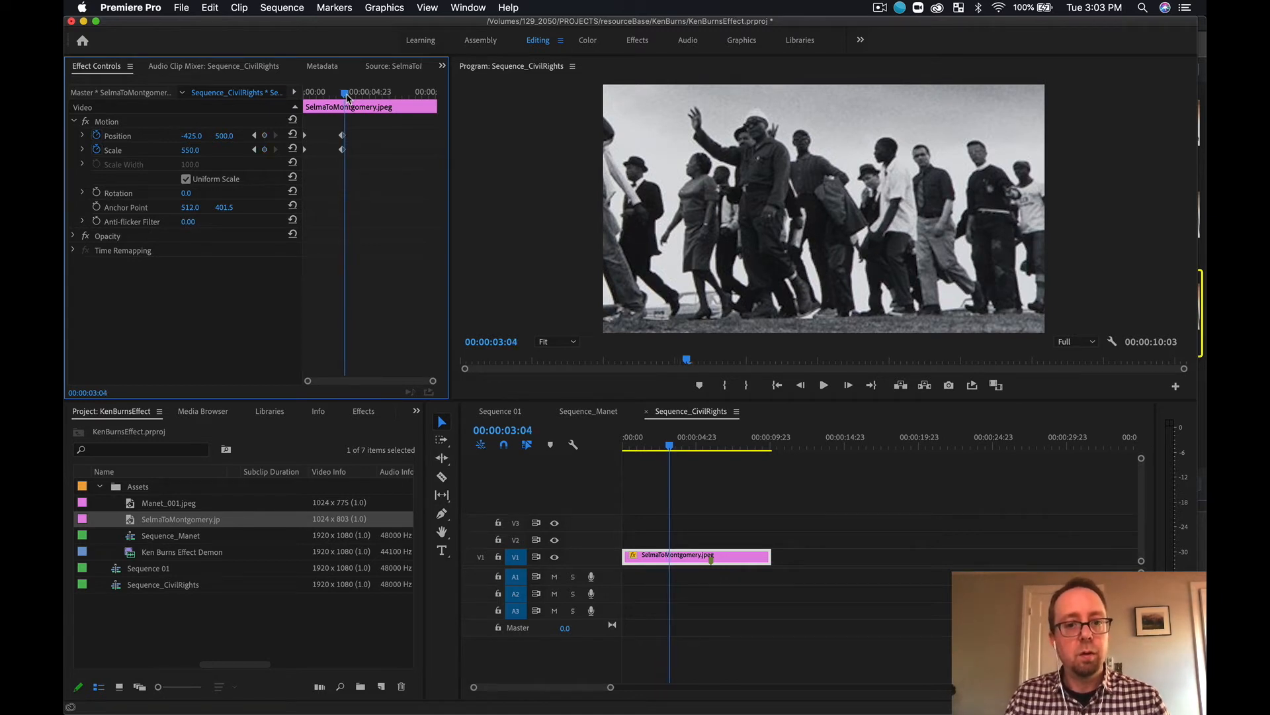
key(Right)
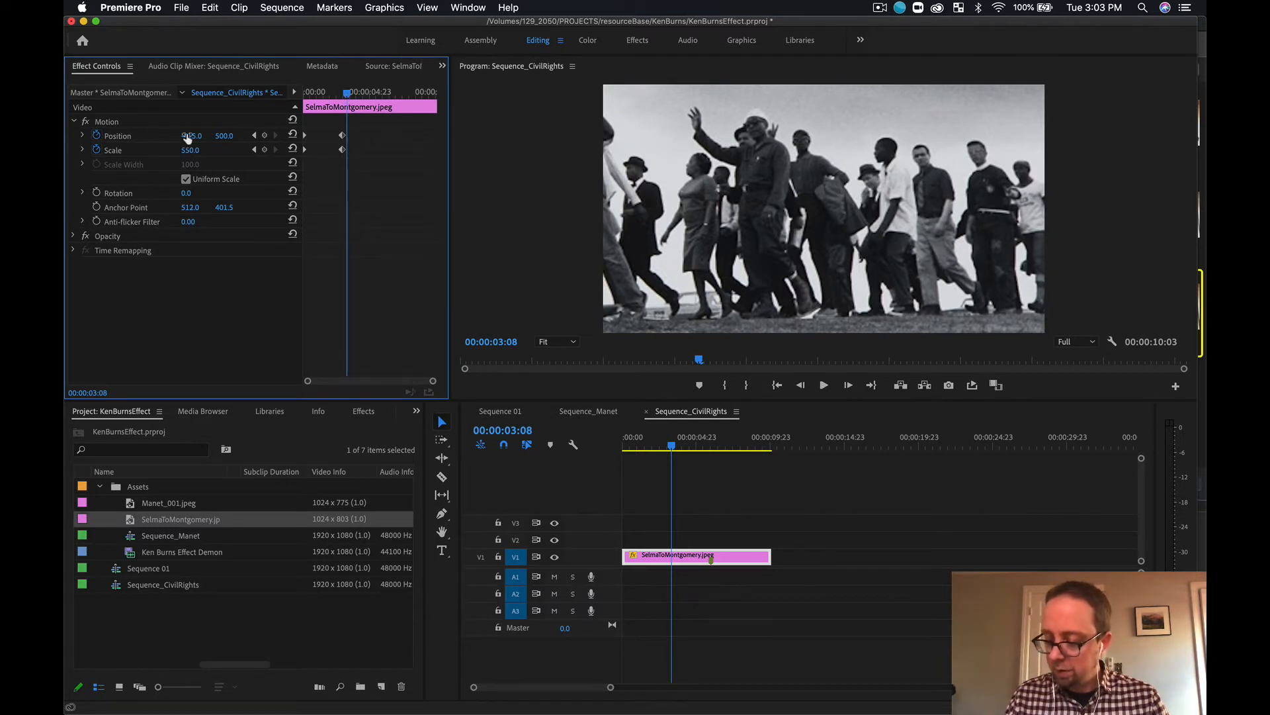
drag(188, 137, 284, 137)
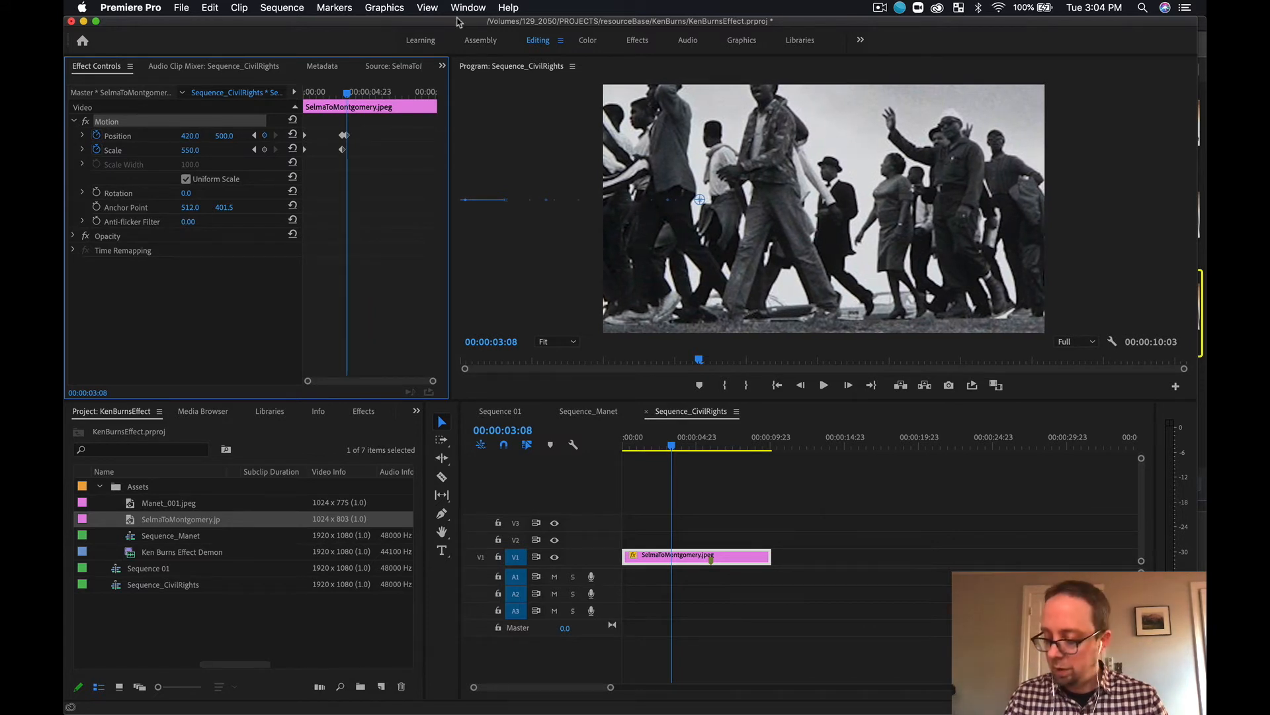
At 00:00:03:08, set Scale to 446 and the vertical Position to 550.
click(190, 150)
text(44)
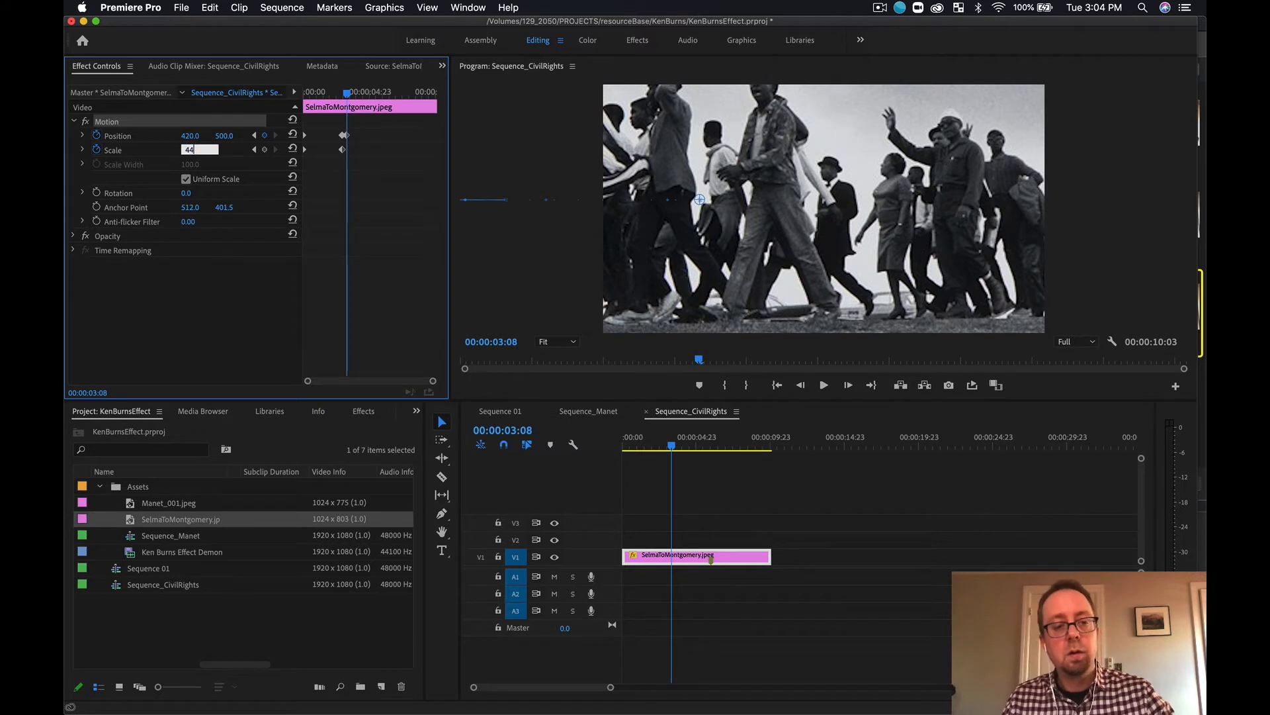
text(6)
key(Return)
click(224, 136)
text(54)
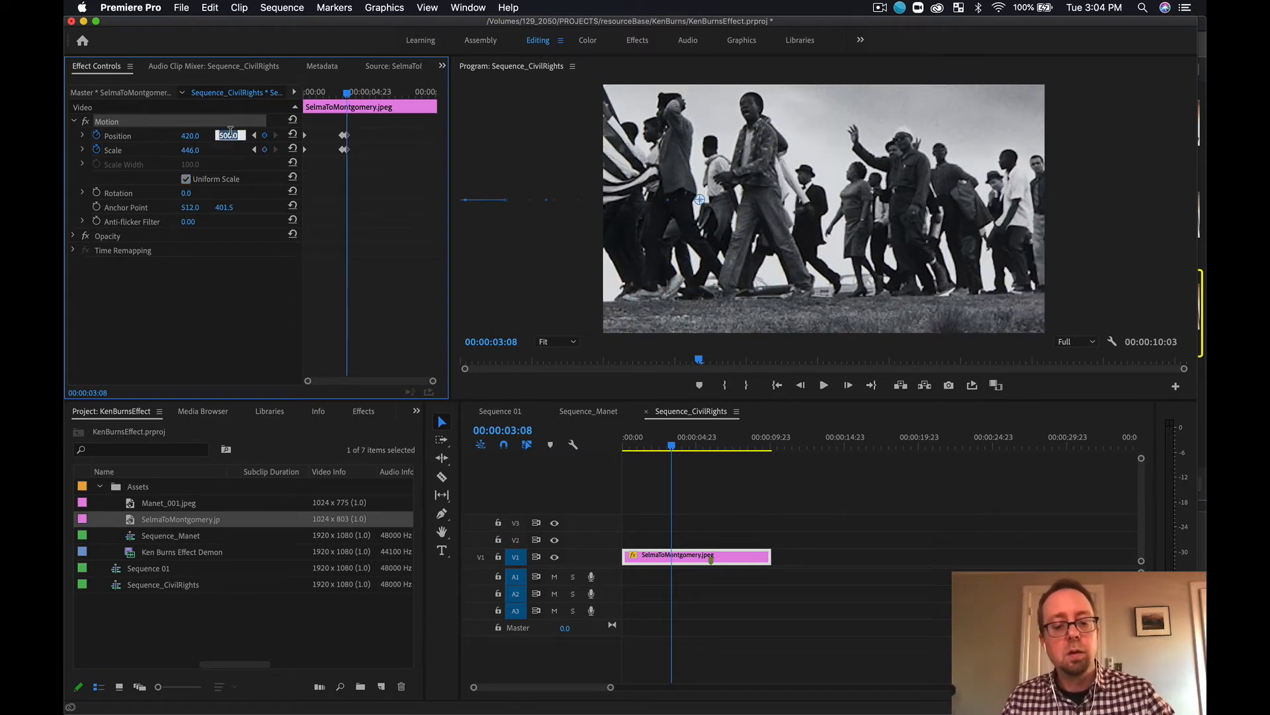
text(8)
key(Return)
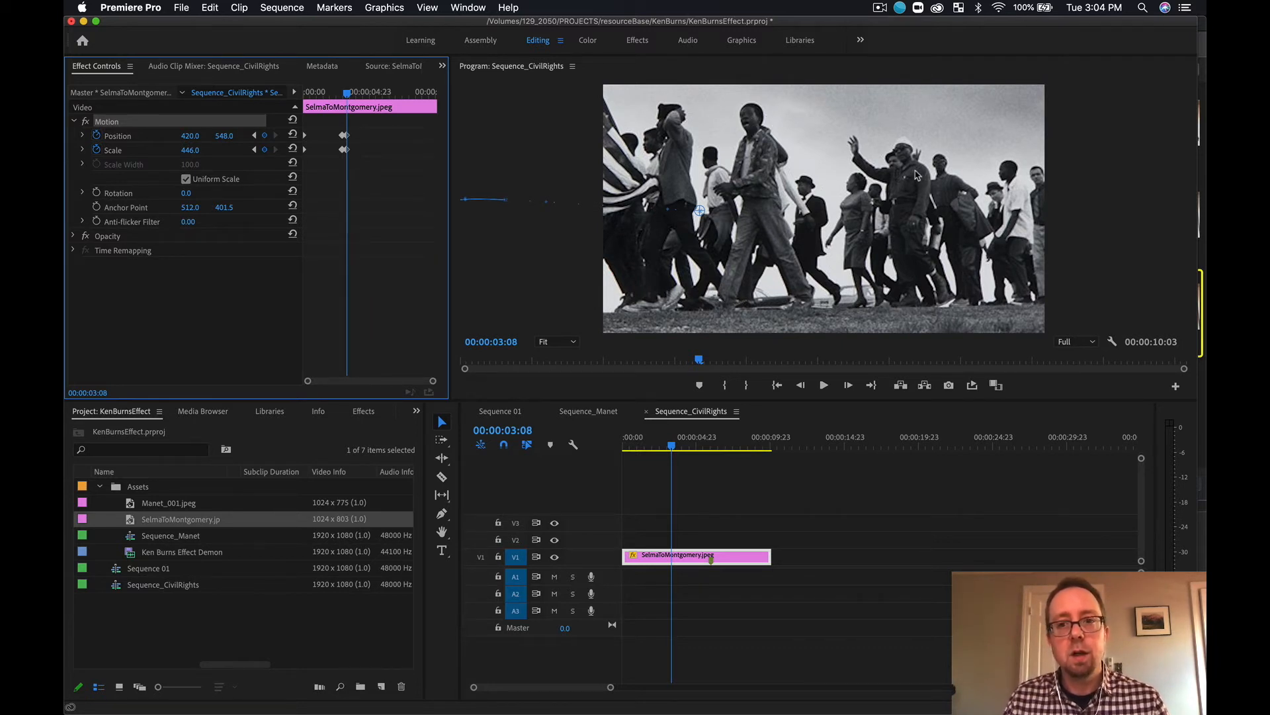
drag(225, 135, 228, 135)
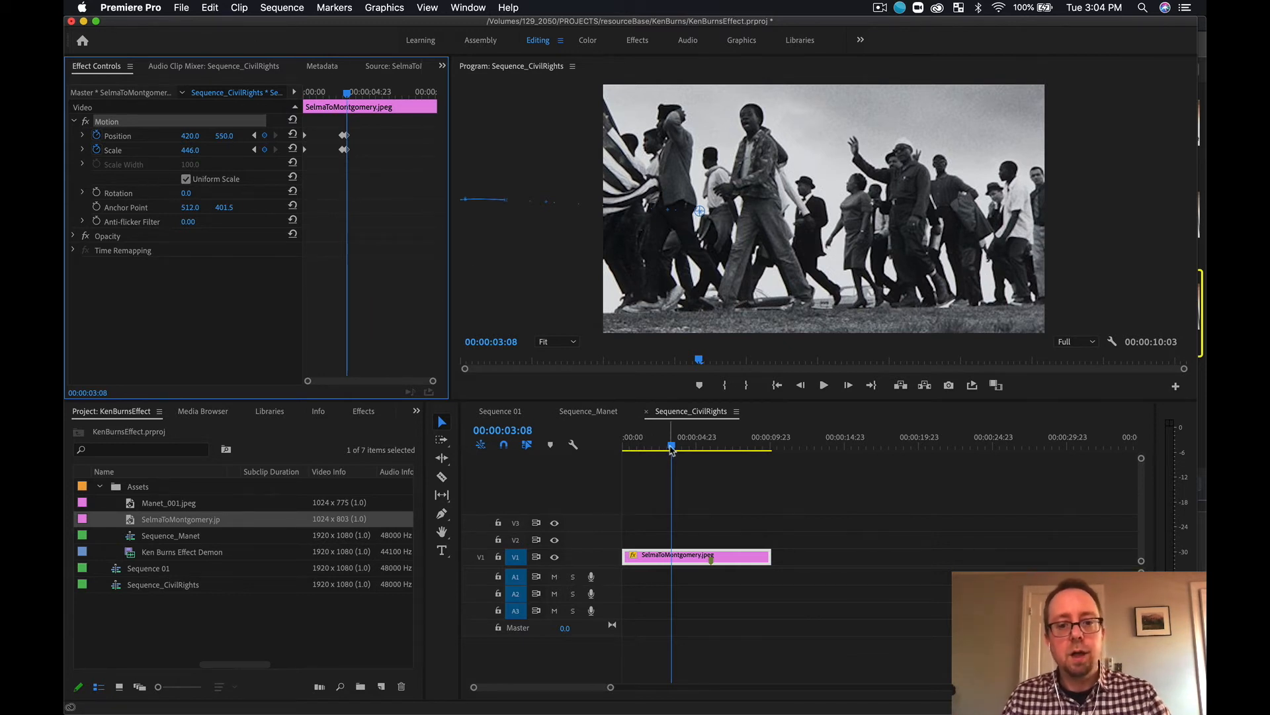
Play the slow and fast pans from the sequence start and return to the keyframes at 00:00:03:08.
drag(671, 442, 491, 427)
key(space)
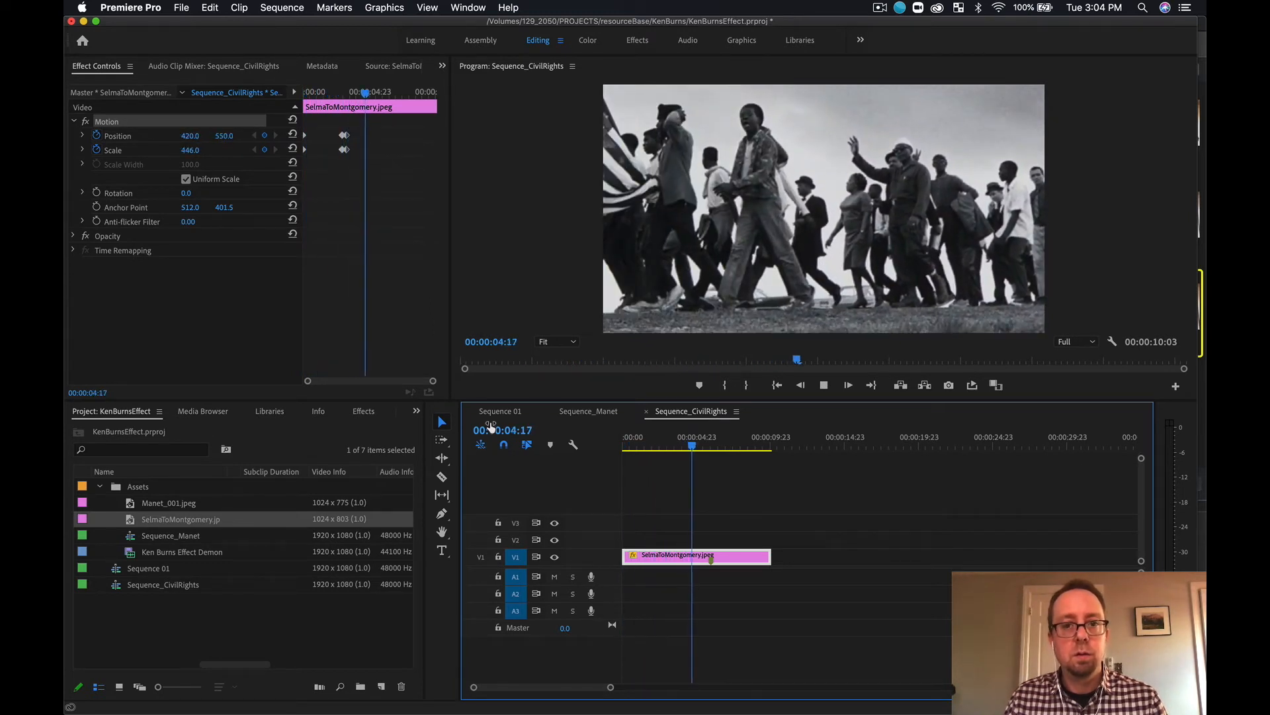
key(space)
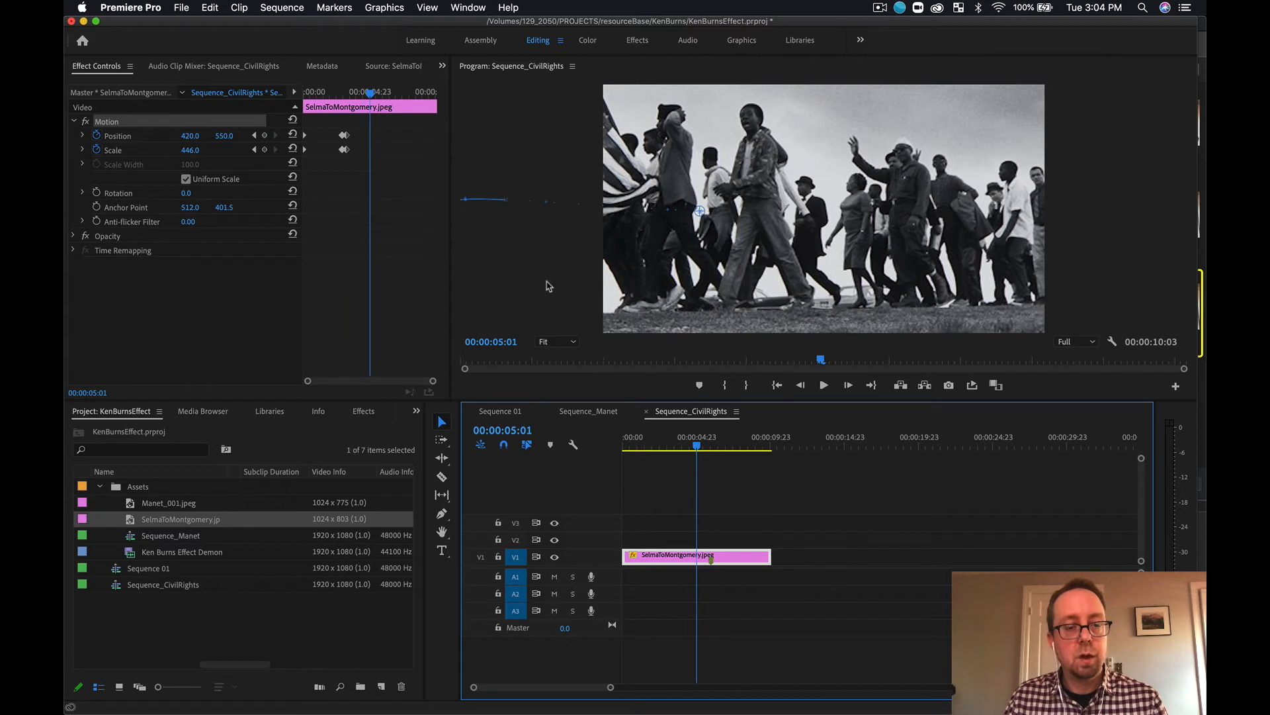
click(255, 136)
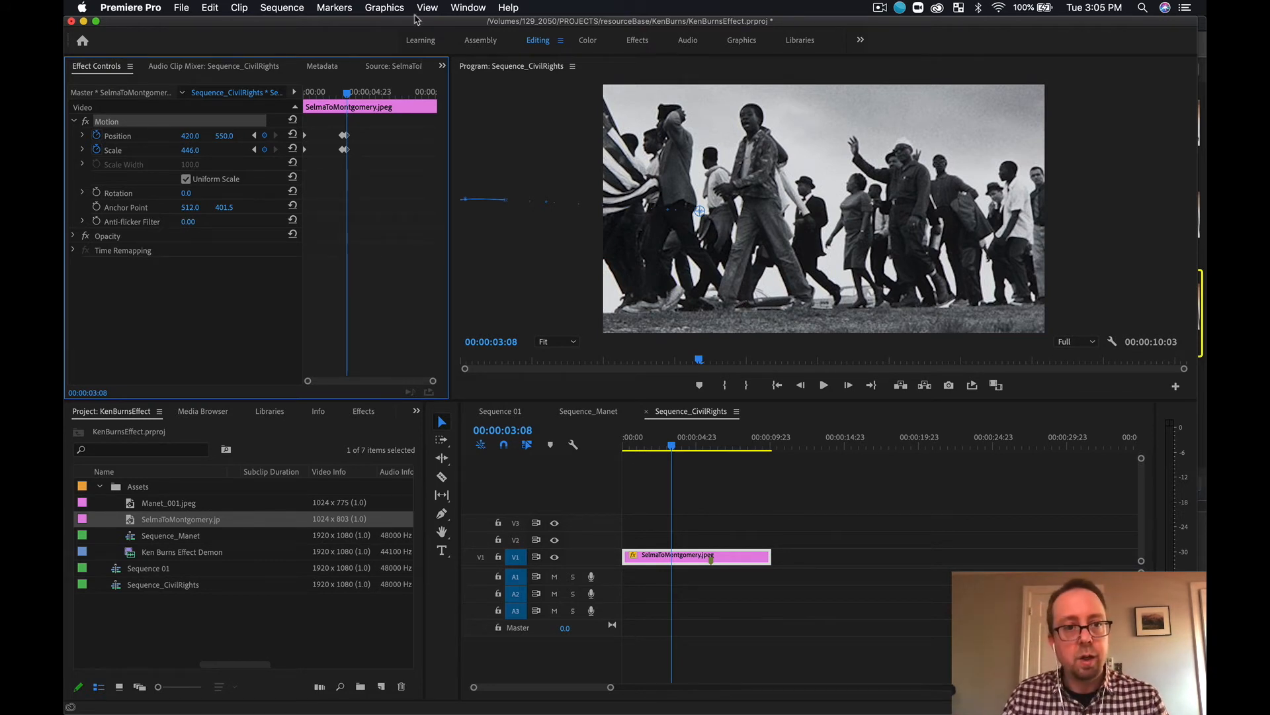
At 00:00:06:10, add a Position keyframe with a horizontal value of 550 and a Scale keyframe at 446.
drag(348, 95, 391, 94)
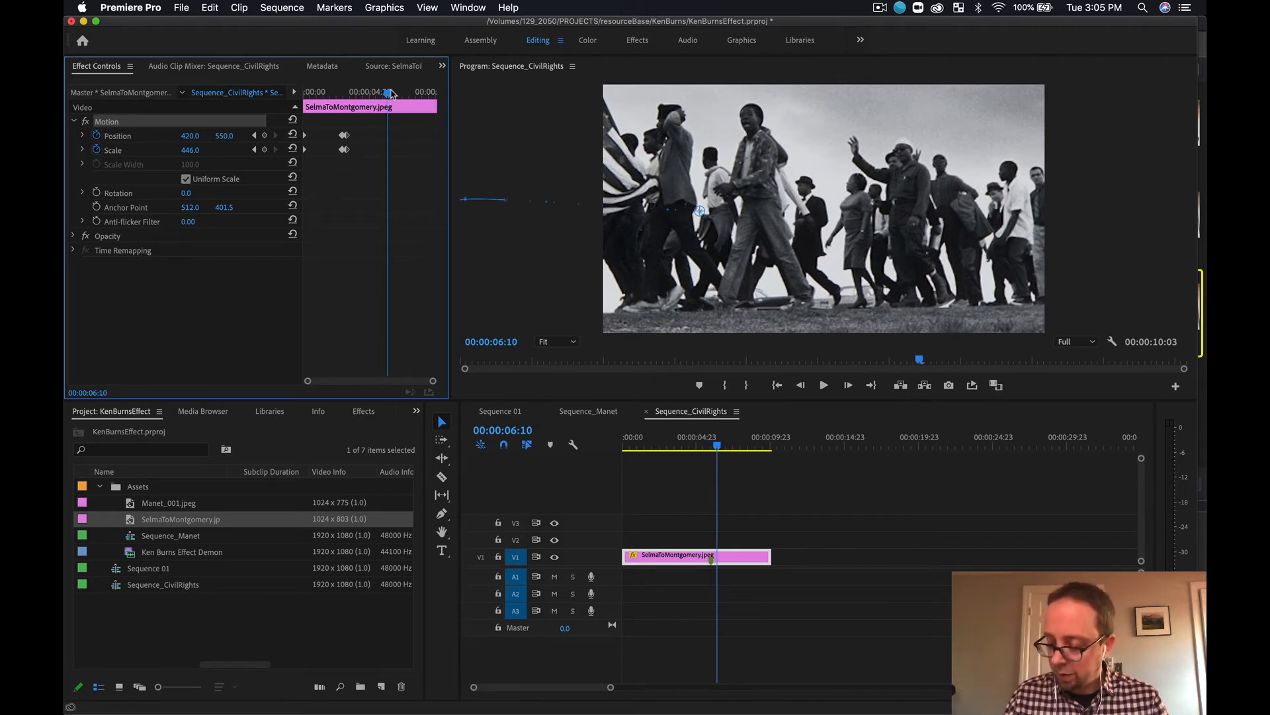
drag(190, 136, 277, 136)
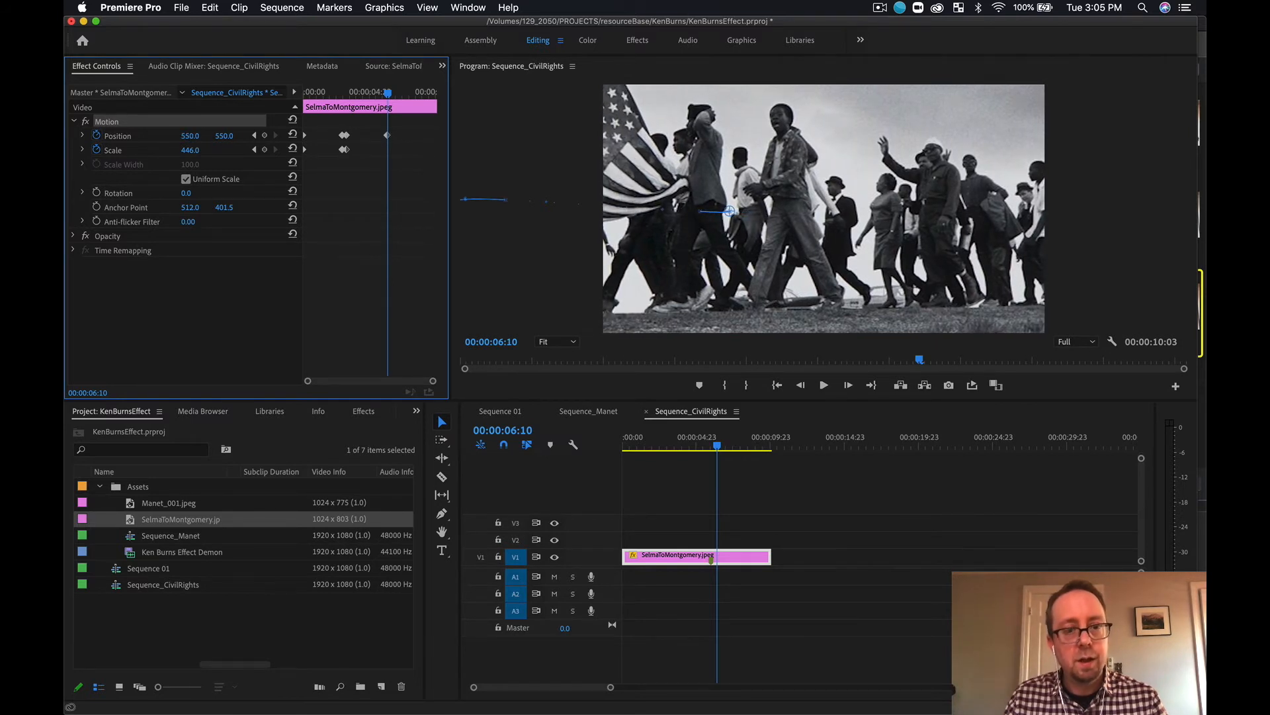
click(264, 150)
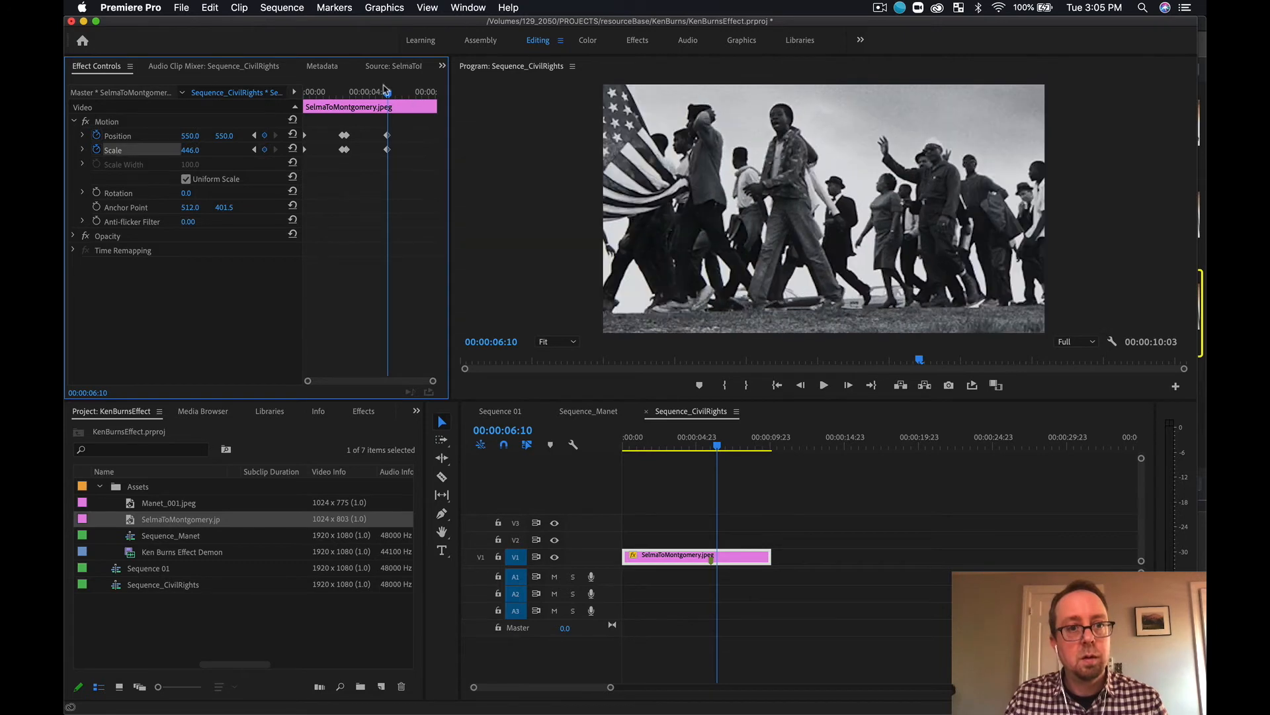
Play the pans from the sequence start, then replay and scrub the last slow pan approaching the 00:00:06:10 keyframes.
mouse_move(386, 92)
mouse_down()
mouse_move(348, 93)
mouse_move(380, 106)
mouse_up()
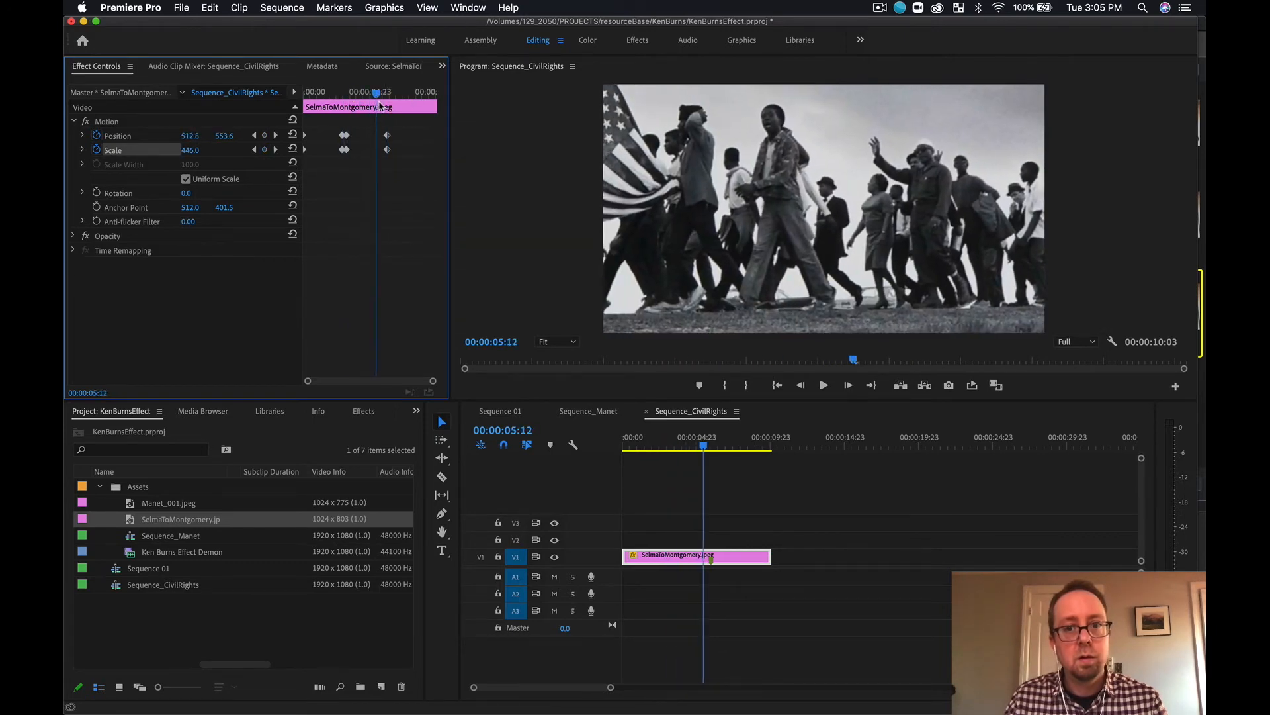
key(Home)
key(space)
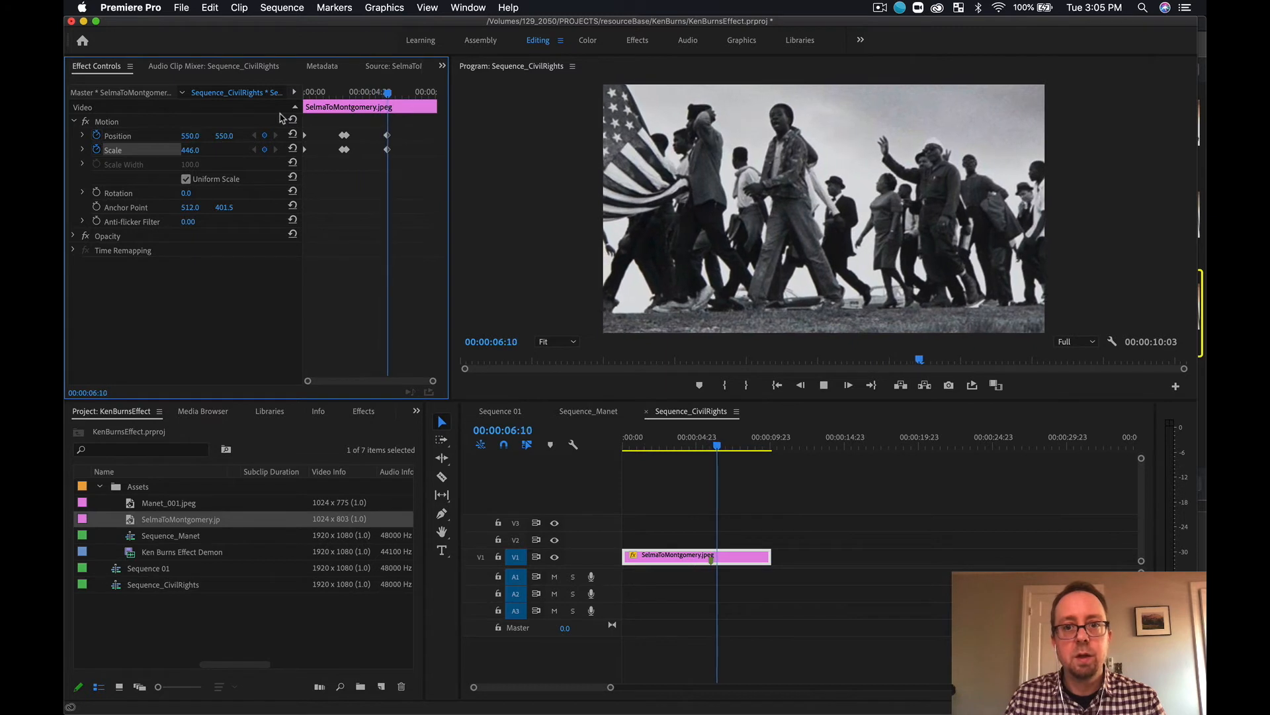
click(409, 91)
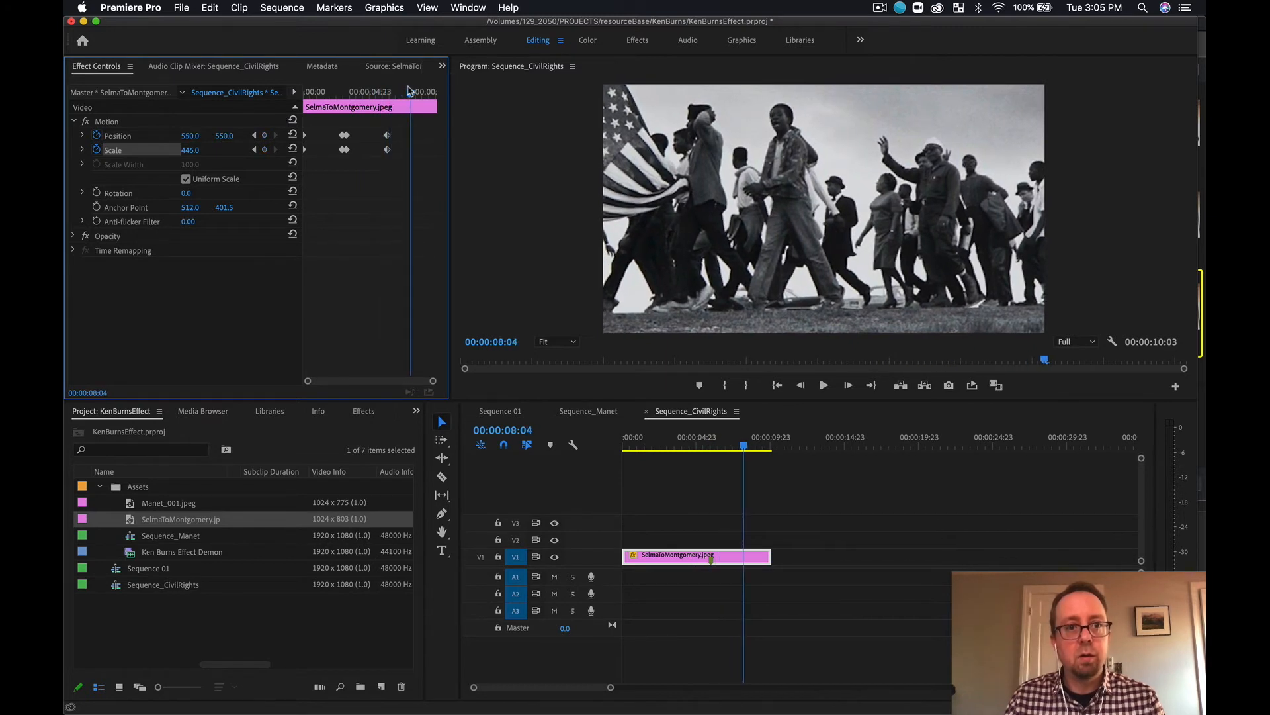
drag(411, 94, 369, 98)
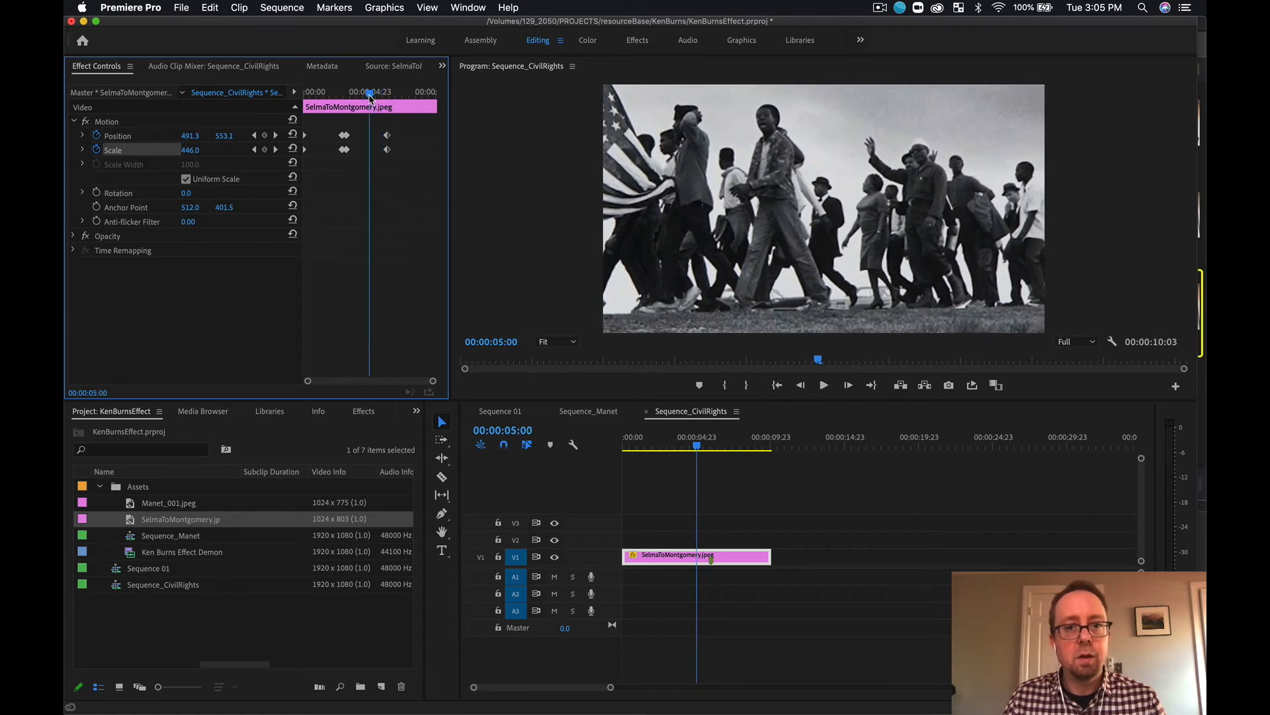
key(space)
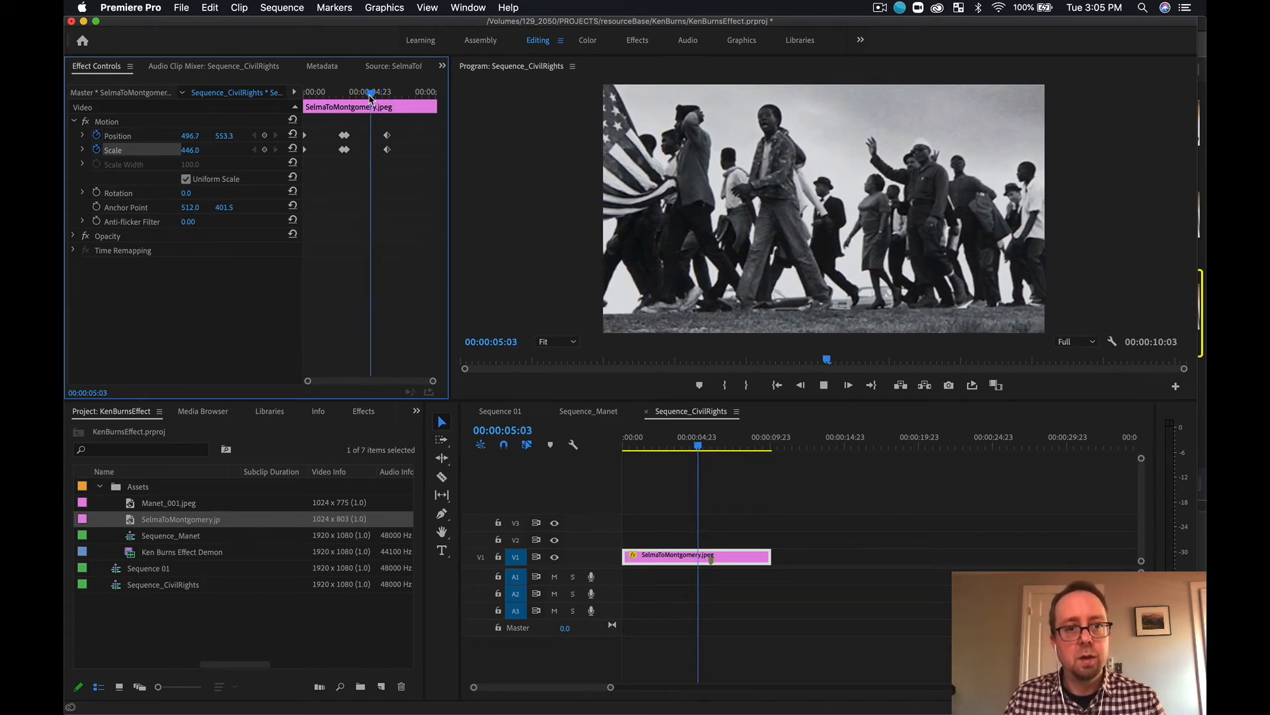
key(space)
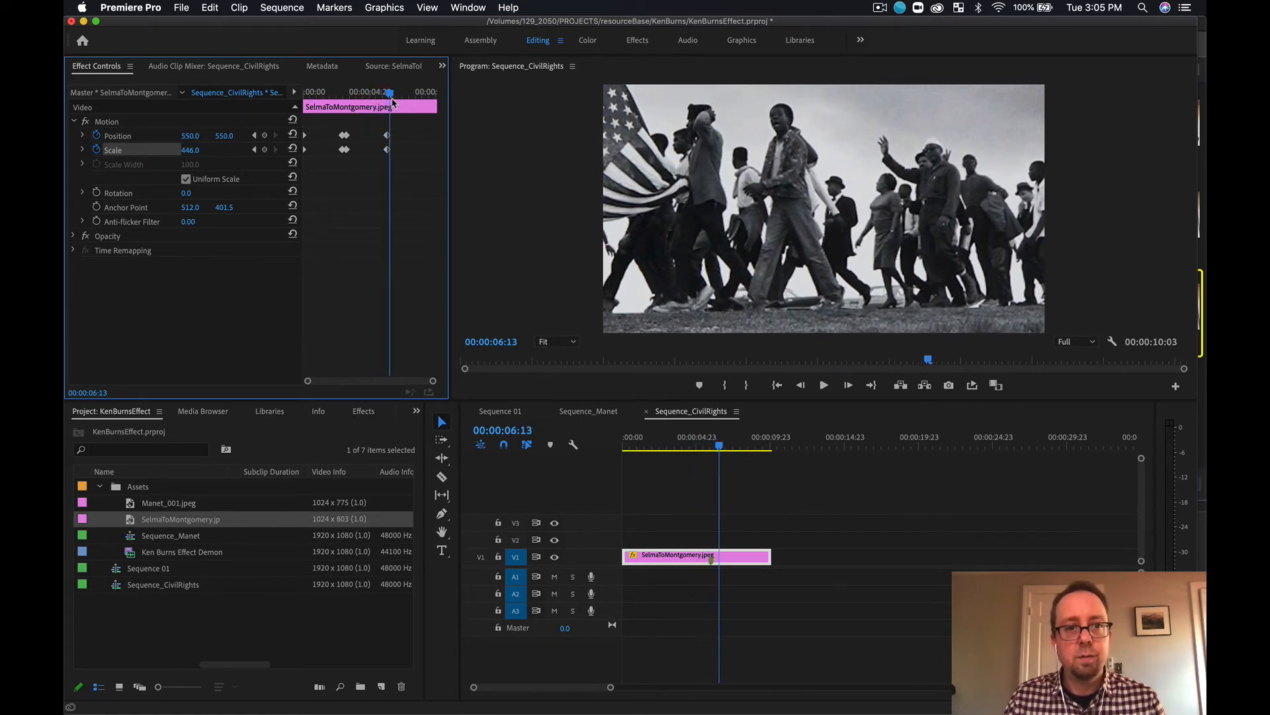
drag(390, 97, 378, 99)
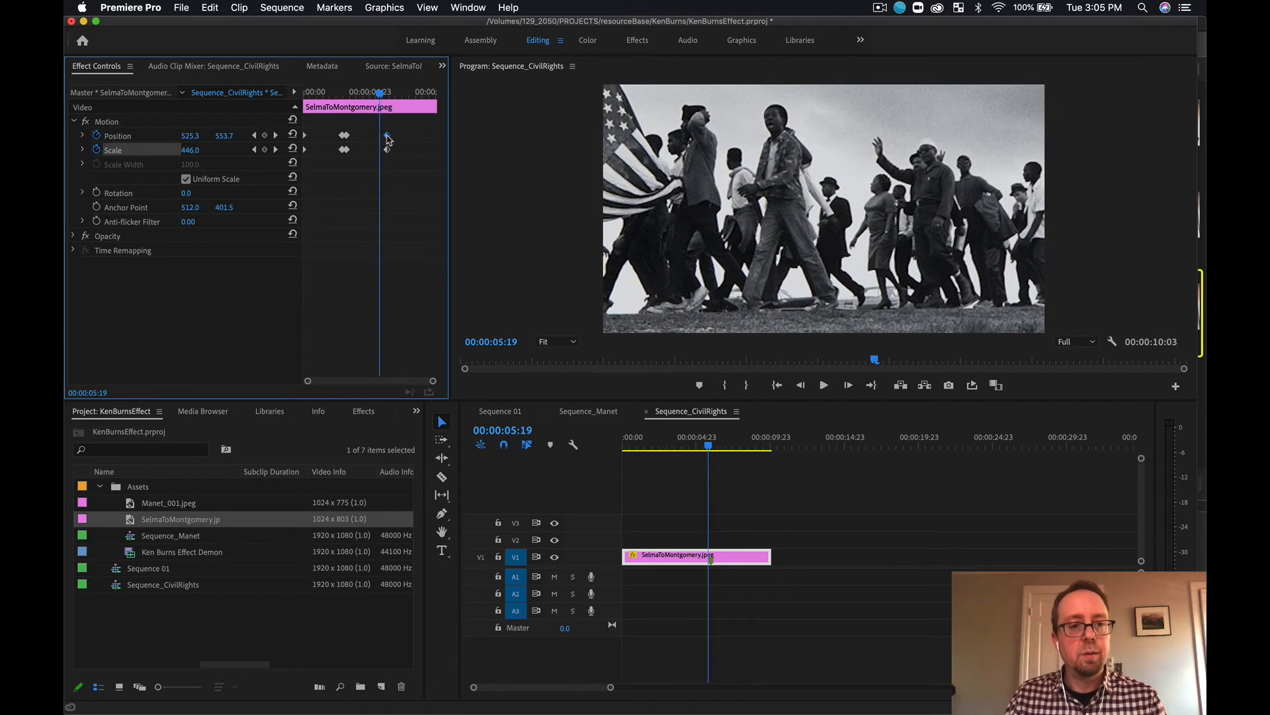
Check the interpolation options of the Position and Scale keyframes at 00:00:06:10.
right_click(387, 137)
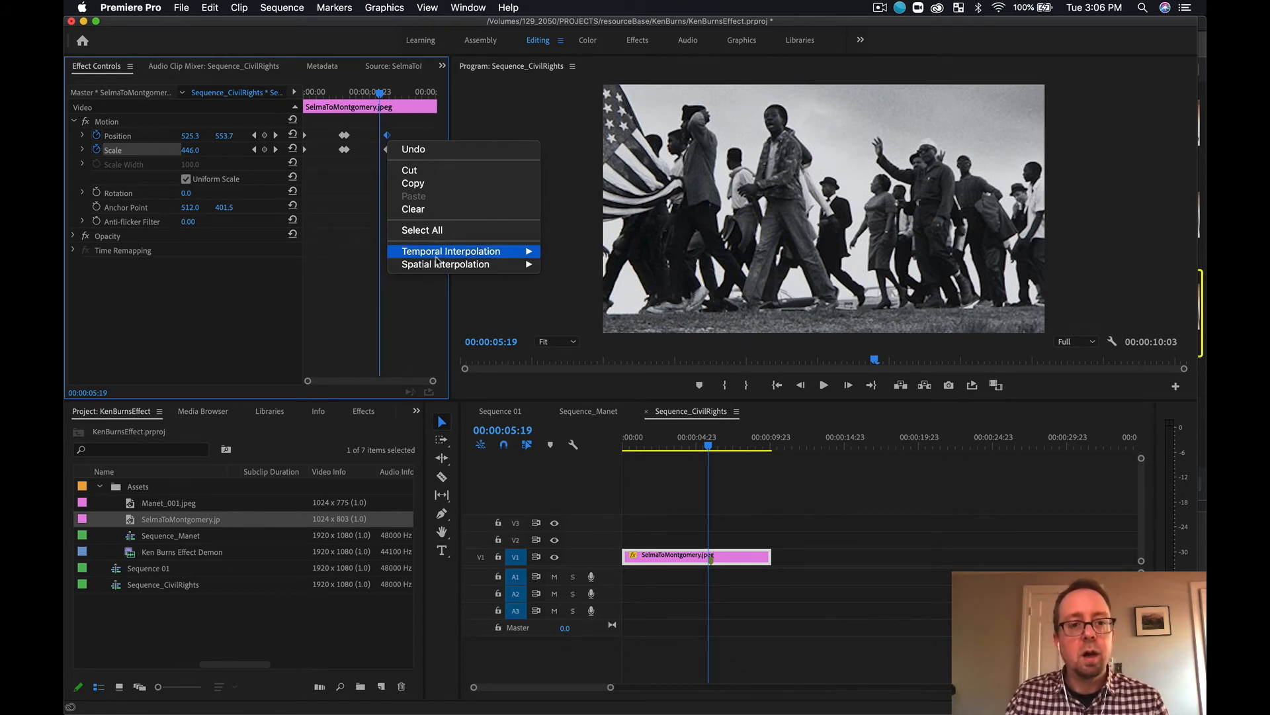
mouse_move(436, 258)
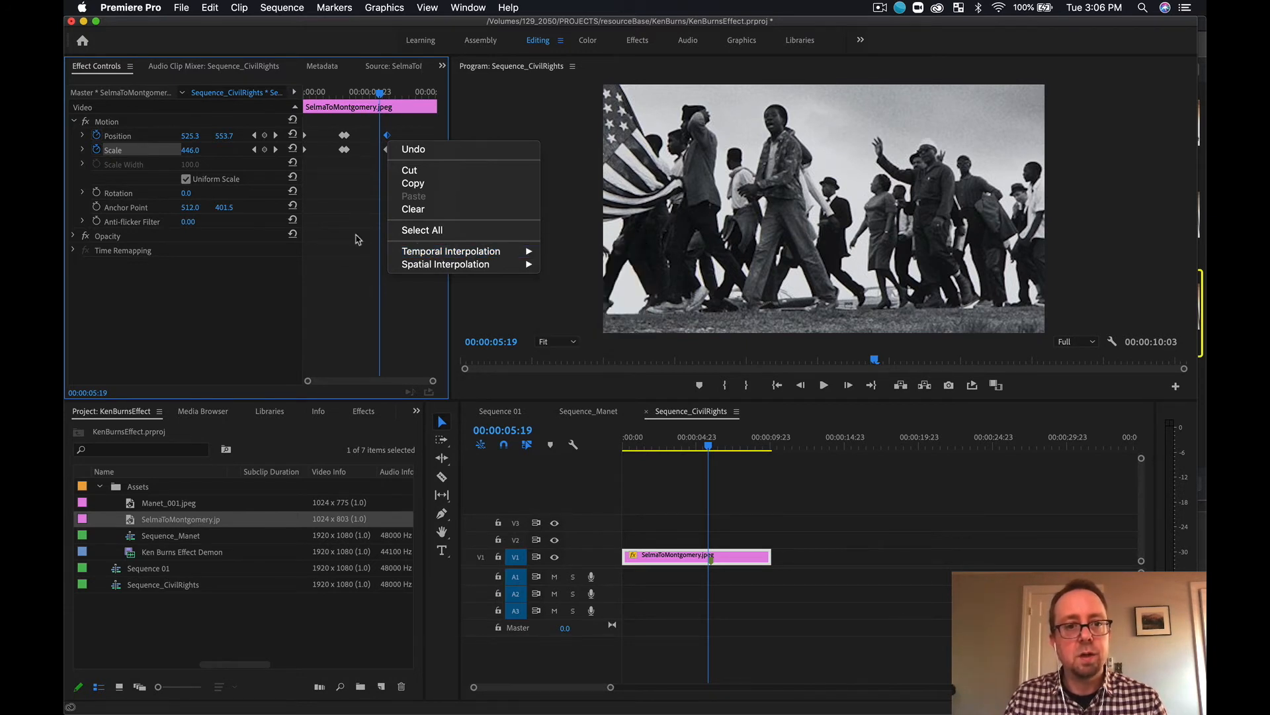
click(387, 149)
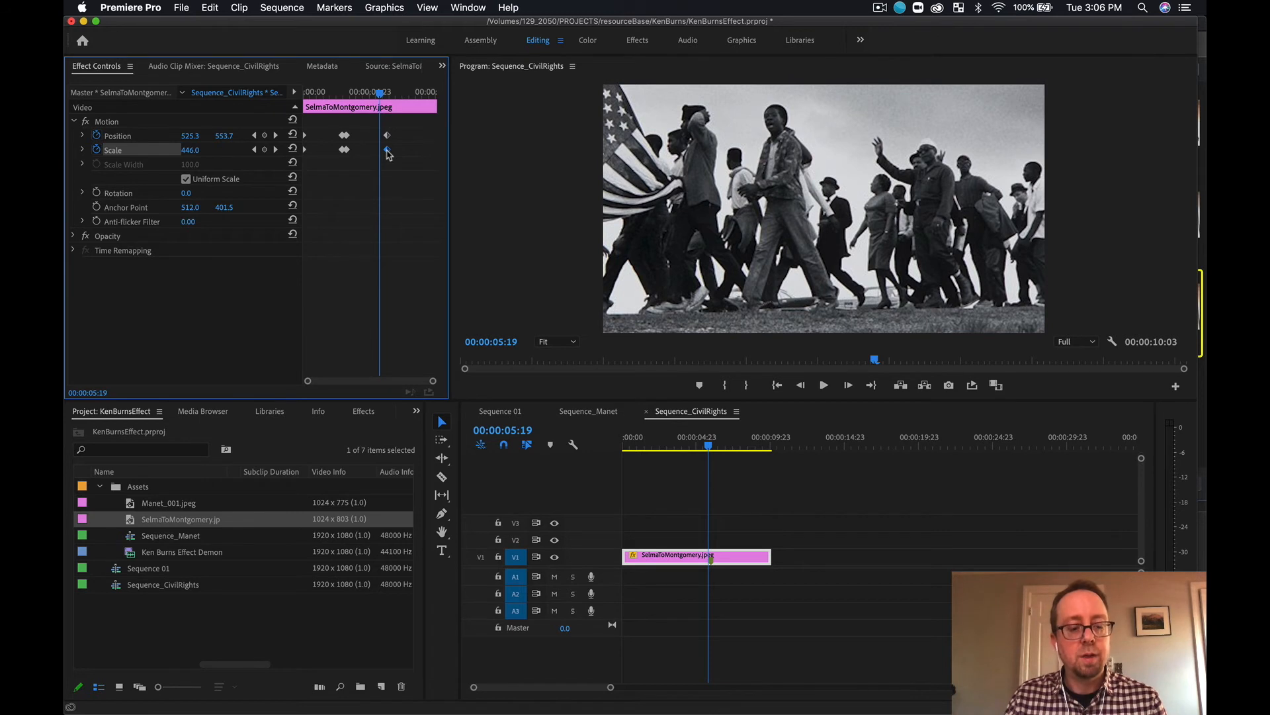
right_click(387, 150)
click(324, 245)
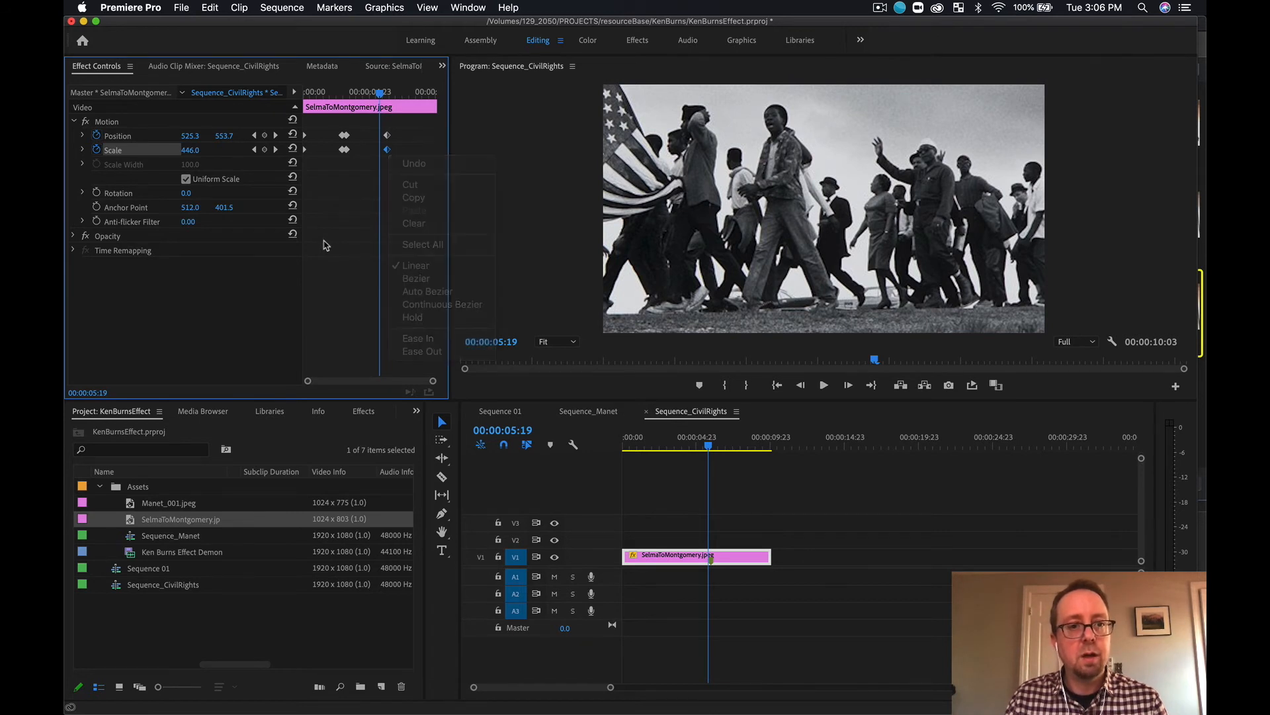
Go to the keyframes at 00:00:03:08 and check the interpolation options of their Position and Scale keyframes.
click(254, 136)
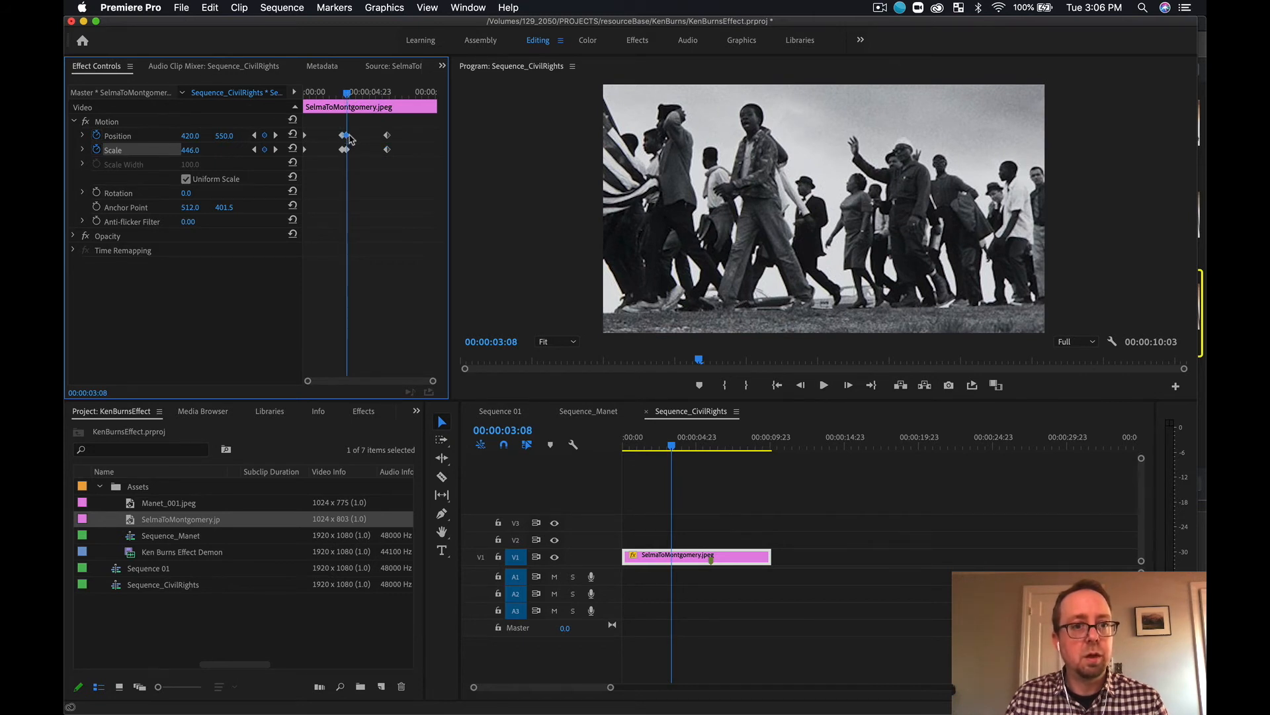
right_click(350, 137)
mouse_move(415, 252)
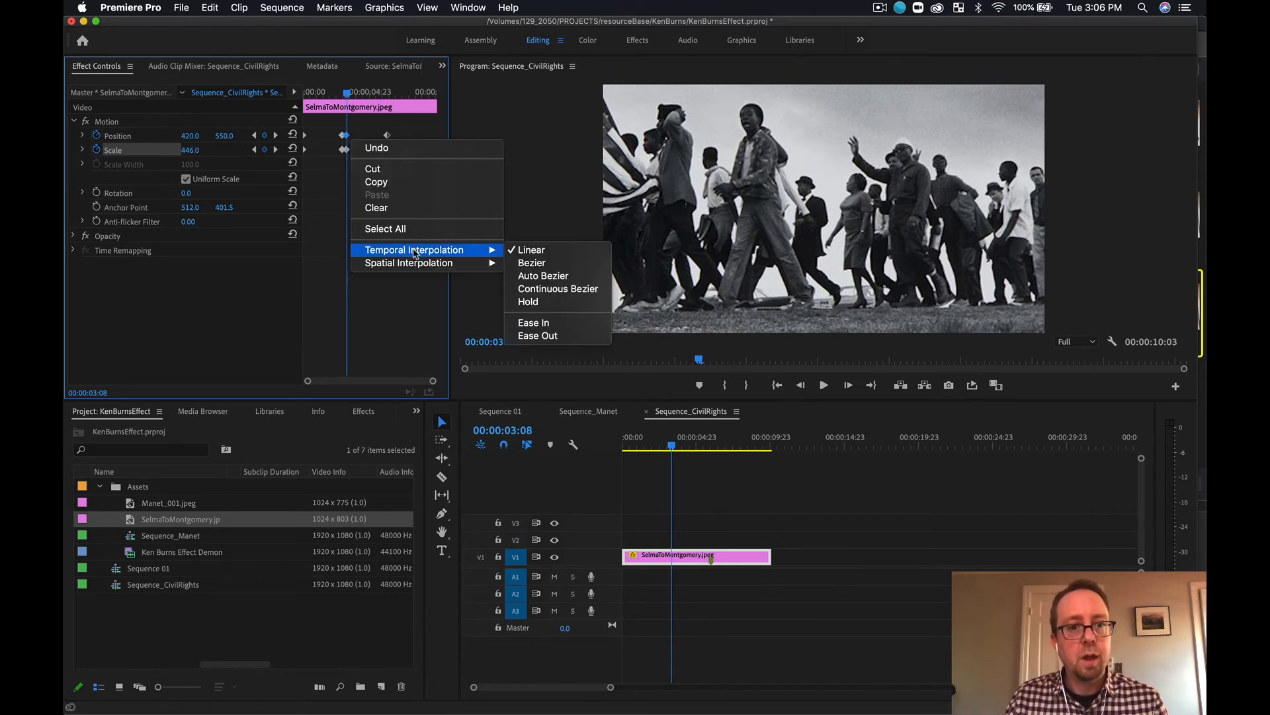
click(344, 168)
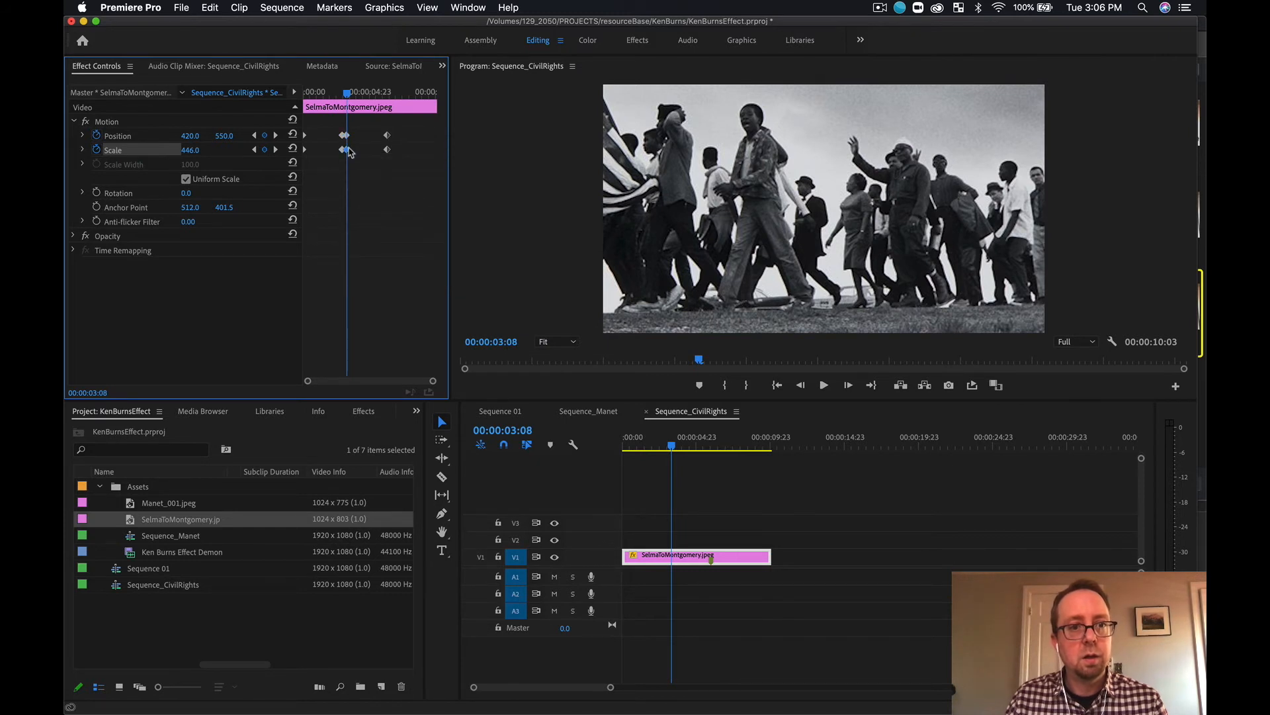
right_click(350, 150)
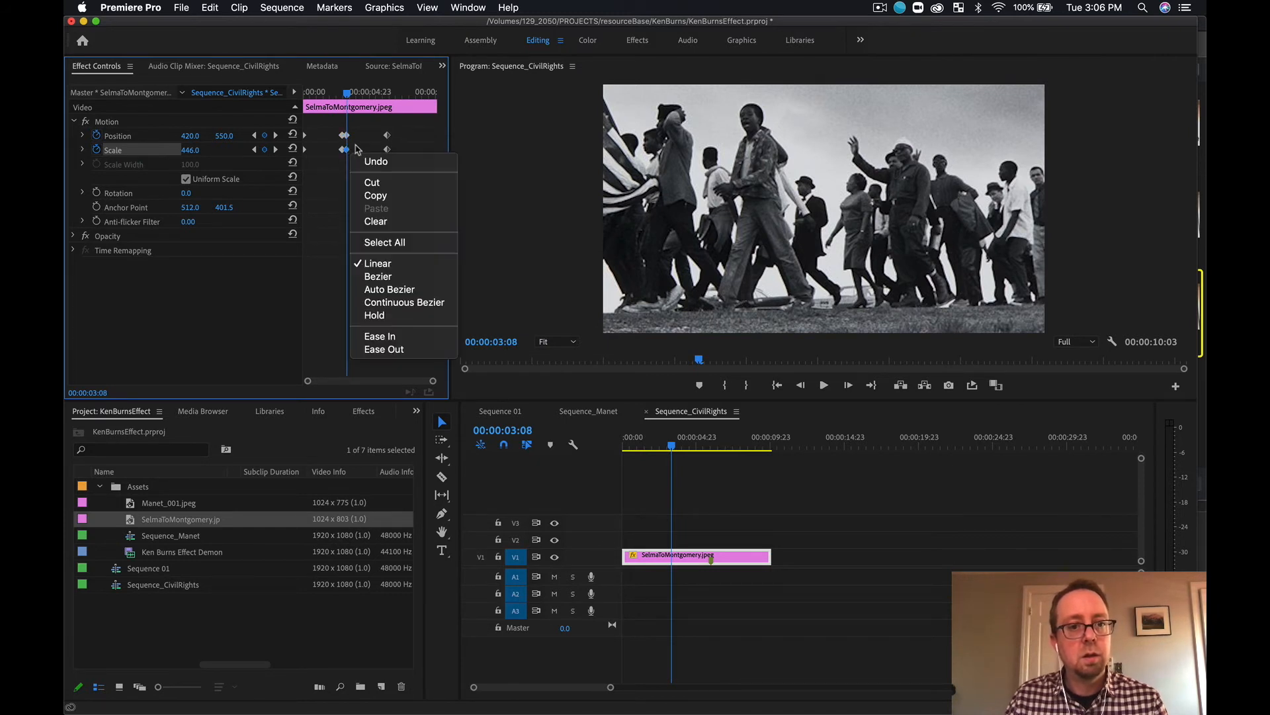
click(404, 302)
Set the spatial interpolation of the Position keyframe at 00:00:06:10 to Linear and check the matching Scale keyframe's interpolation.
drag(361, 91, 384, 96)
click(277, 136)
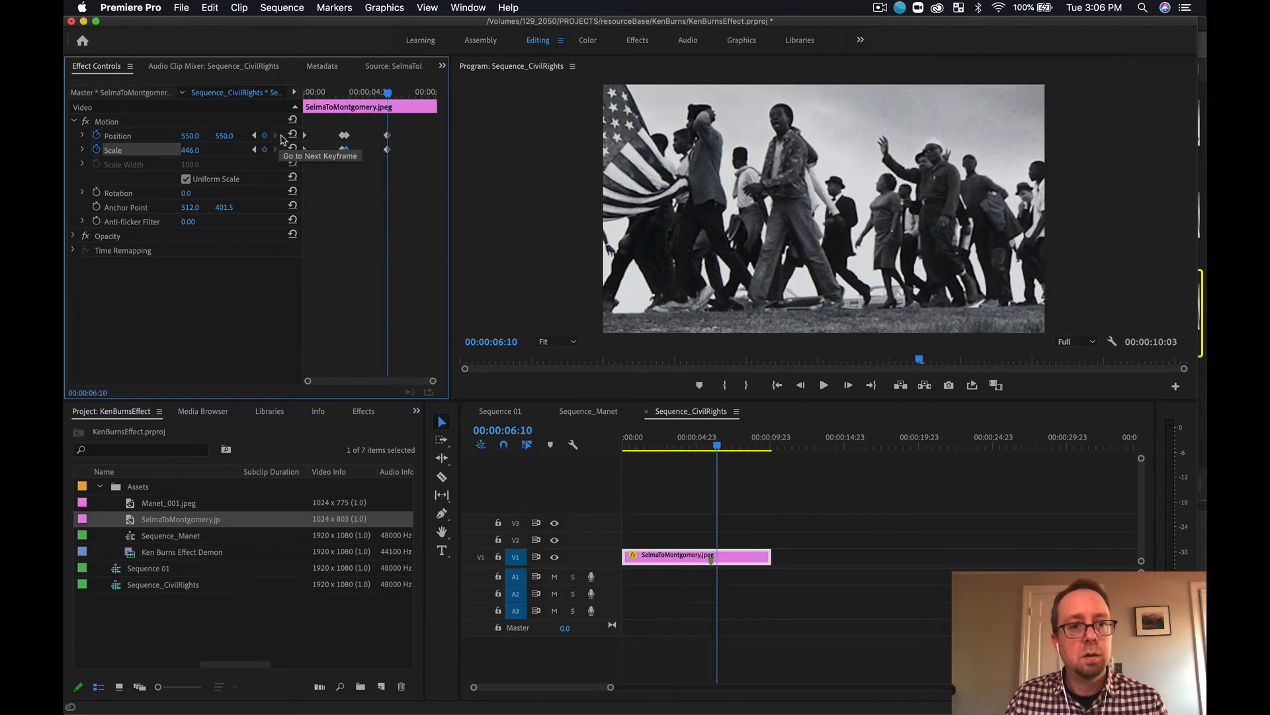
right_click(387, 138)
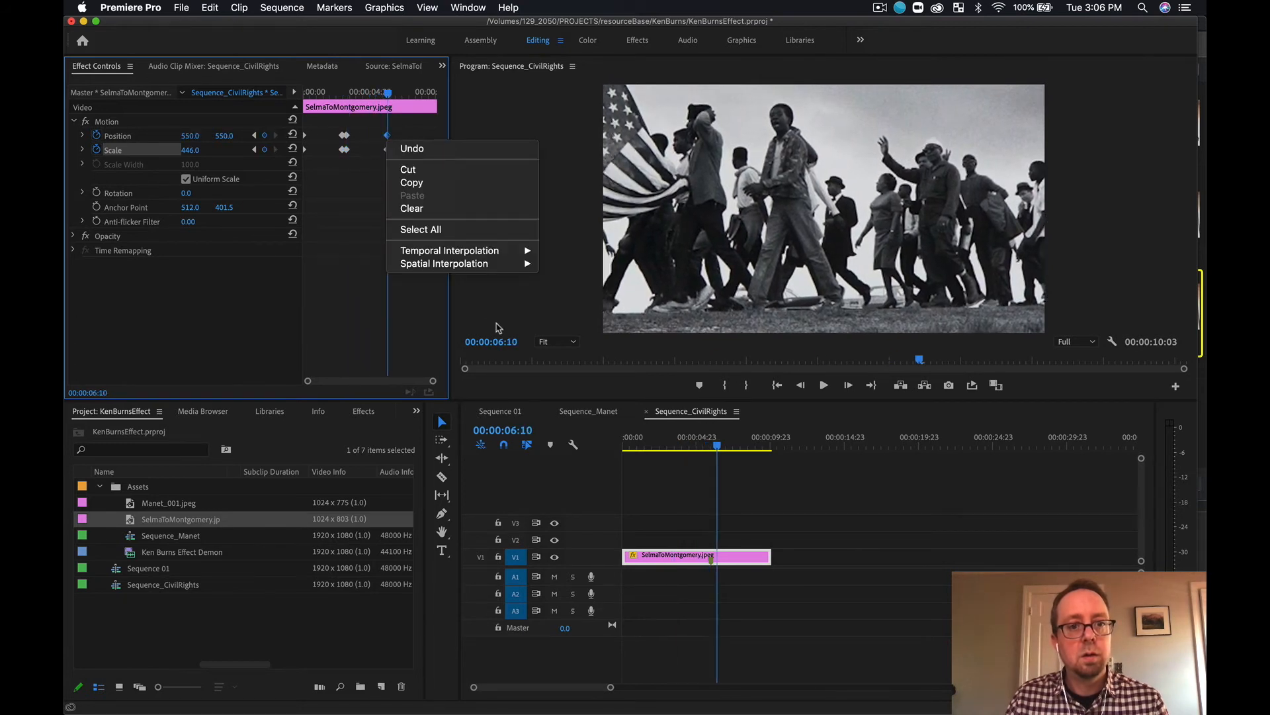
mouse_move(516, 270)
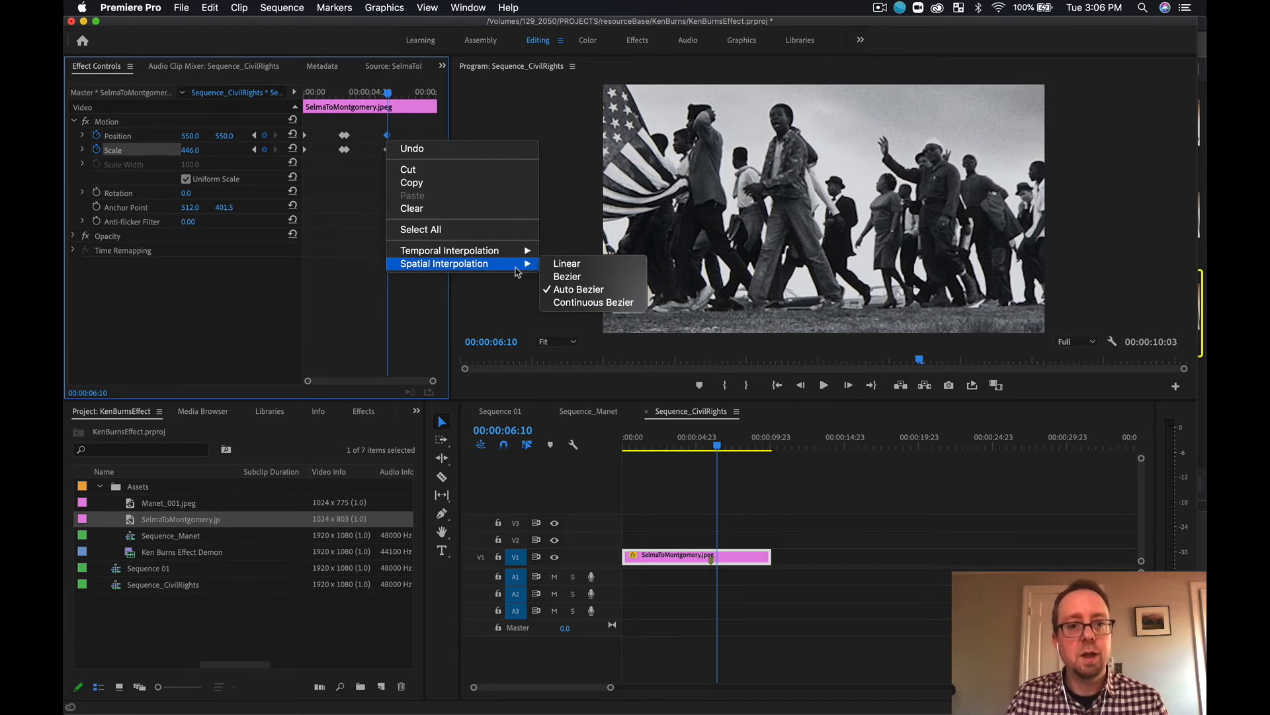
click(569, 264)
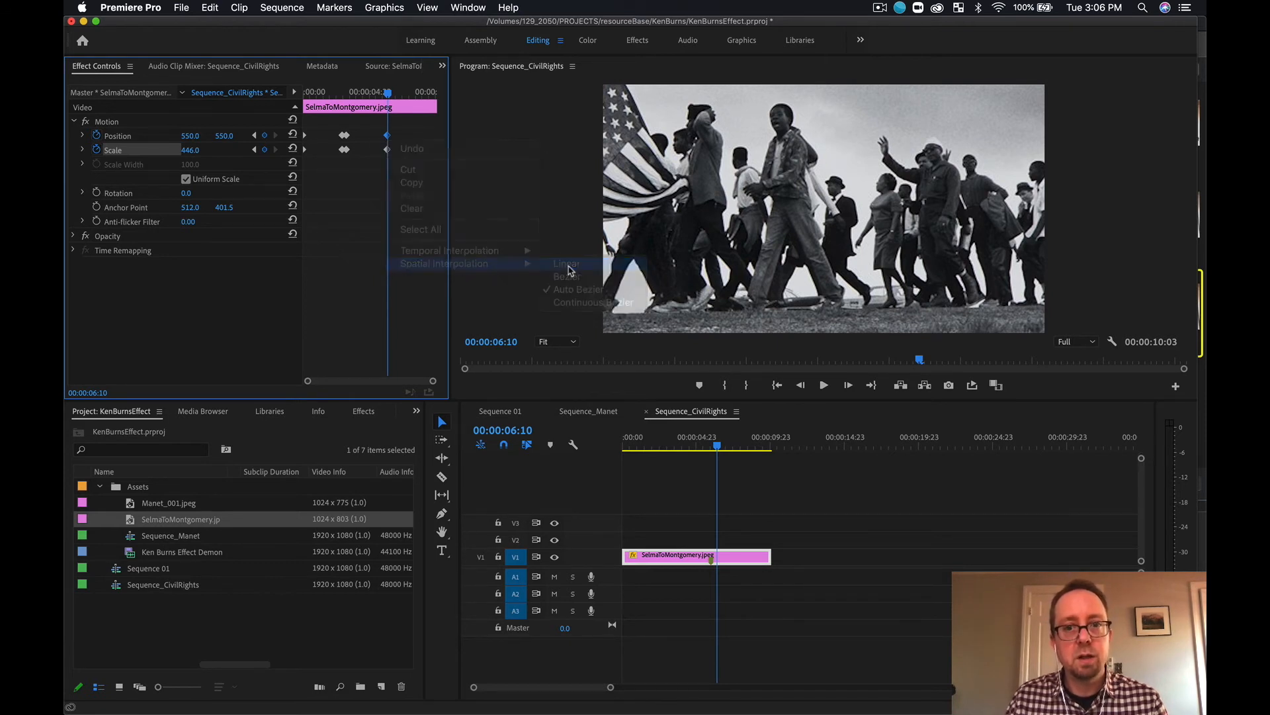
right_click(388, 151)
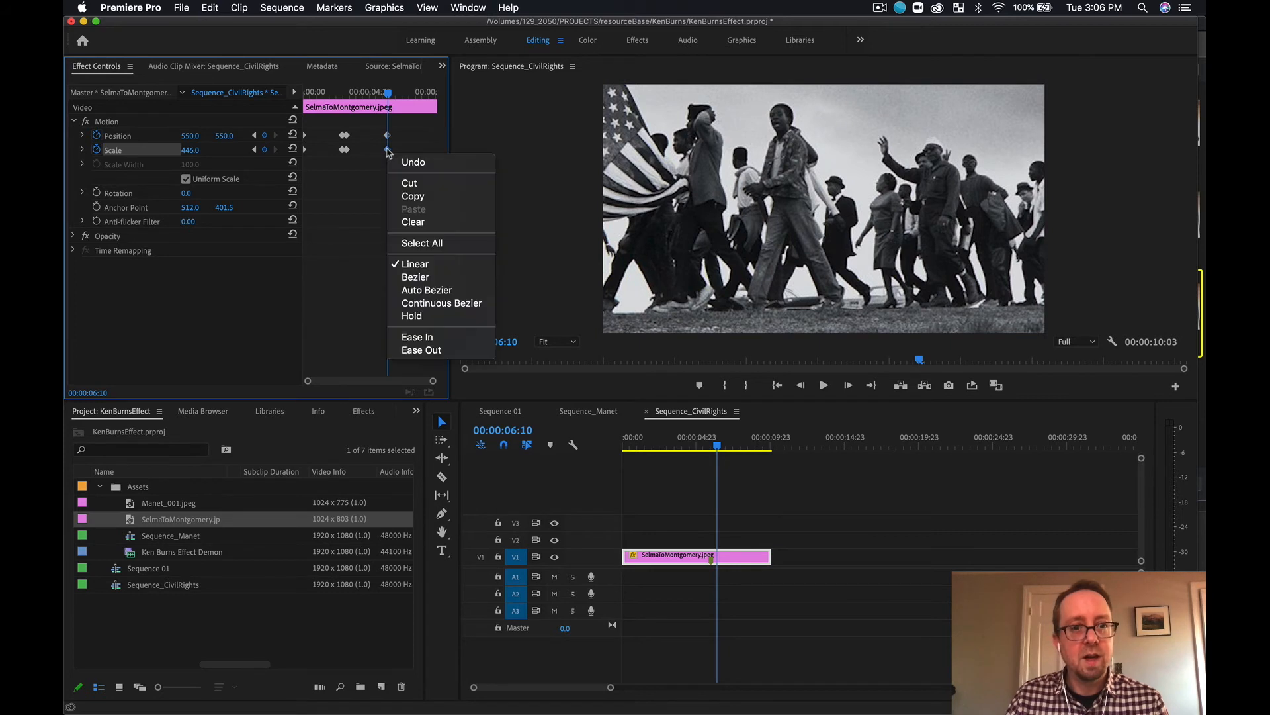
click(349, 242)
Set the spatial interpolation of the Position keyframe at 00:00:03:08 to Linear.
drag(388, 93, 354, 95)
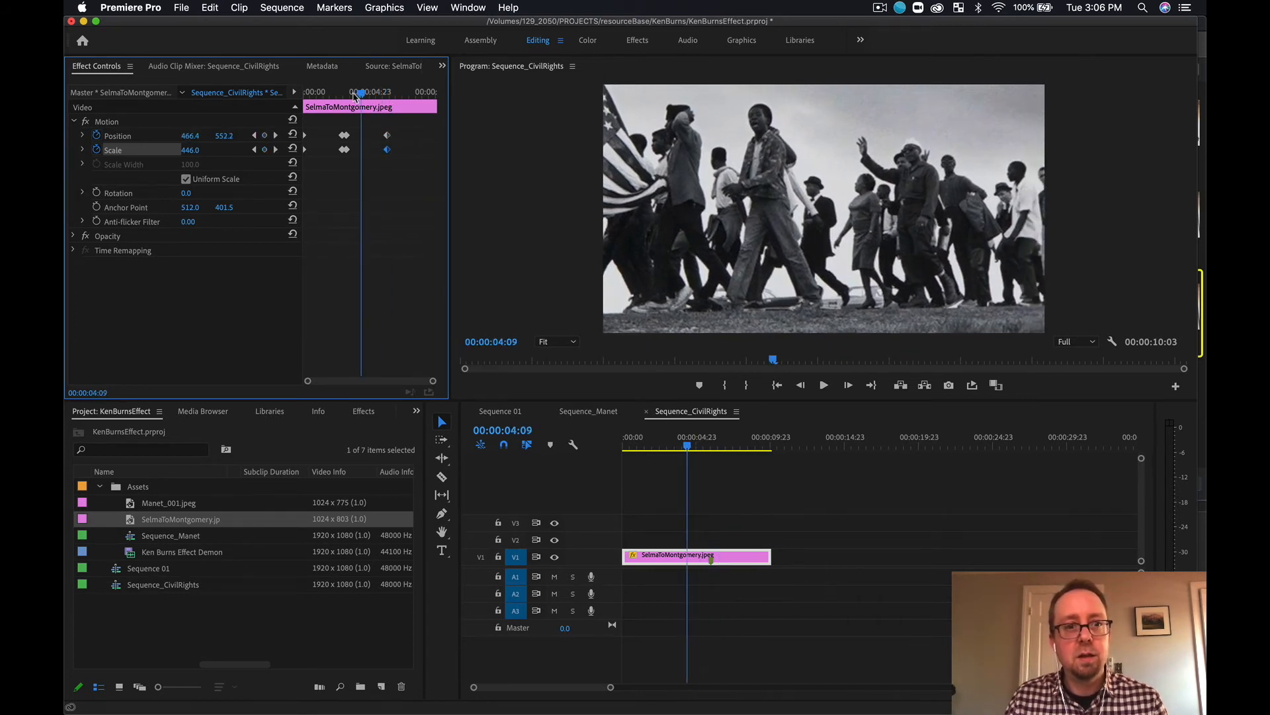
right_click(348, 138)
key(Escape)
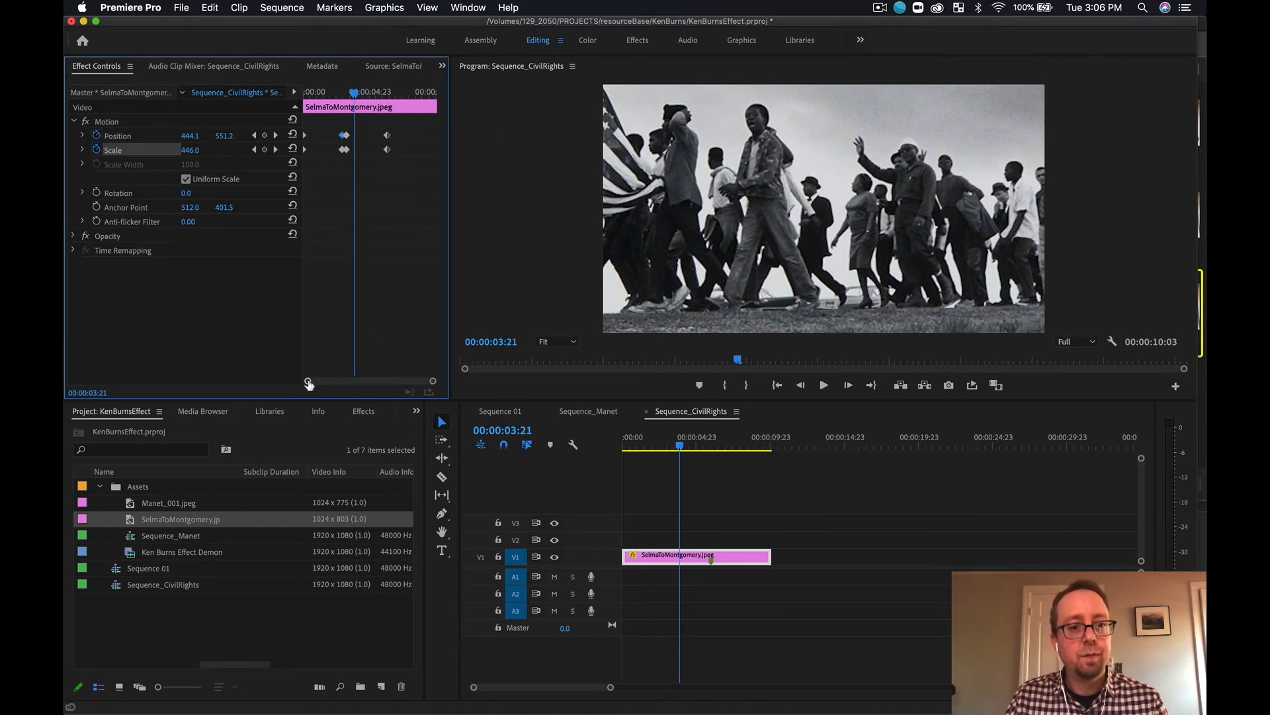
drag(307, 380, 323, 382)
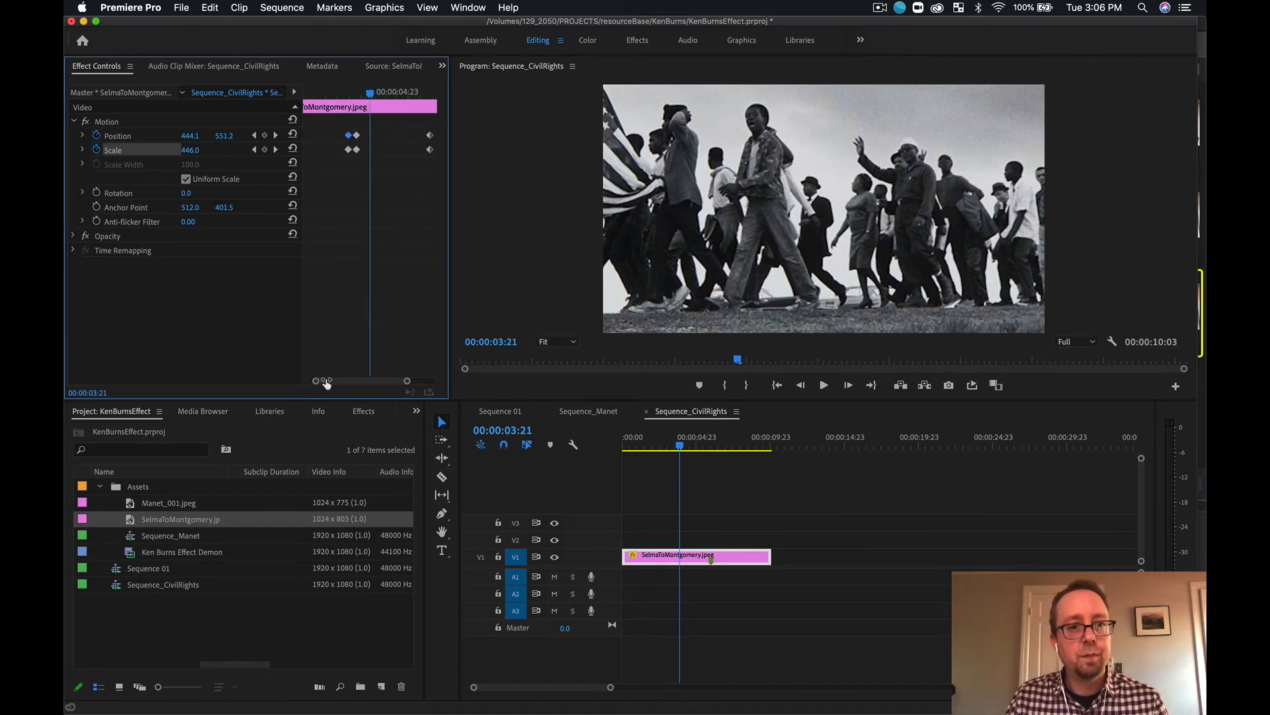
right_click(356, 136)
mouse_move(448, 265)
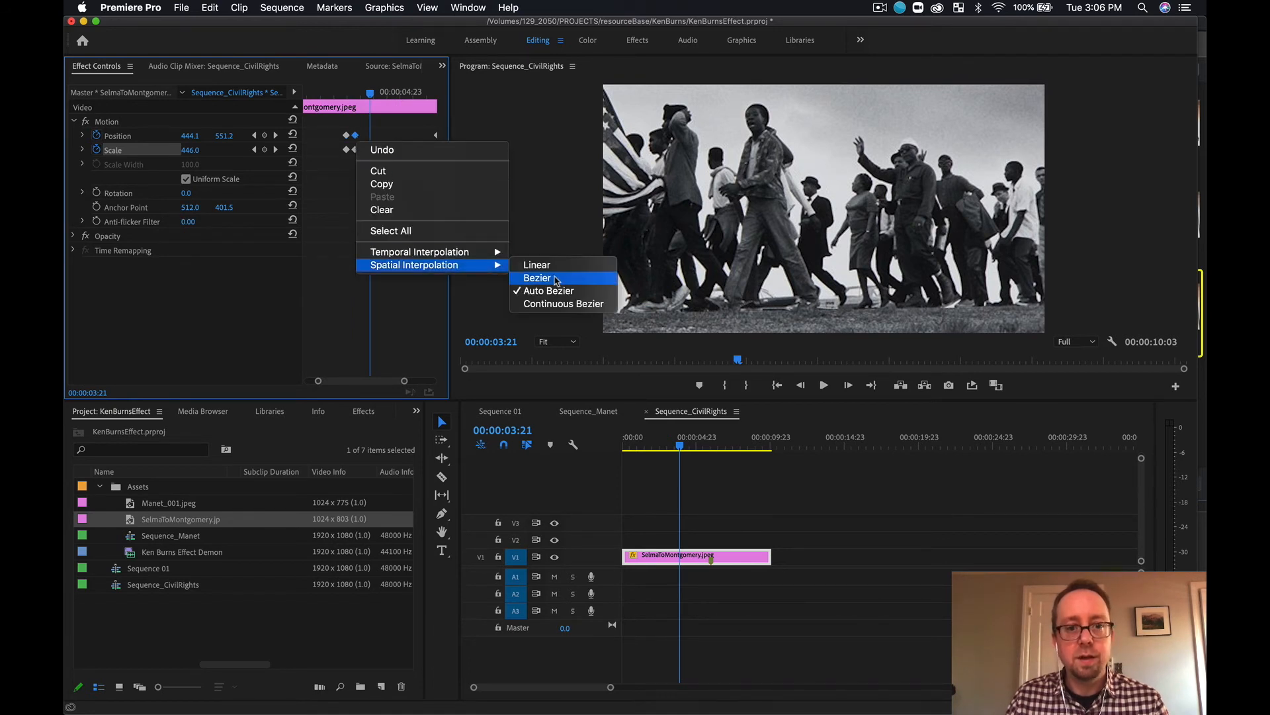
click(535, 269)
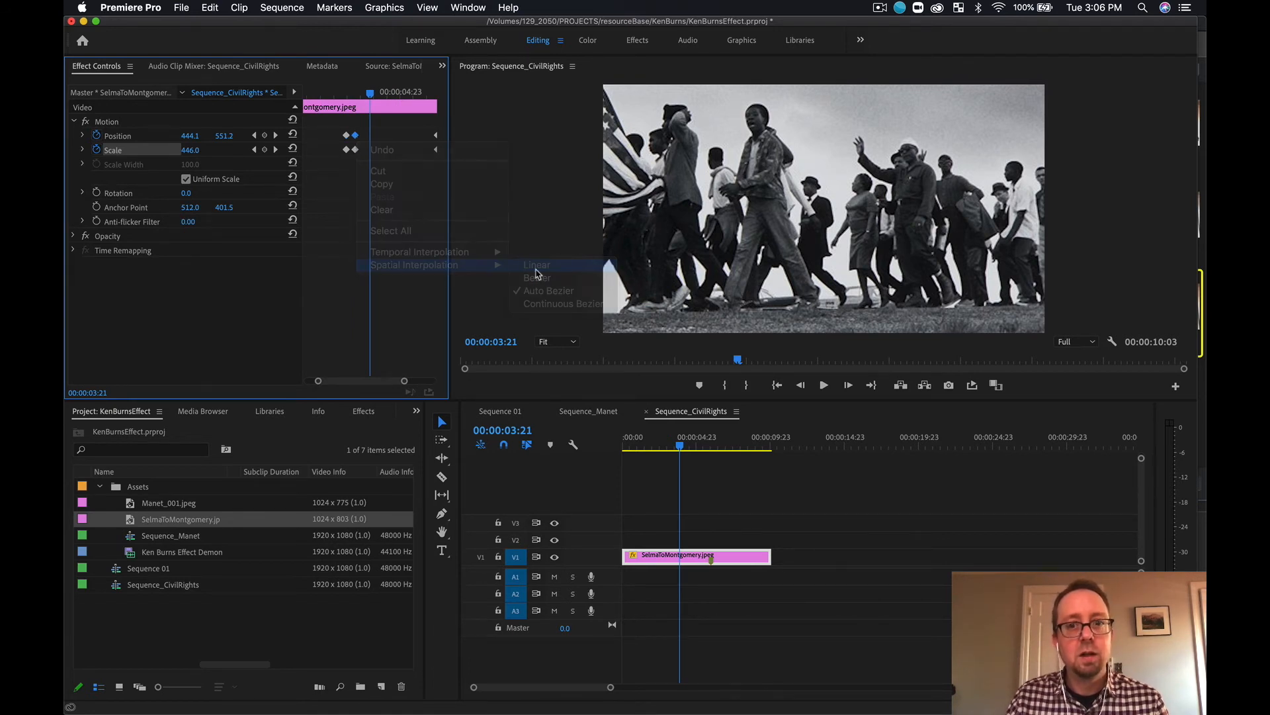
Return to the sequence start and play the whole slow, fast and slow pan animation past the last keyframes.
drag(373, 95, 307, 101)
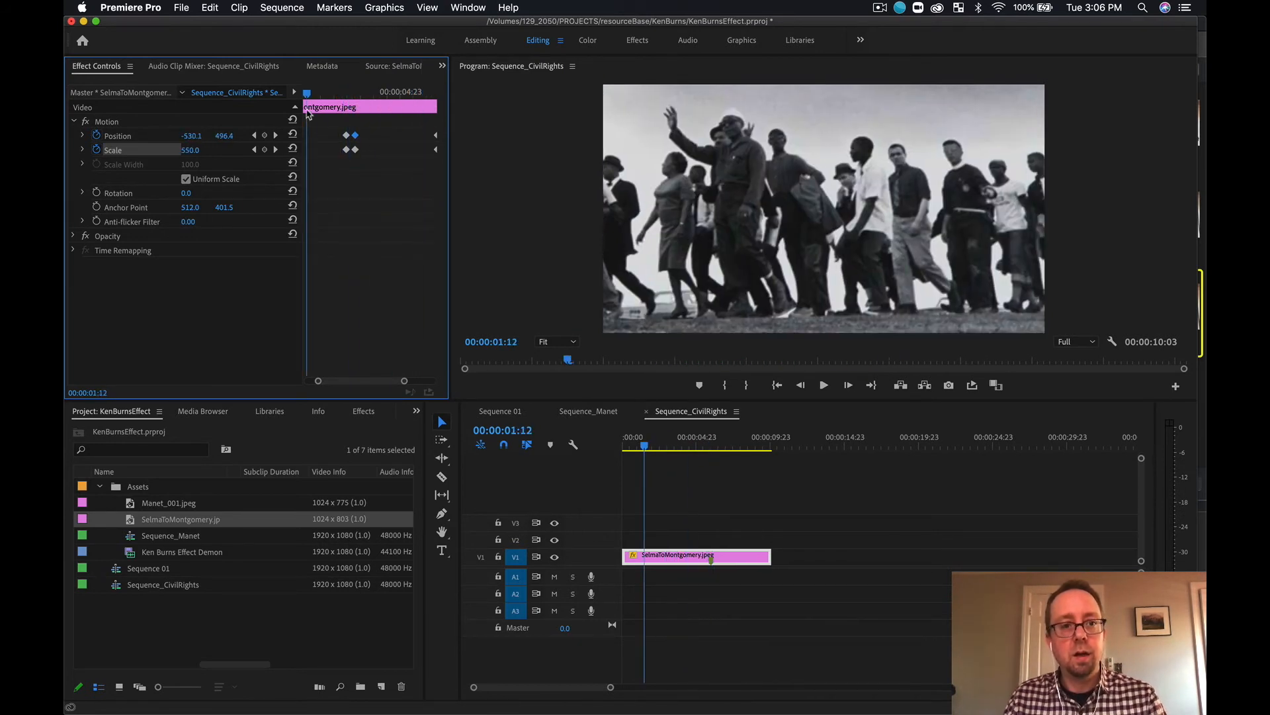
drag(317, 385, 332, 386)
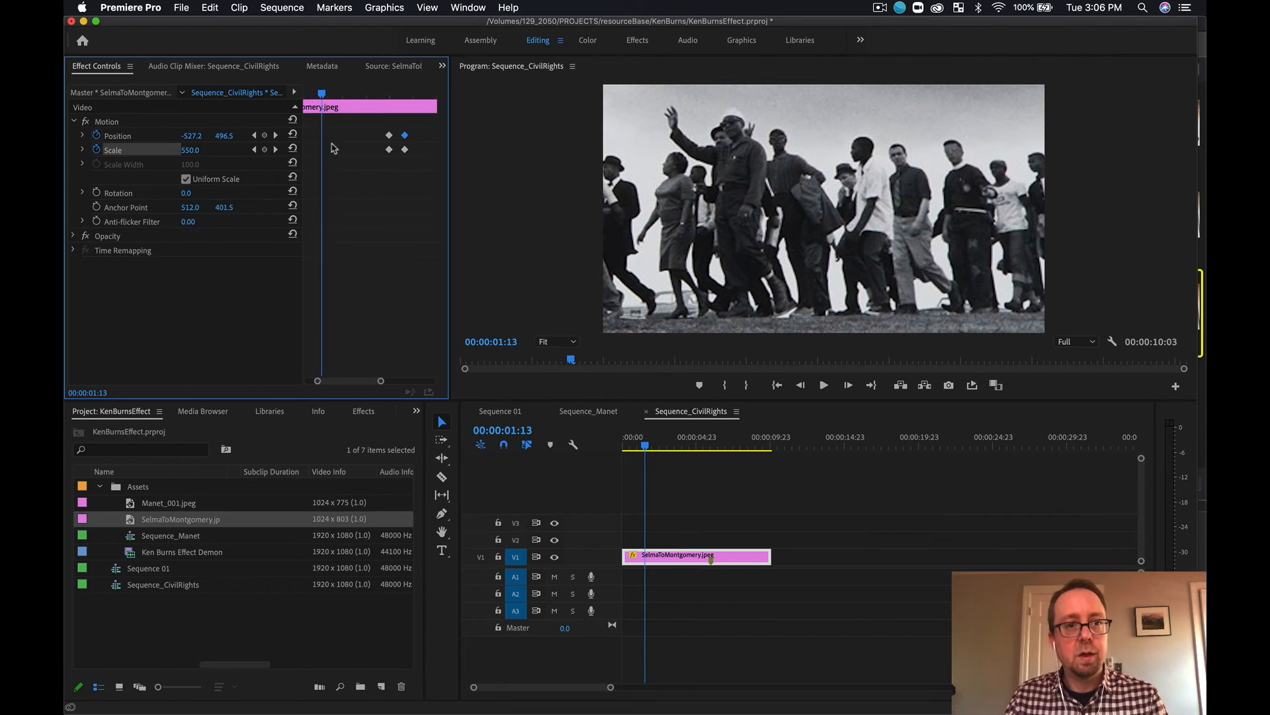
drag(319, 91, 217, 101)
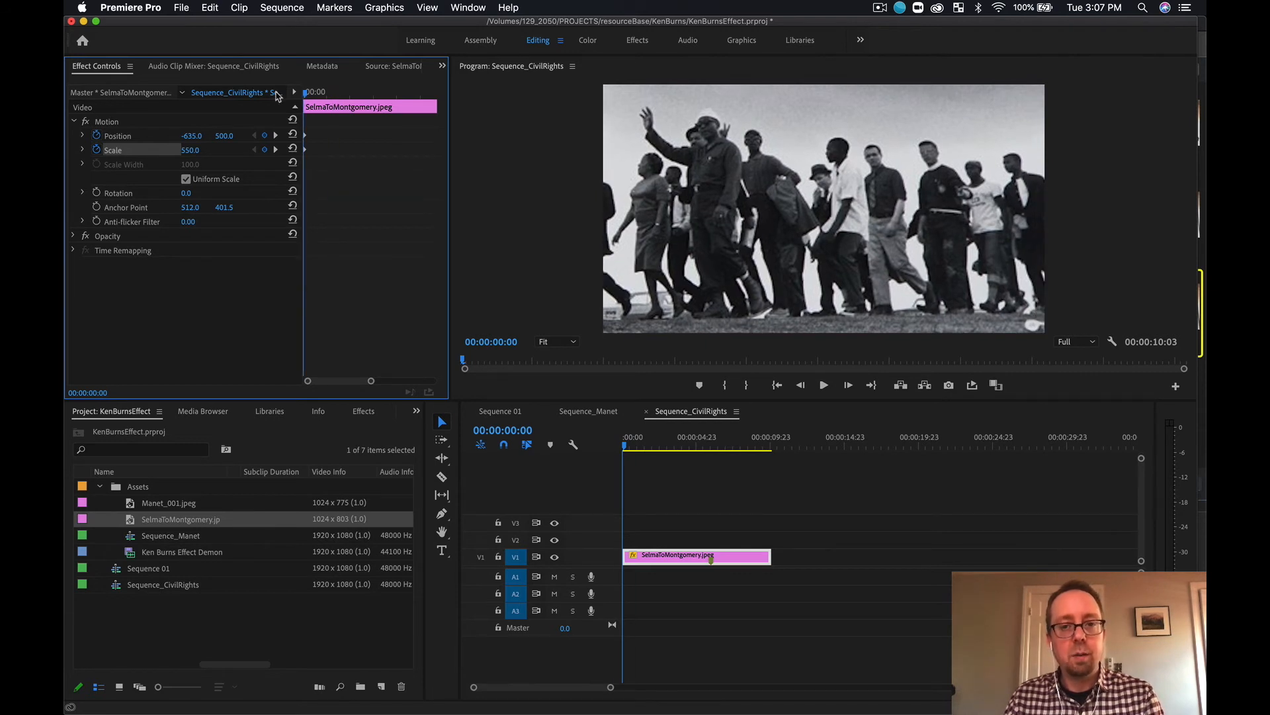
key(space)
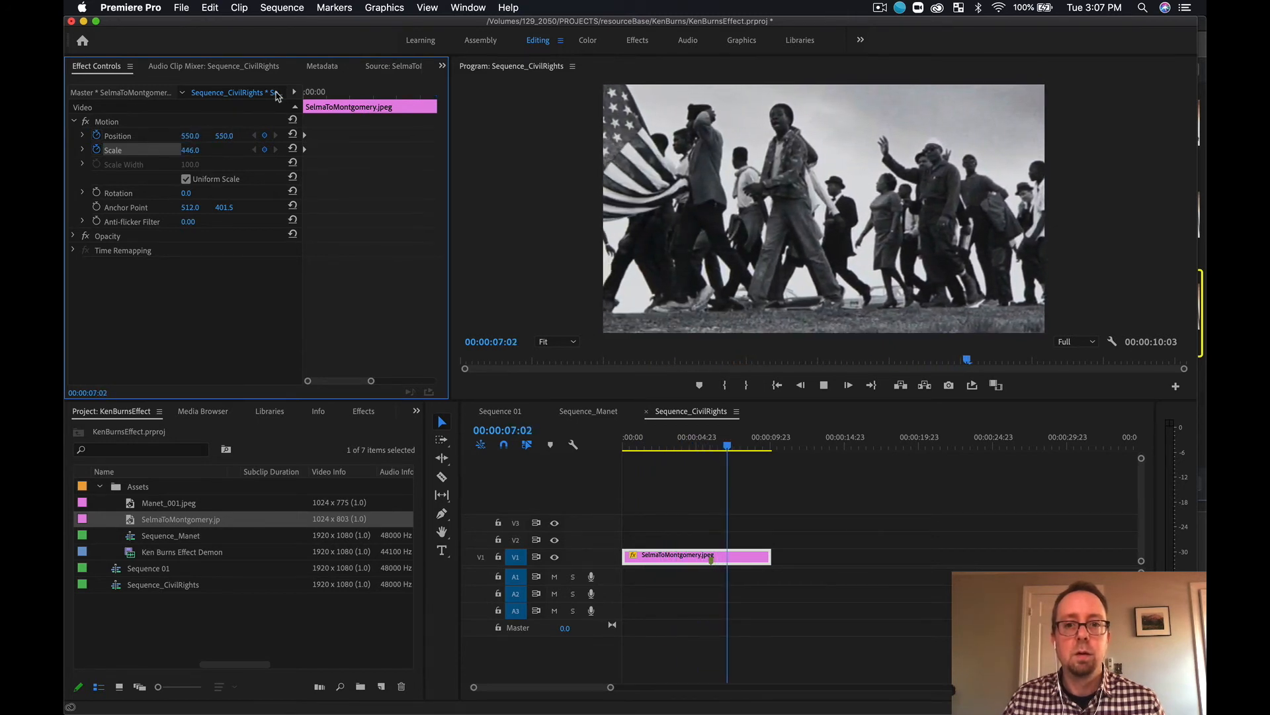
key(space)
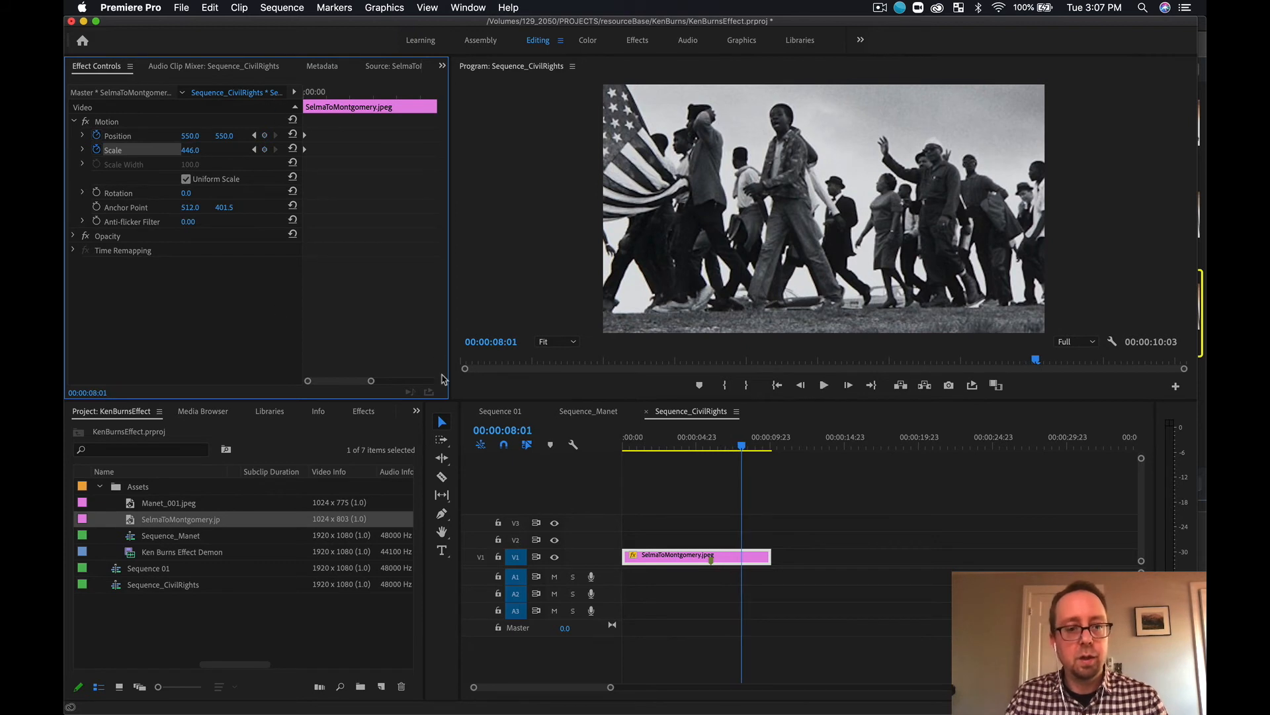
Add a Position keyframe at 00:00:07:05, after the 00:00:06:10 keyframes, with the values 926, 741.
click(255, 136)
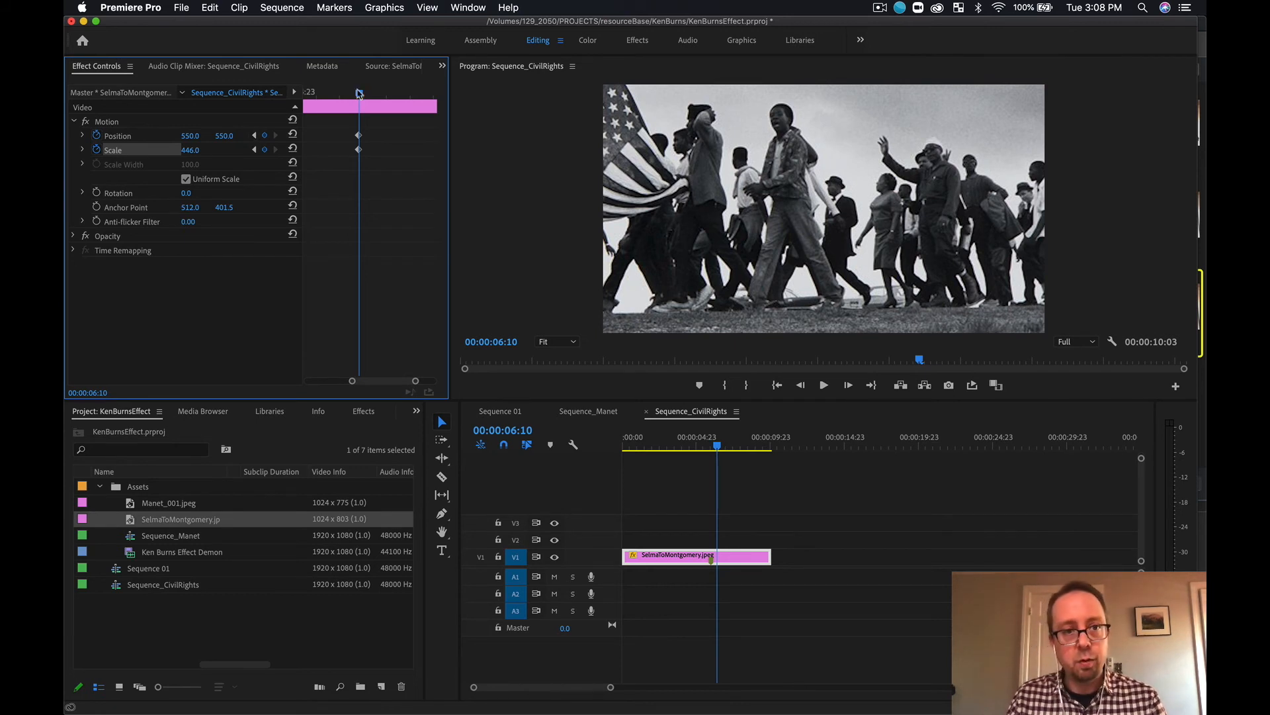
drag(361, 94, 376, 97)
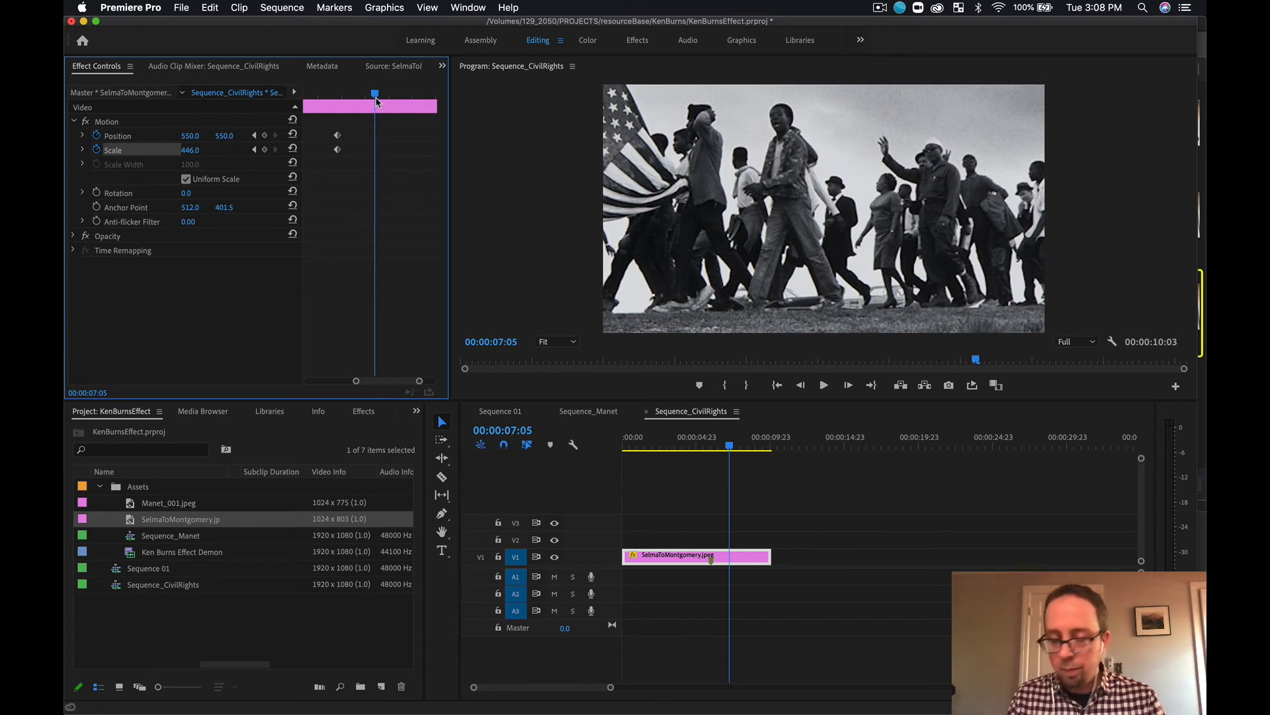
click(193, 135)
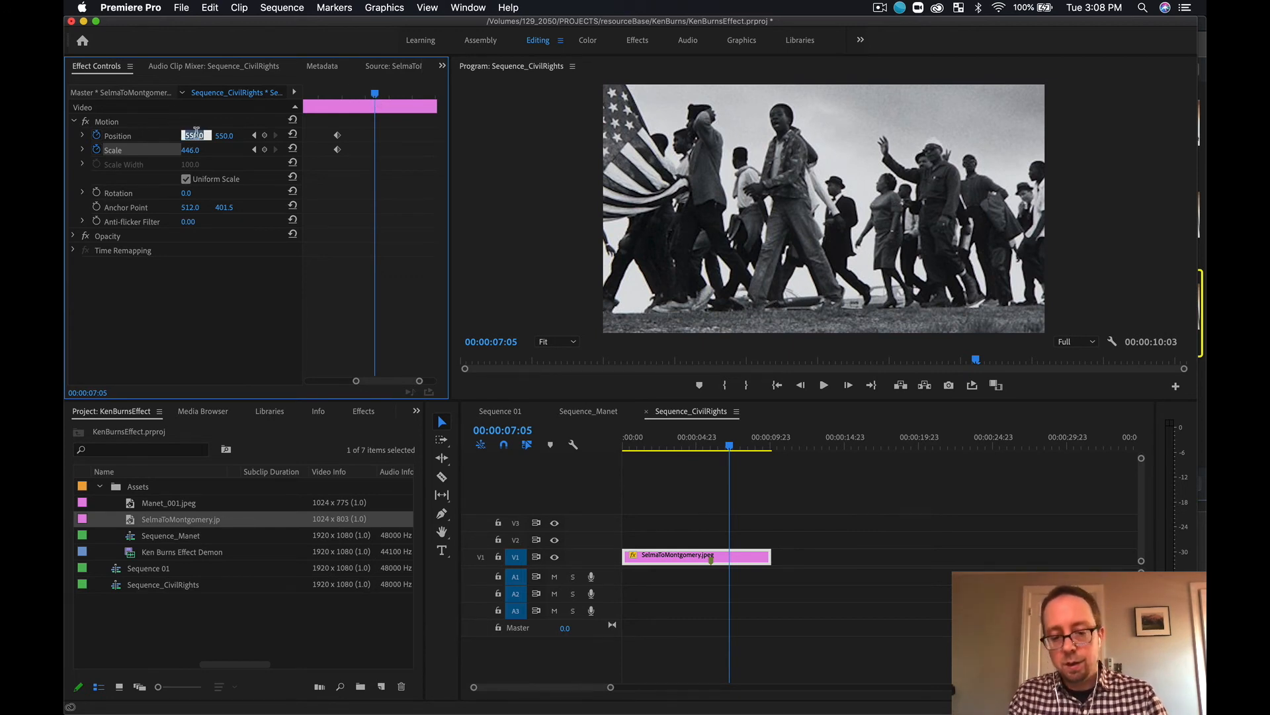
text(624)
key(Return)
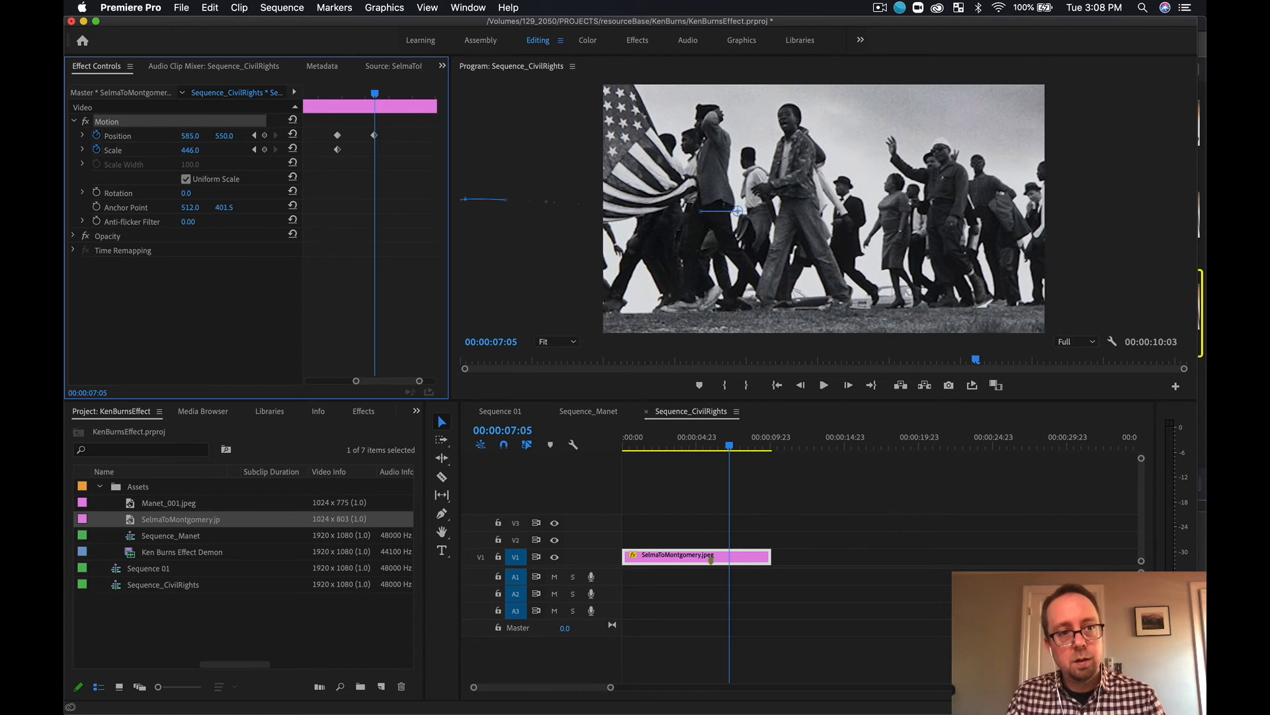
drag(192, 136, 392, 136)
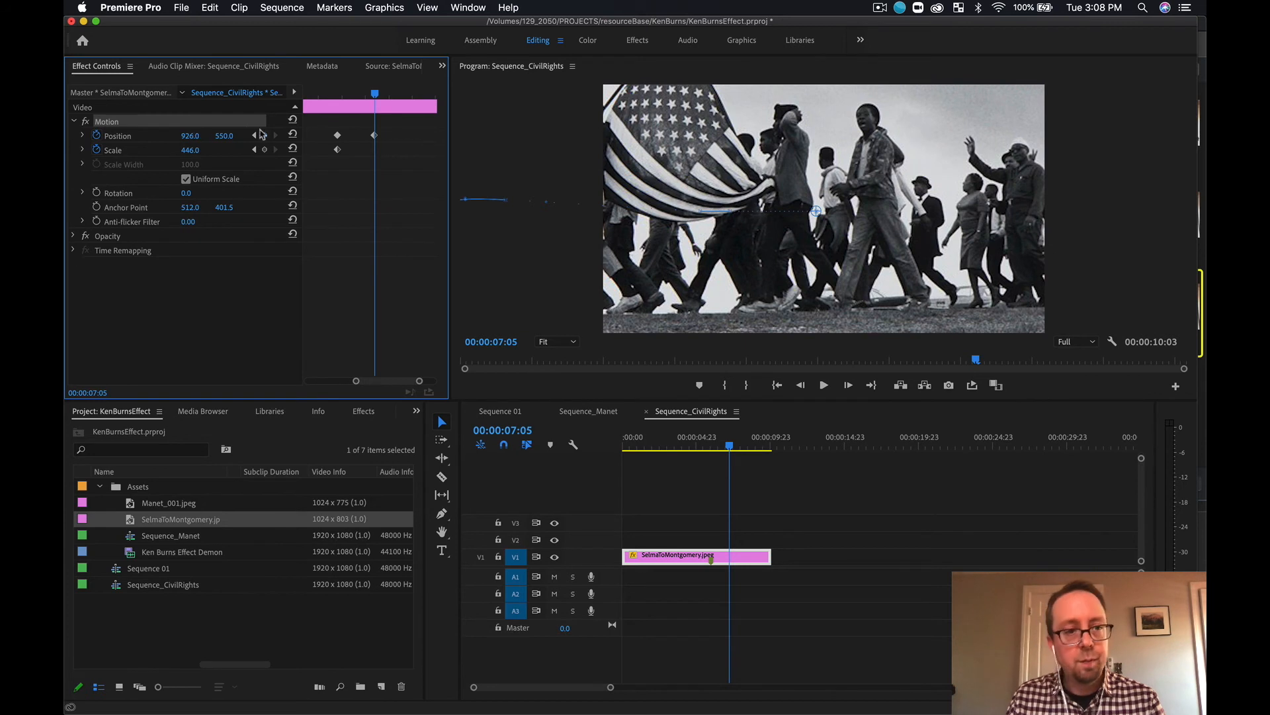
drag(219, 137, 350, 138)
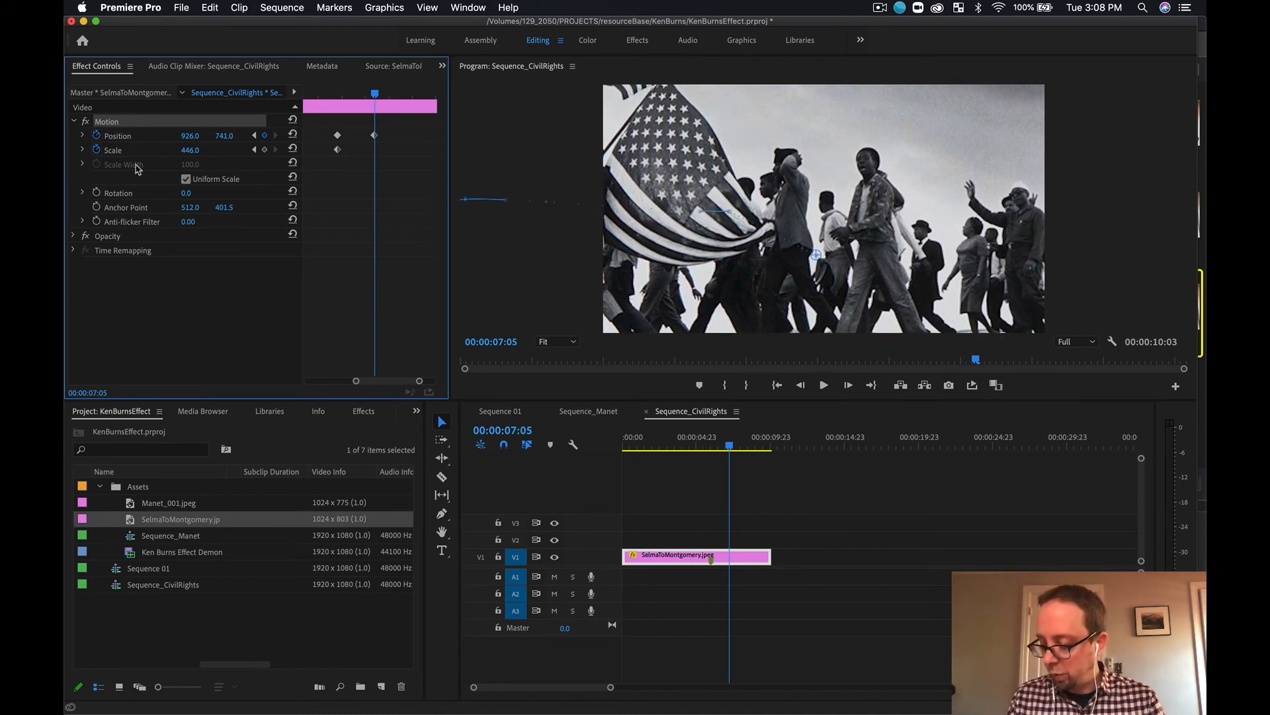
Set the image's Scale to 240 at 00:00:07:05.
click(199, 149)
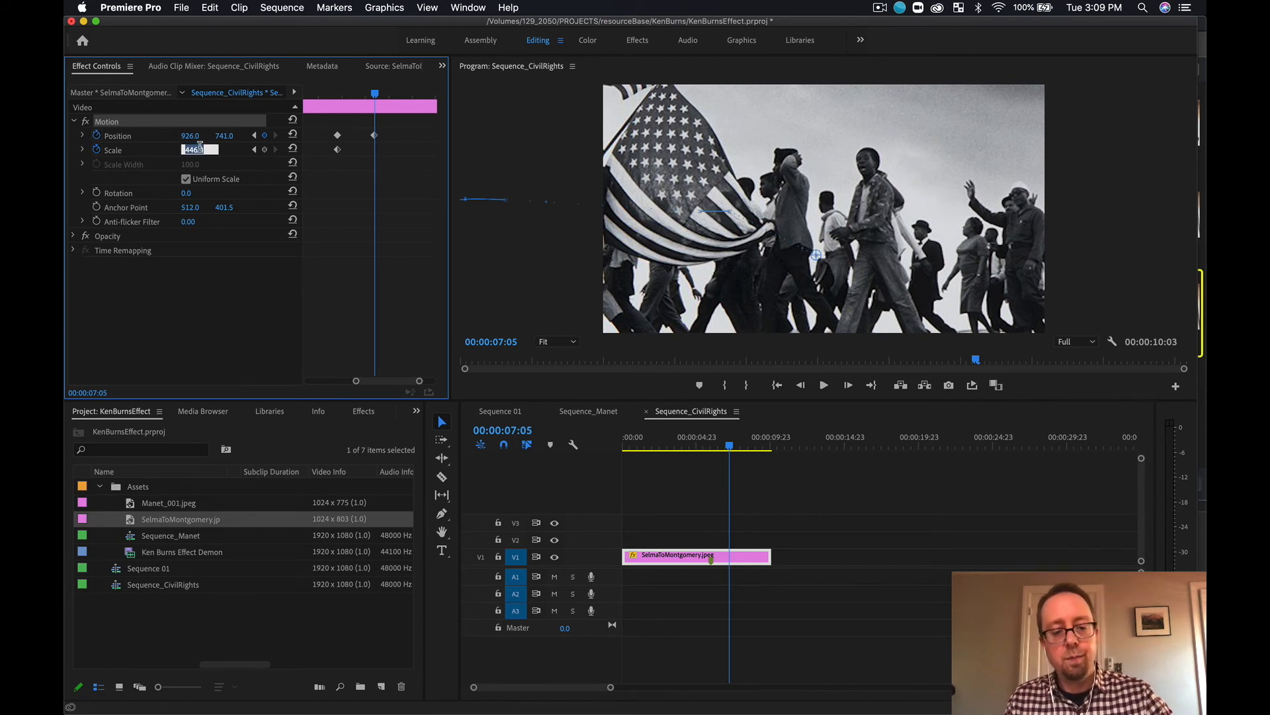
text(24)
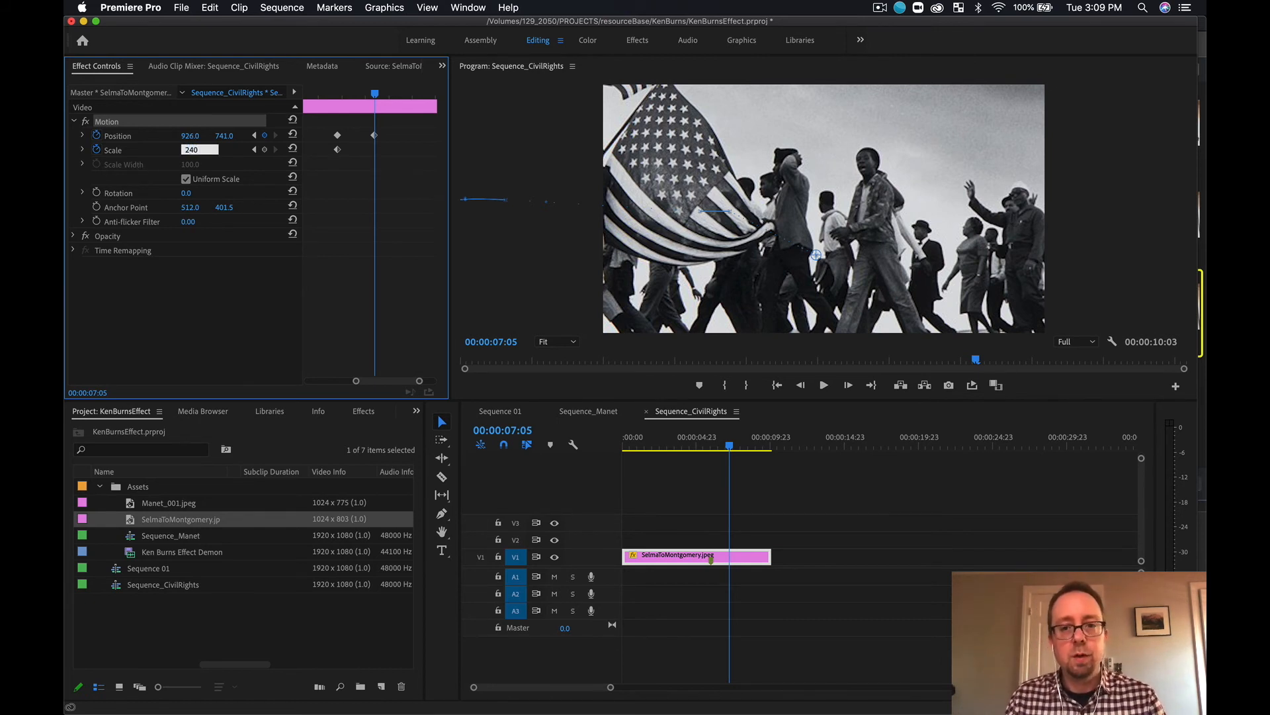
text(0)
key(Return)
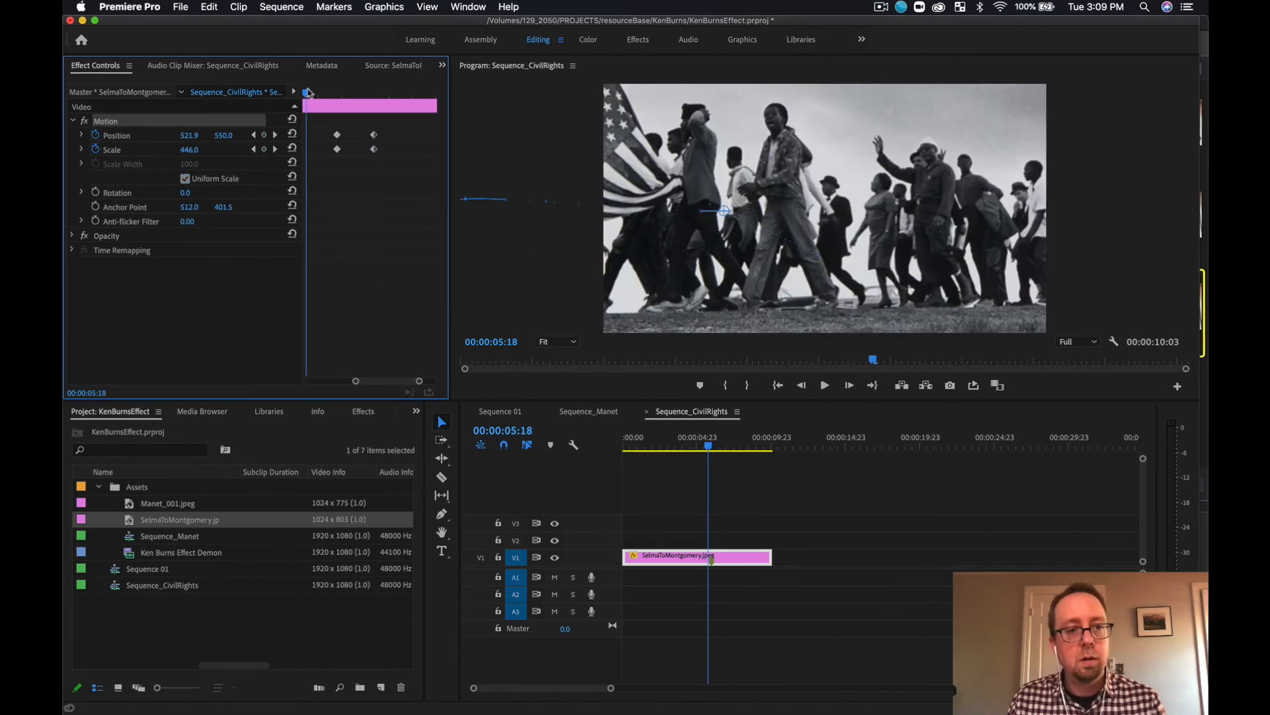
Return to the sequence start and play the whole animation through to the end.
drag(317, 93, 249, 193)
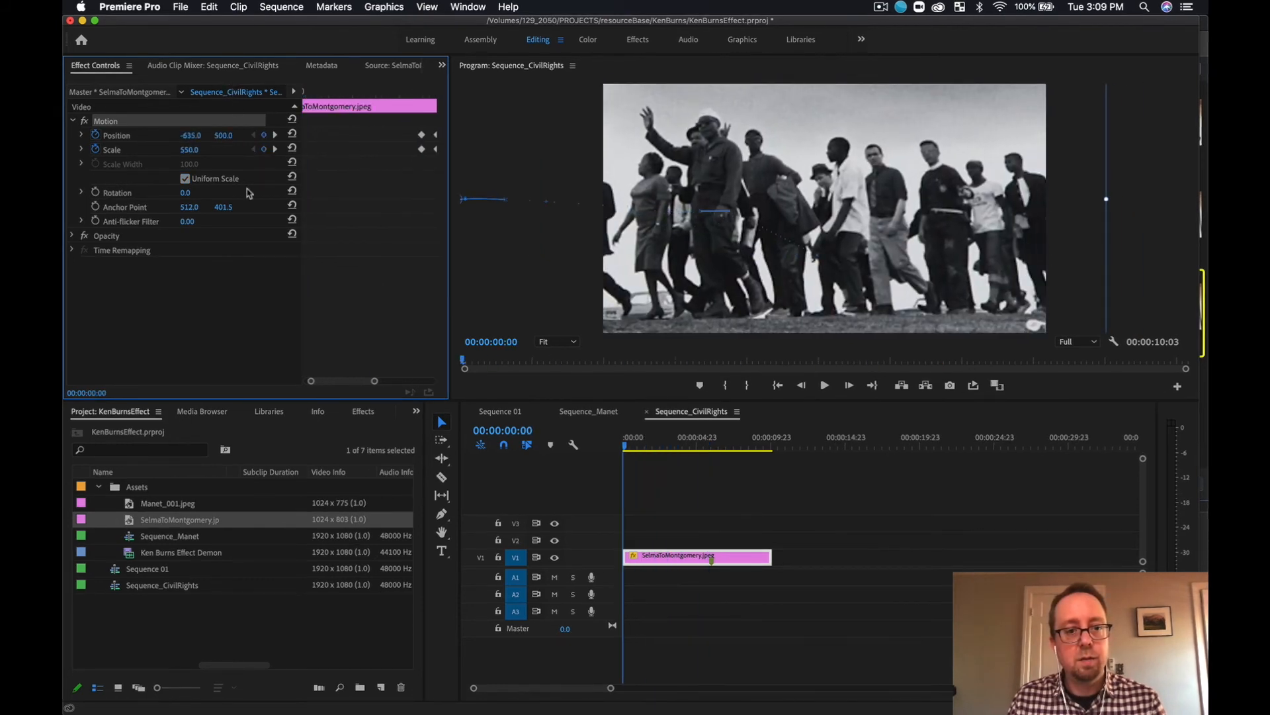
click(669, 428)
key(space)
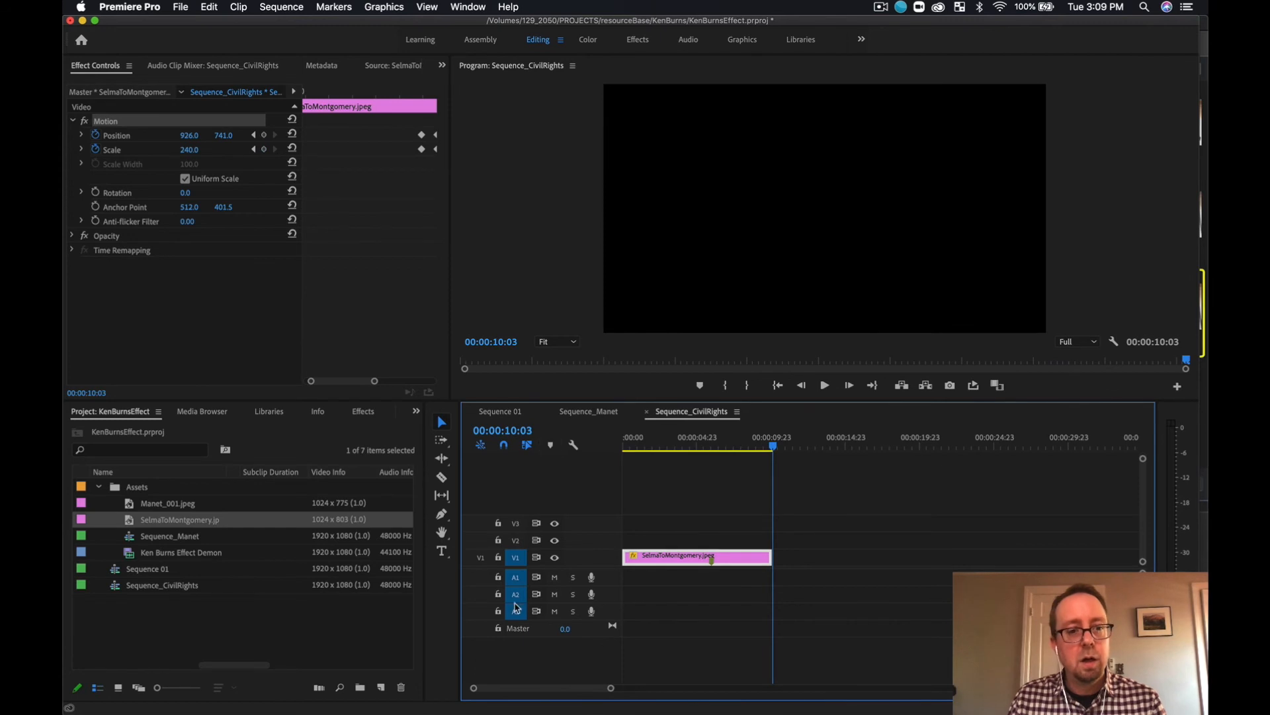
Replay the zoom-out between the last two pairs of keyframes, starting from about 00:00:05:13.
drag(349, 387, 389, 393)
drag(412, 92, 323, 112)
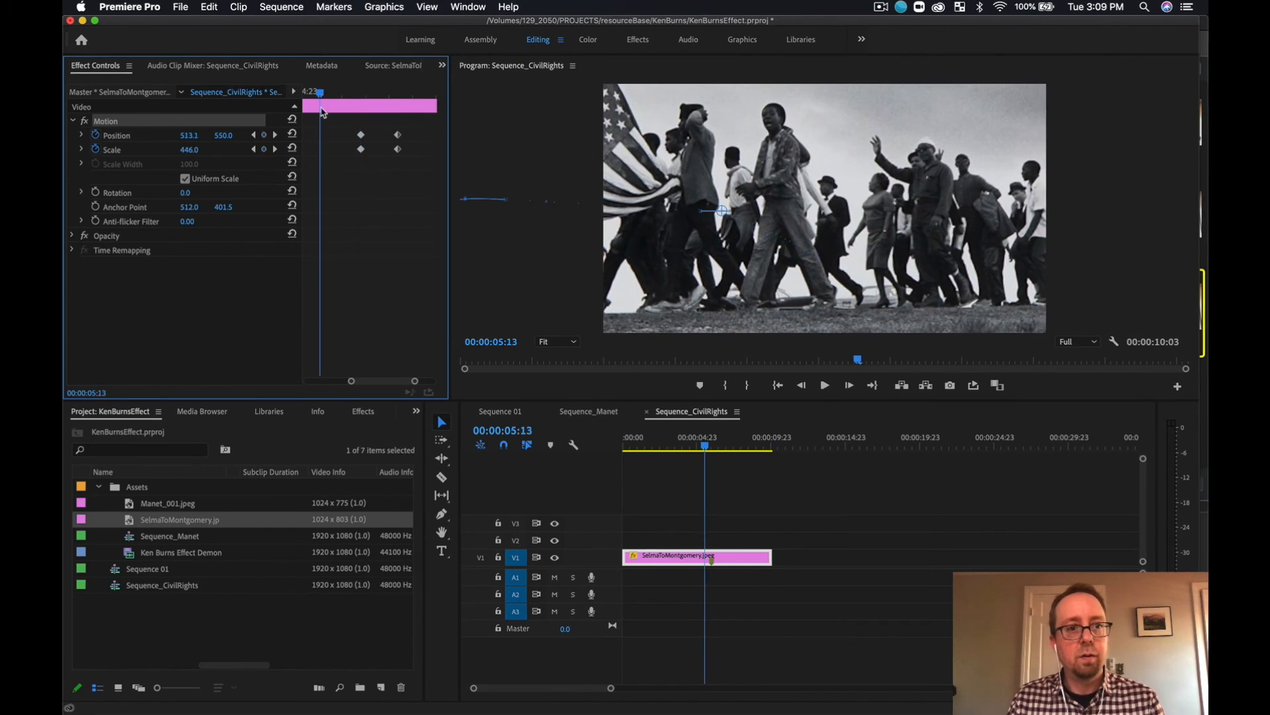
click(275, 135)
key(space)
key(space)
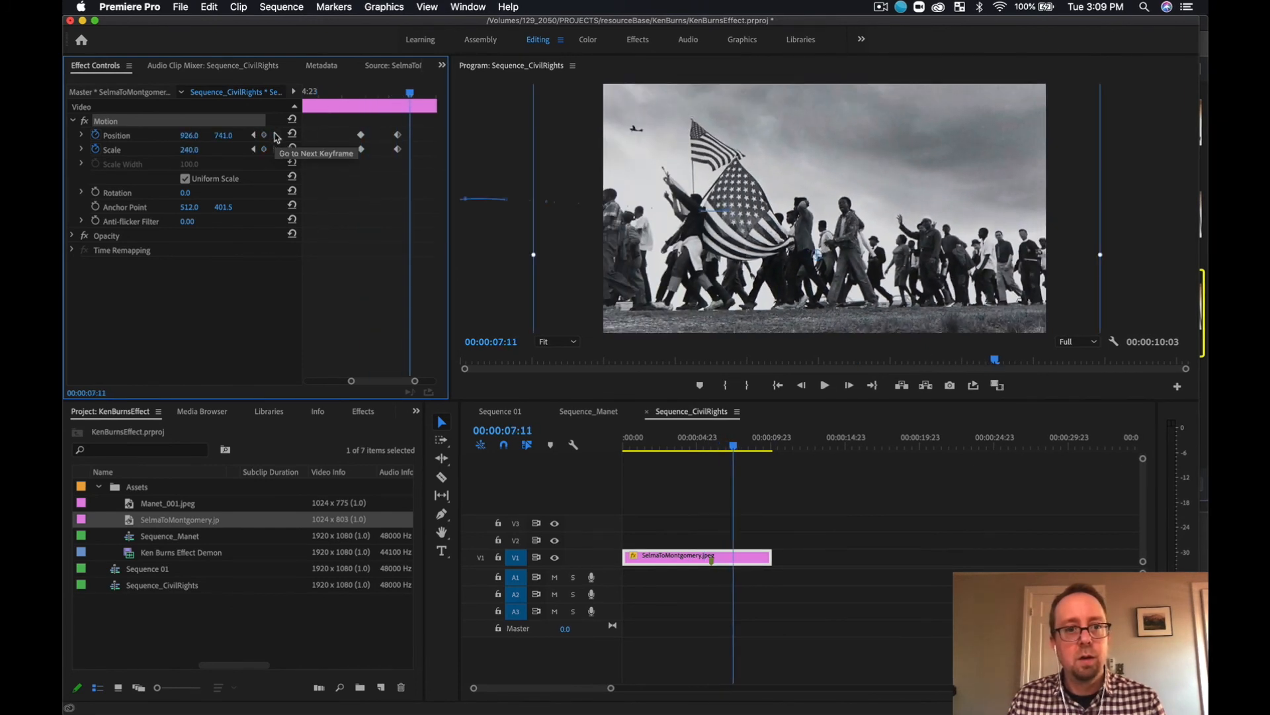
Move the last Position and Scale keyframes earlier to about 00:00:06:20 and replay the faster zoom-out.
drag(409, 169, 382, 151)
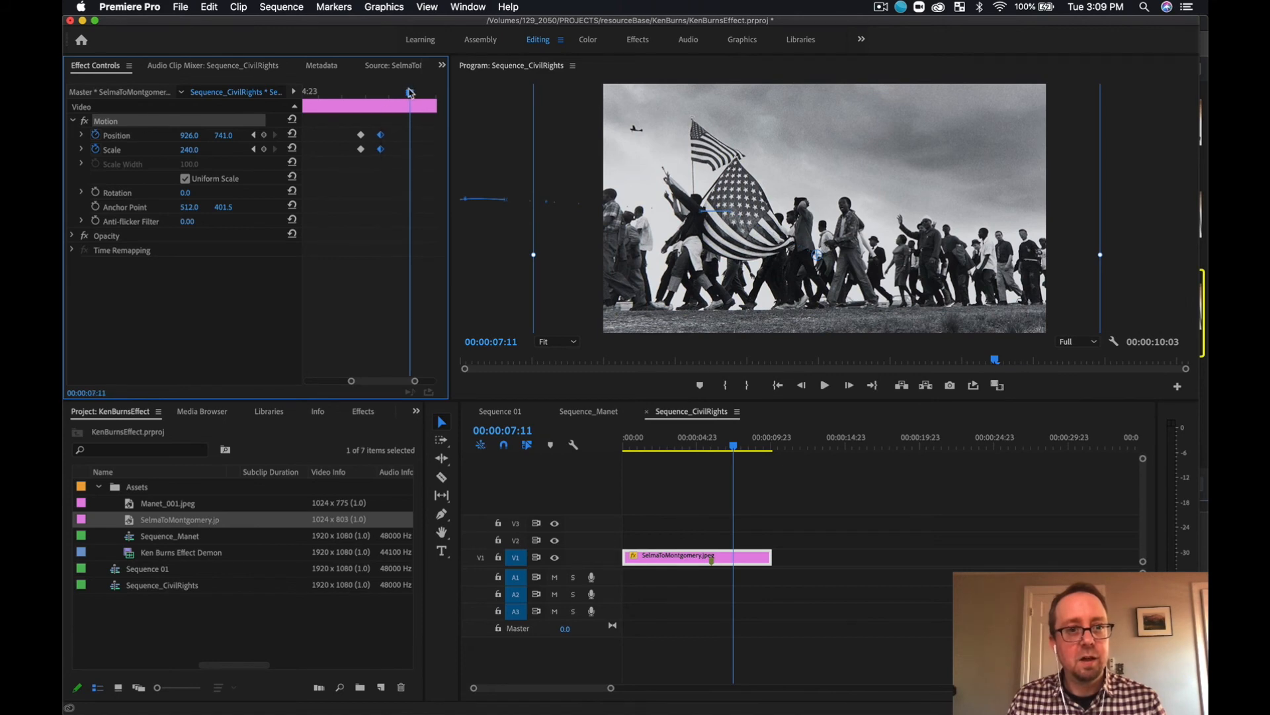
drag(409, 93, 331, 96)
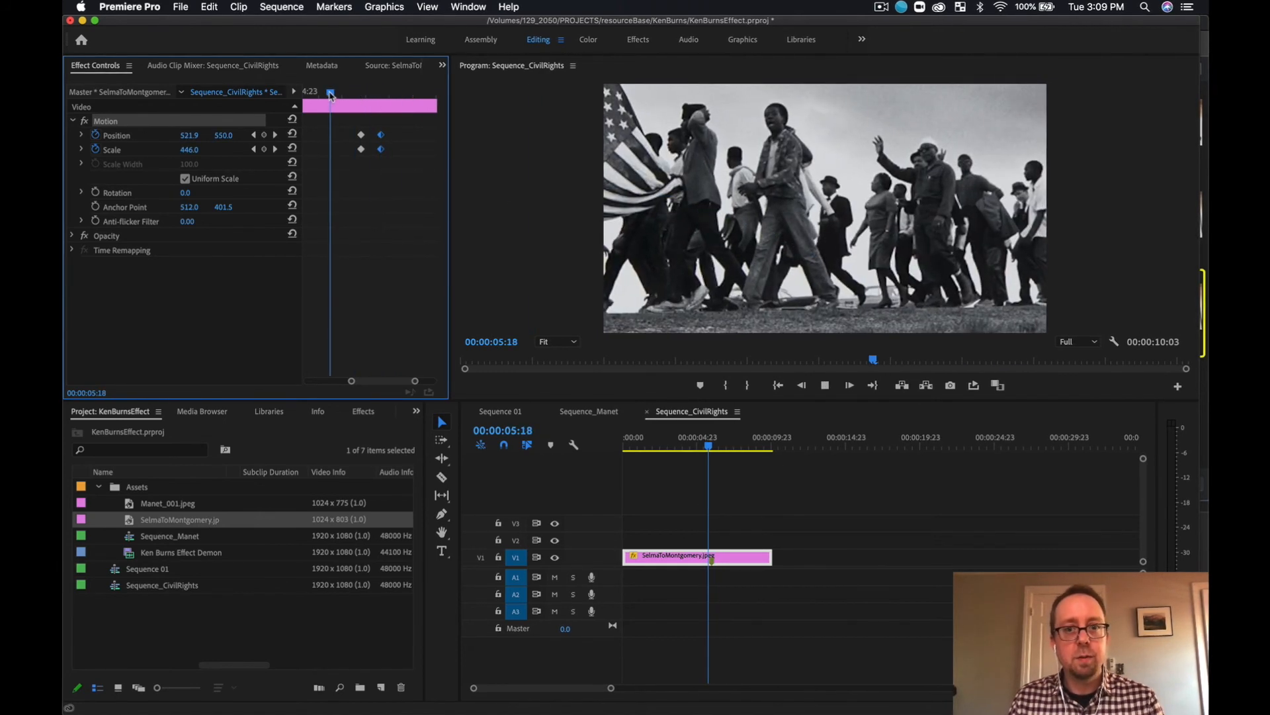
key(space)
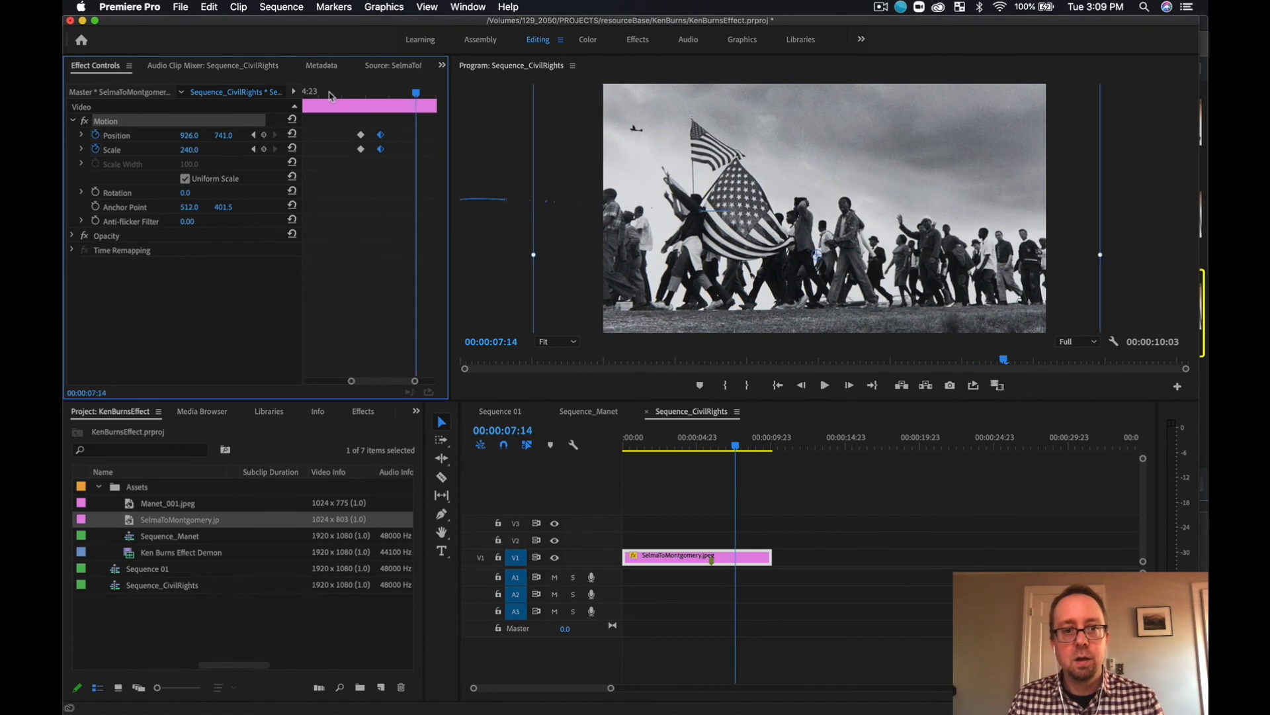
drag(431, 92, 339, 97)
key(space)
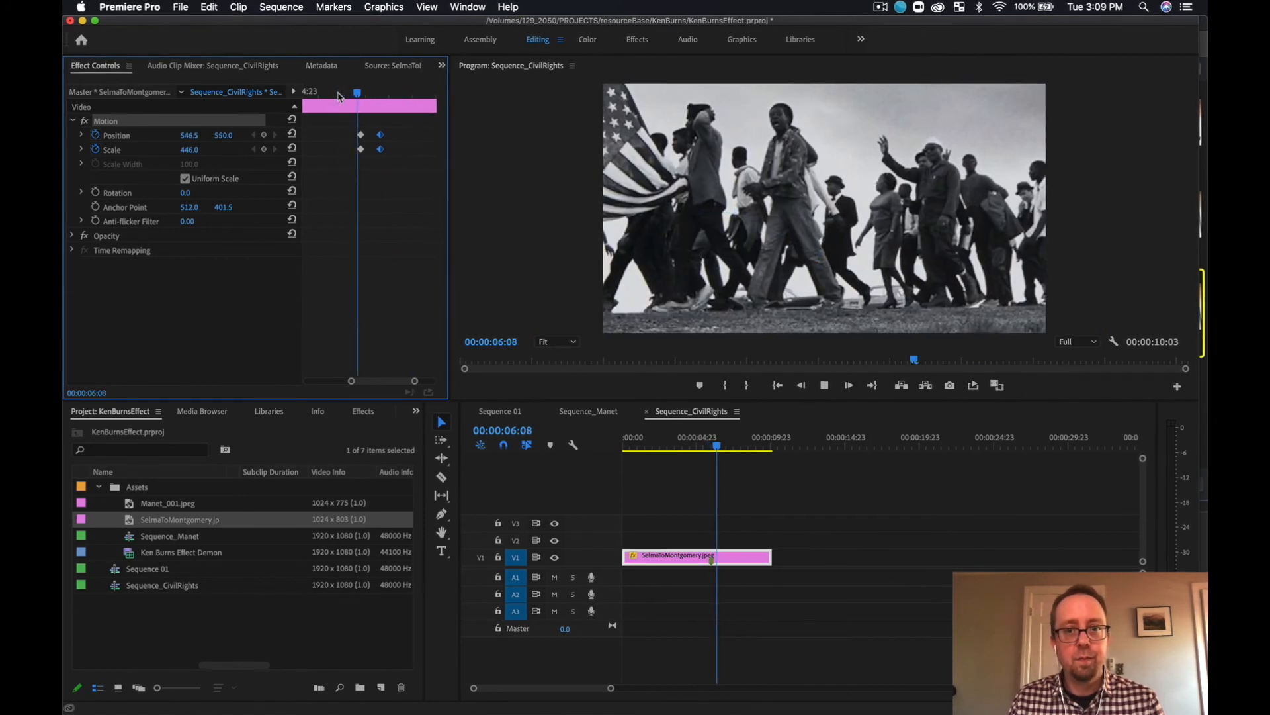
key(space)
drag(404, 93, 382, 94)
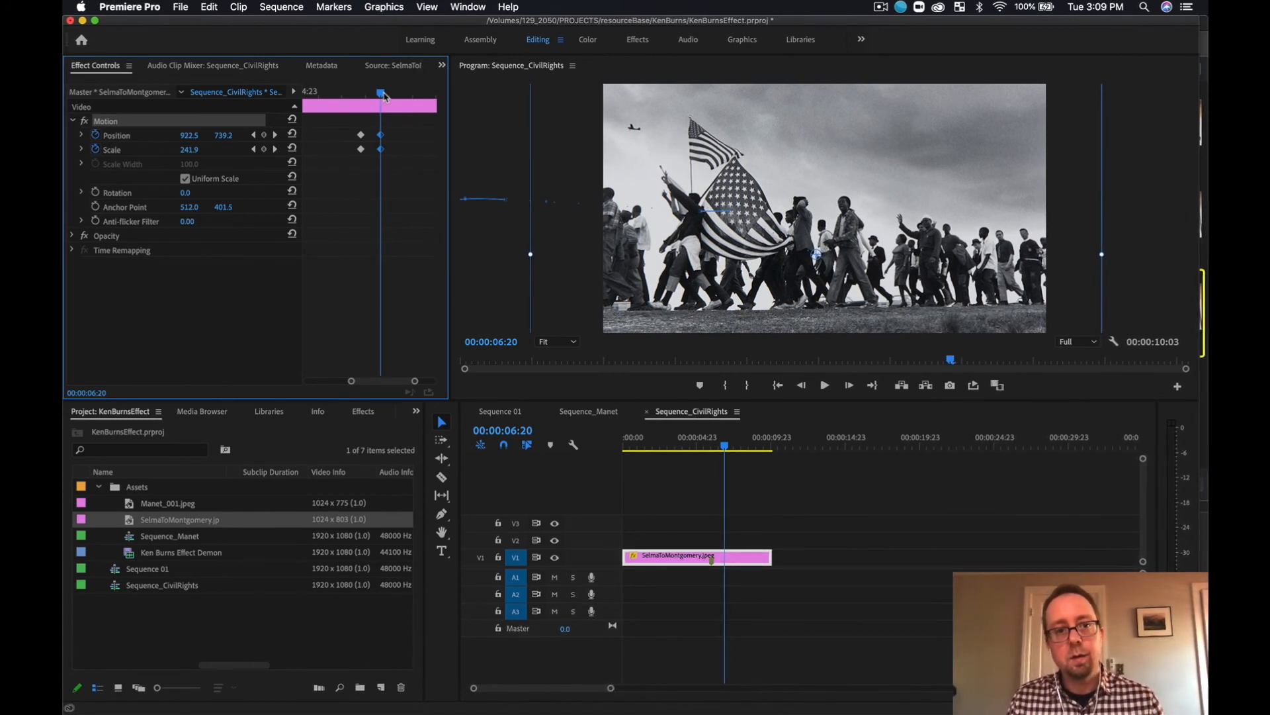
key(cmd+s)
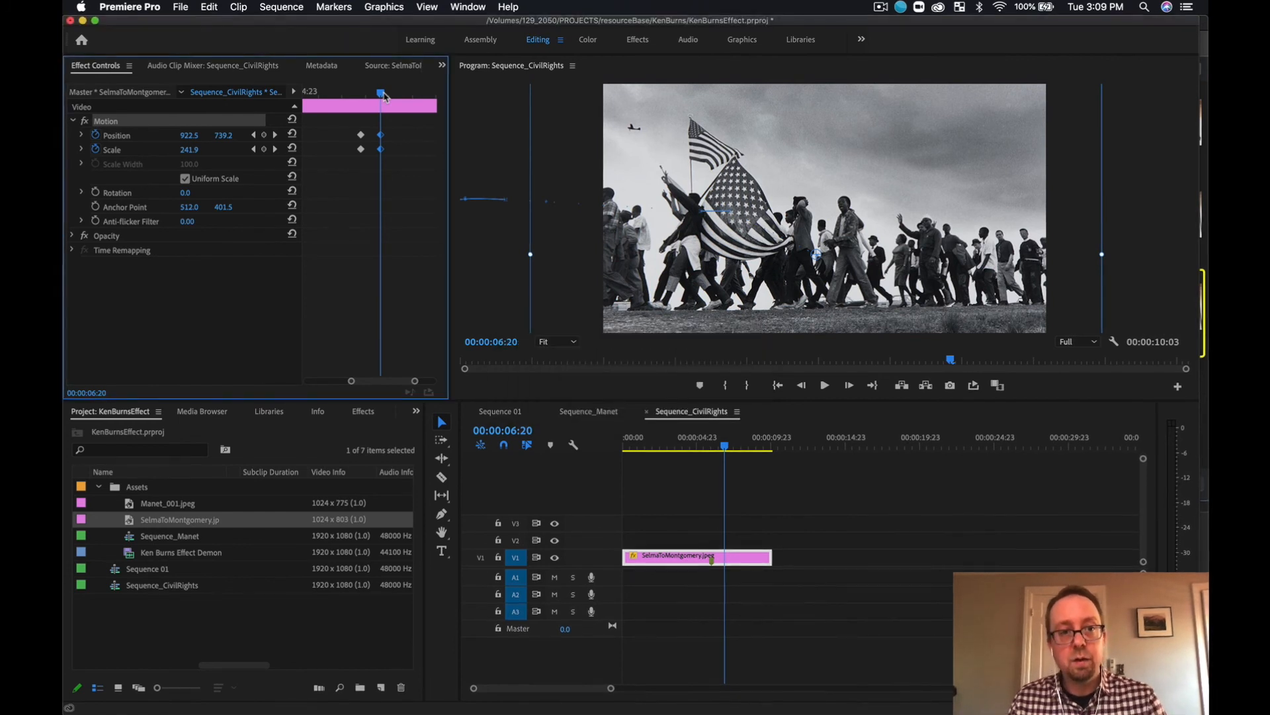
On the clip's last frame at 00:00:10:02, set Position to 1000, 726 and Scale to 230.
drag(384, 96, 462, 120)
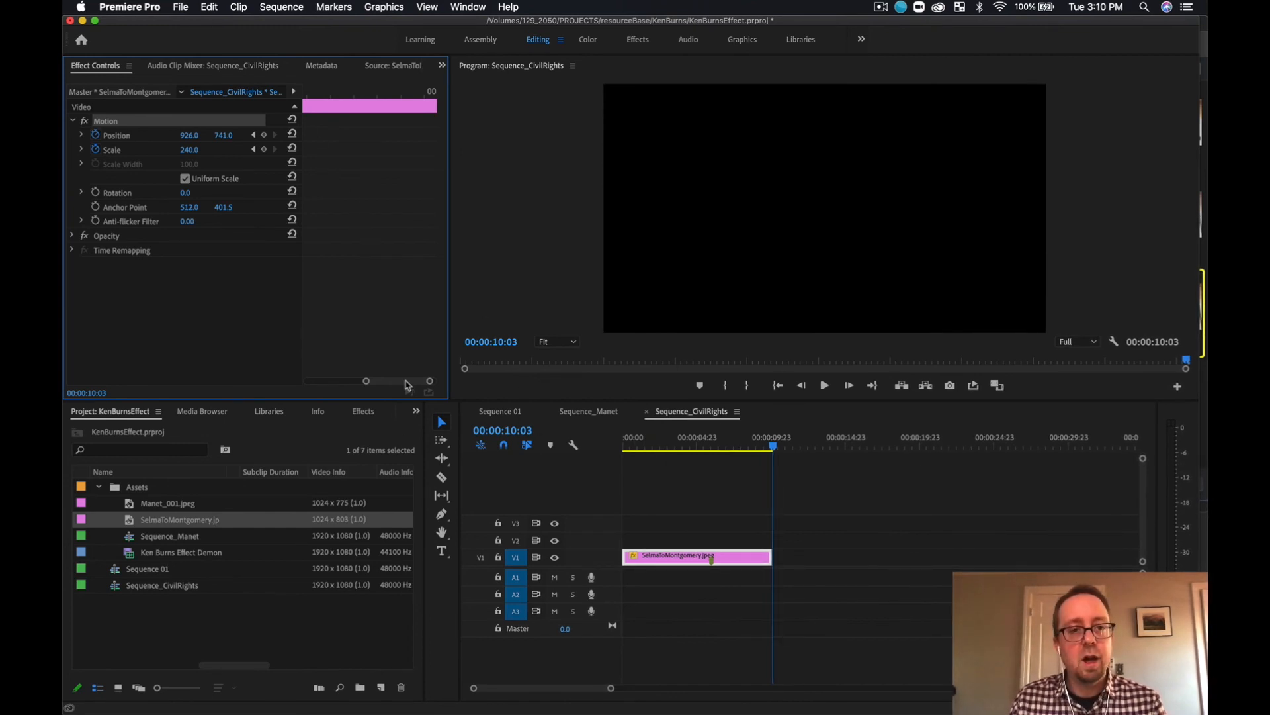
key(Left)
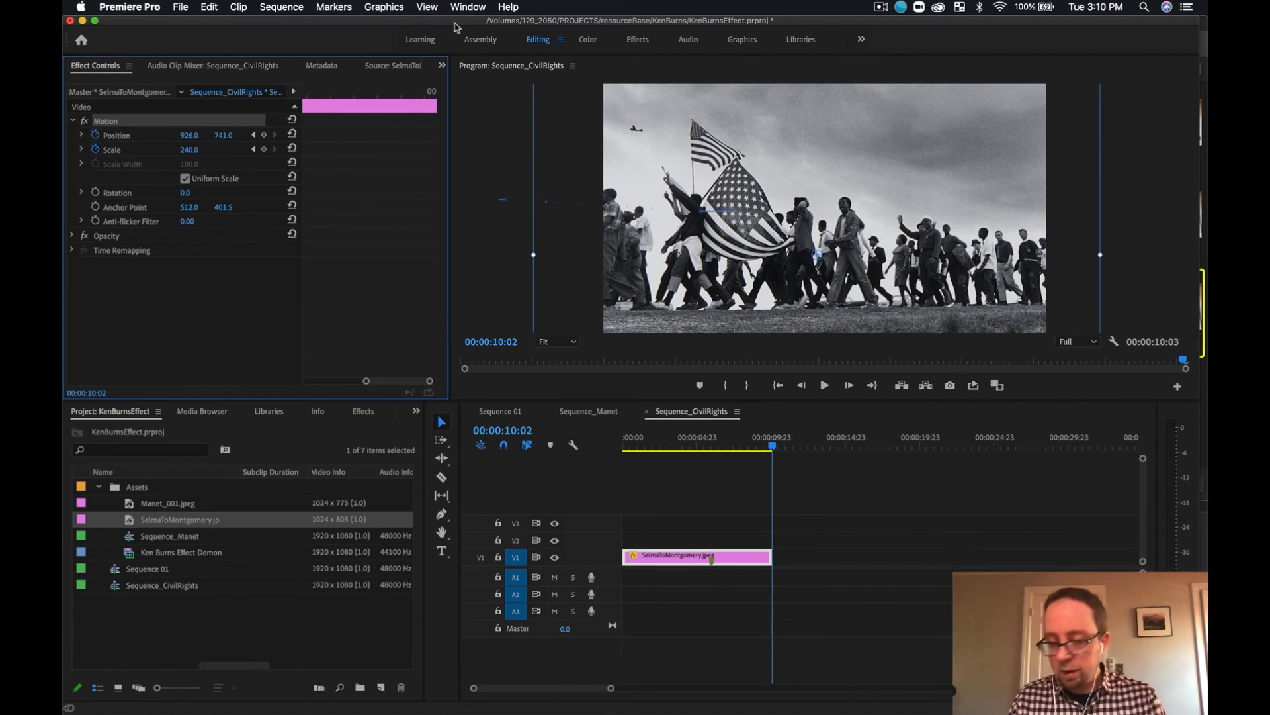
drag(188, 135, 236, 135)
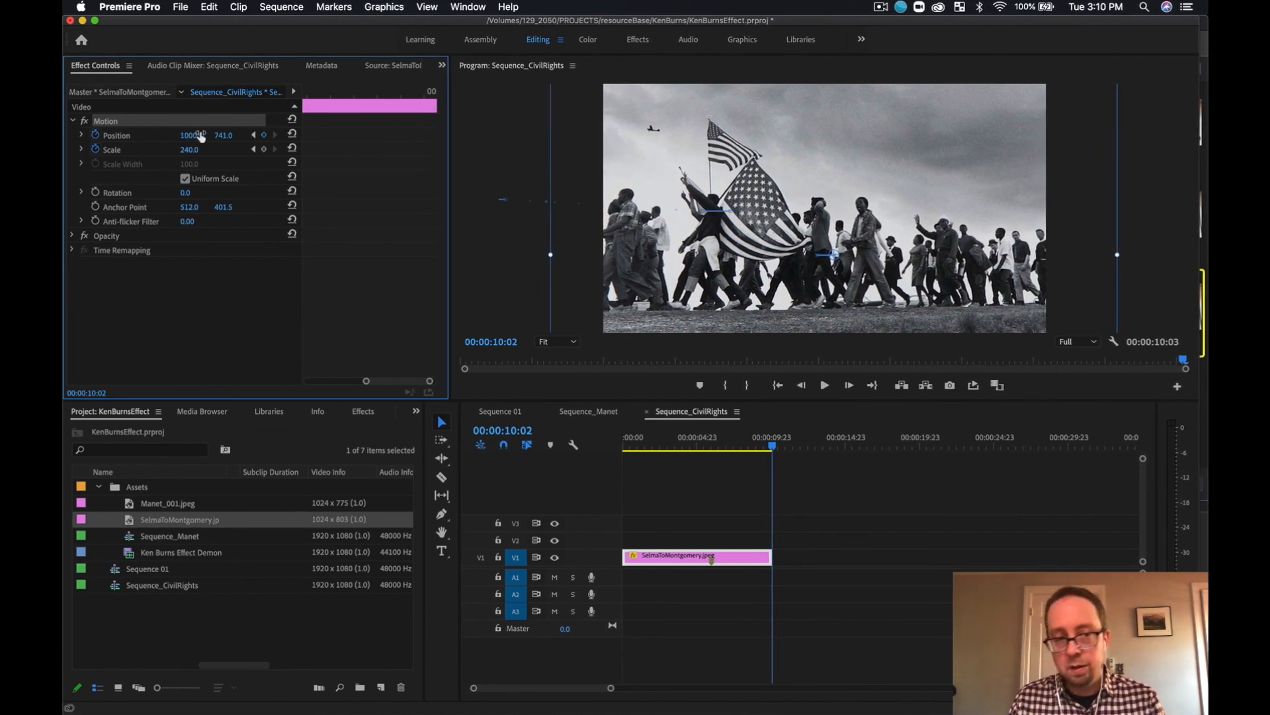
drag(223, 135, 213, 135)
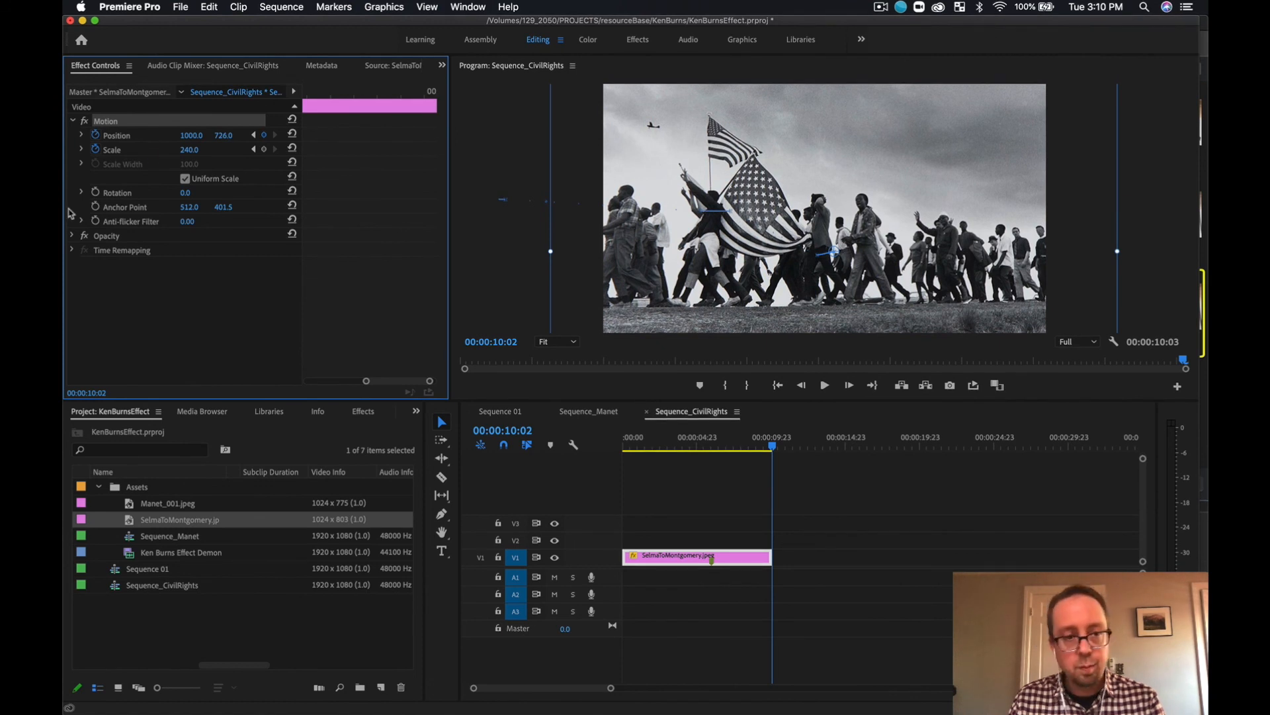
click(198, 149)
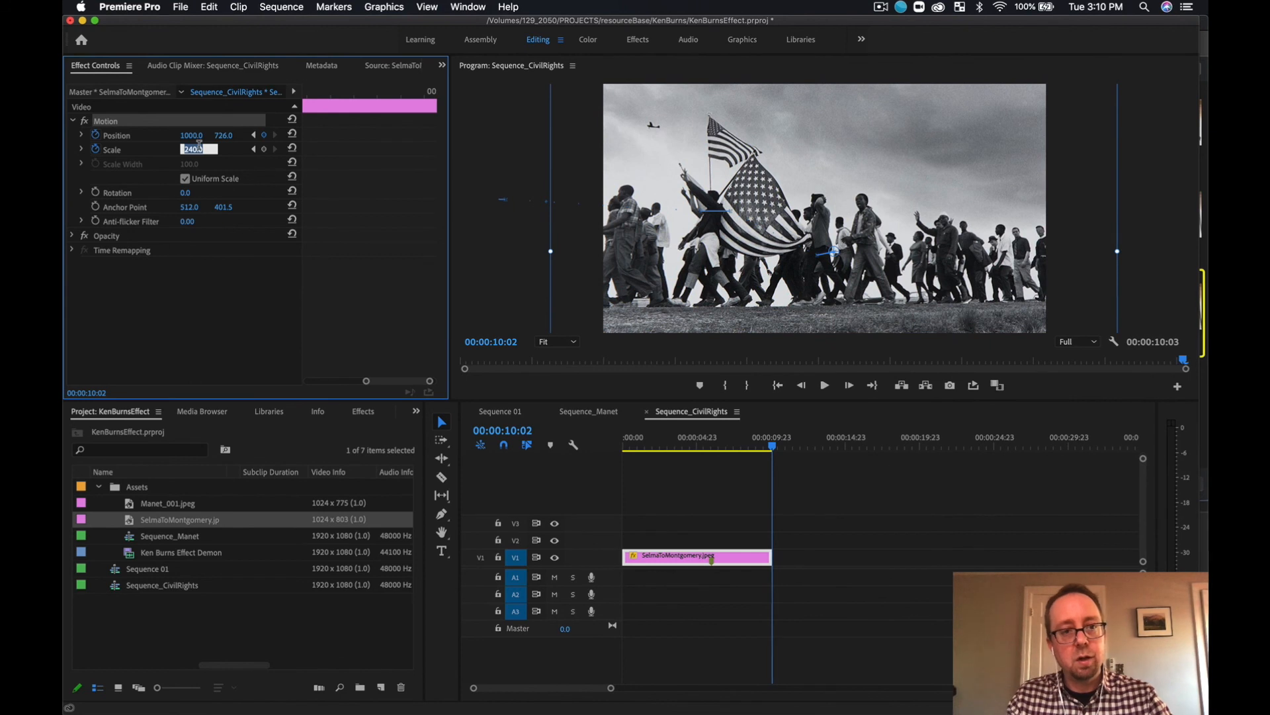
text(230)
key(Return)
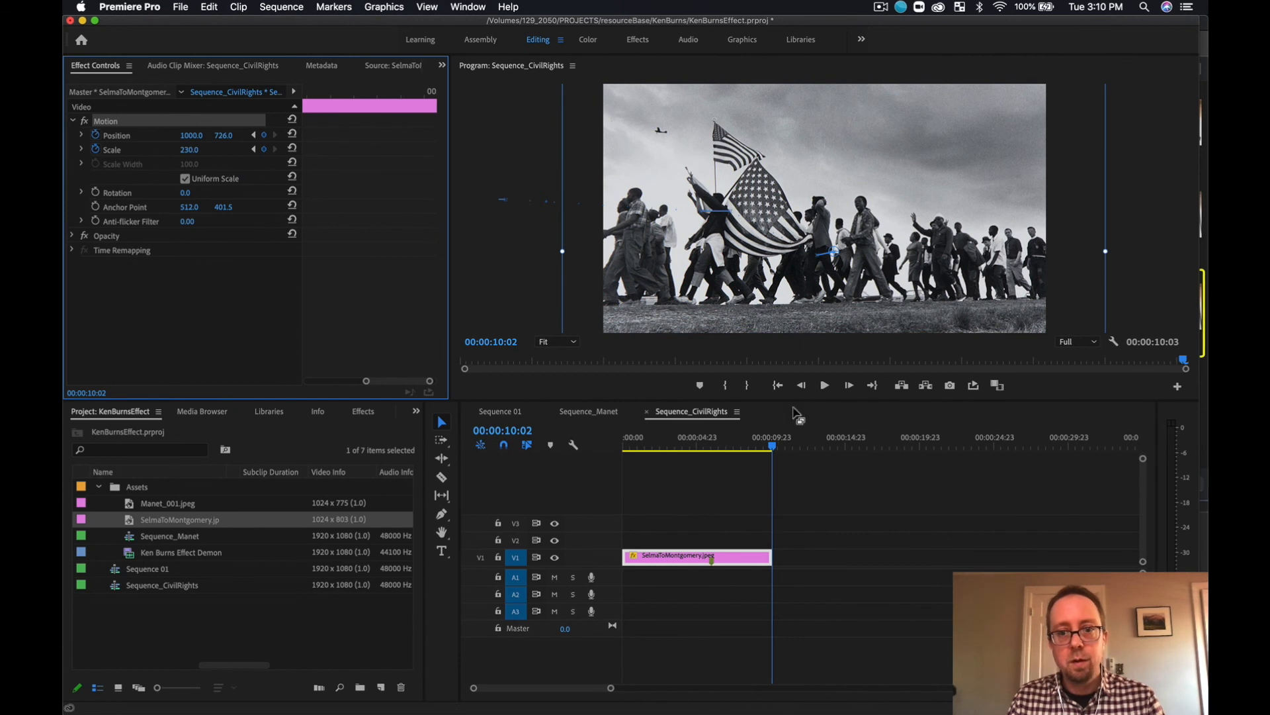
Play the complete animation from near the sequence start, then go back to about 00:00:08:08 to review the final slow move.
drag(773, 447, 624, 446)
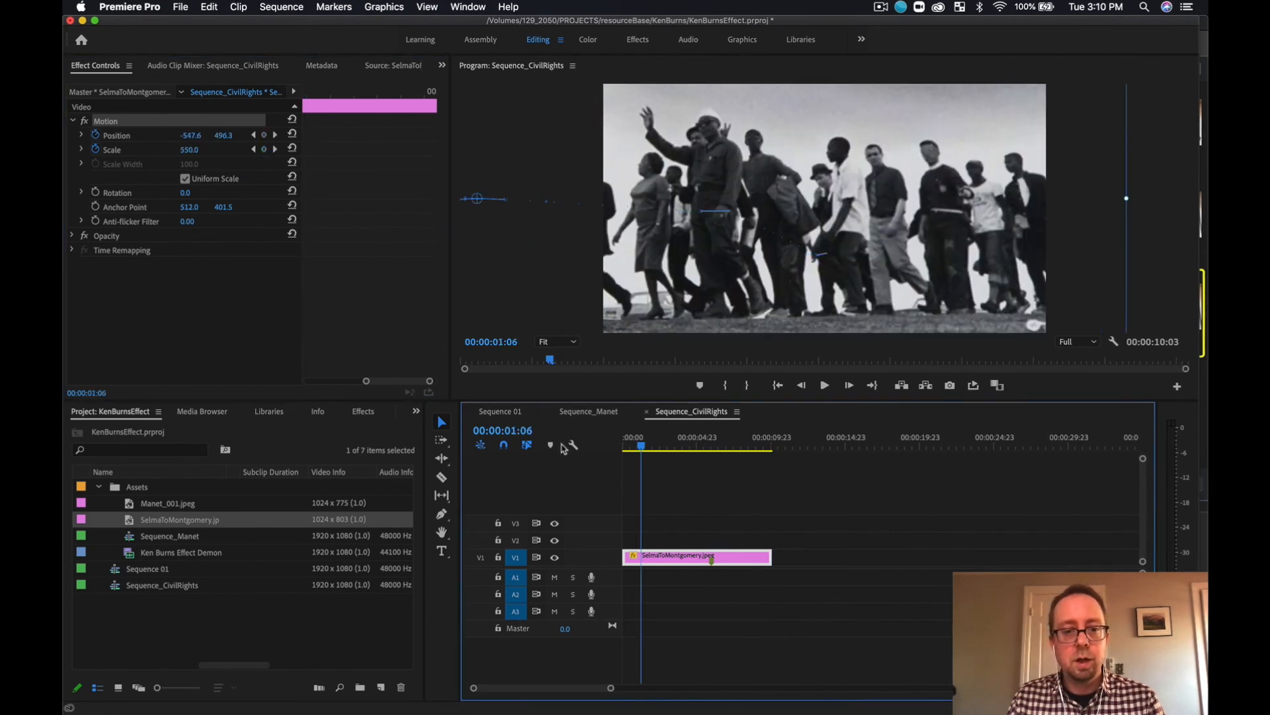
key(space)
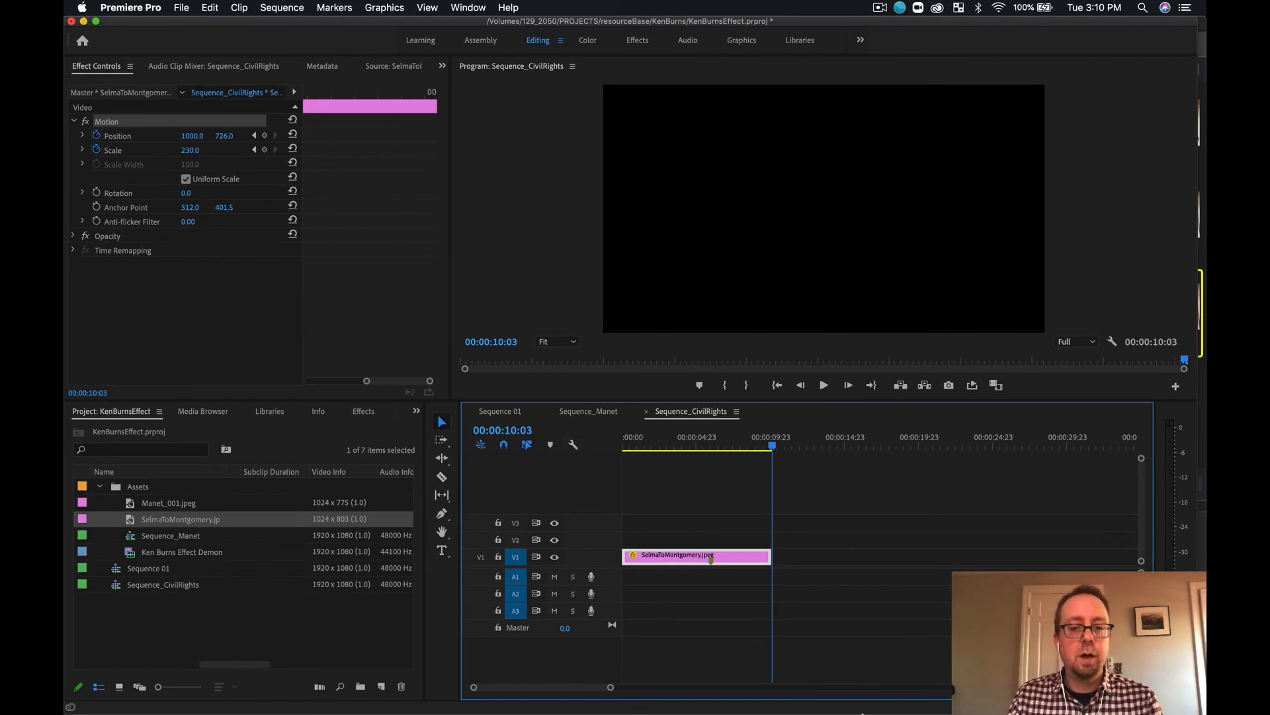
mouse_move(761, 446)
mouse_down()
mouse_move(704, 448)
mouse_move(752, 454)
mouse_up()
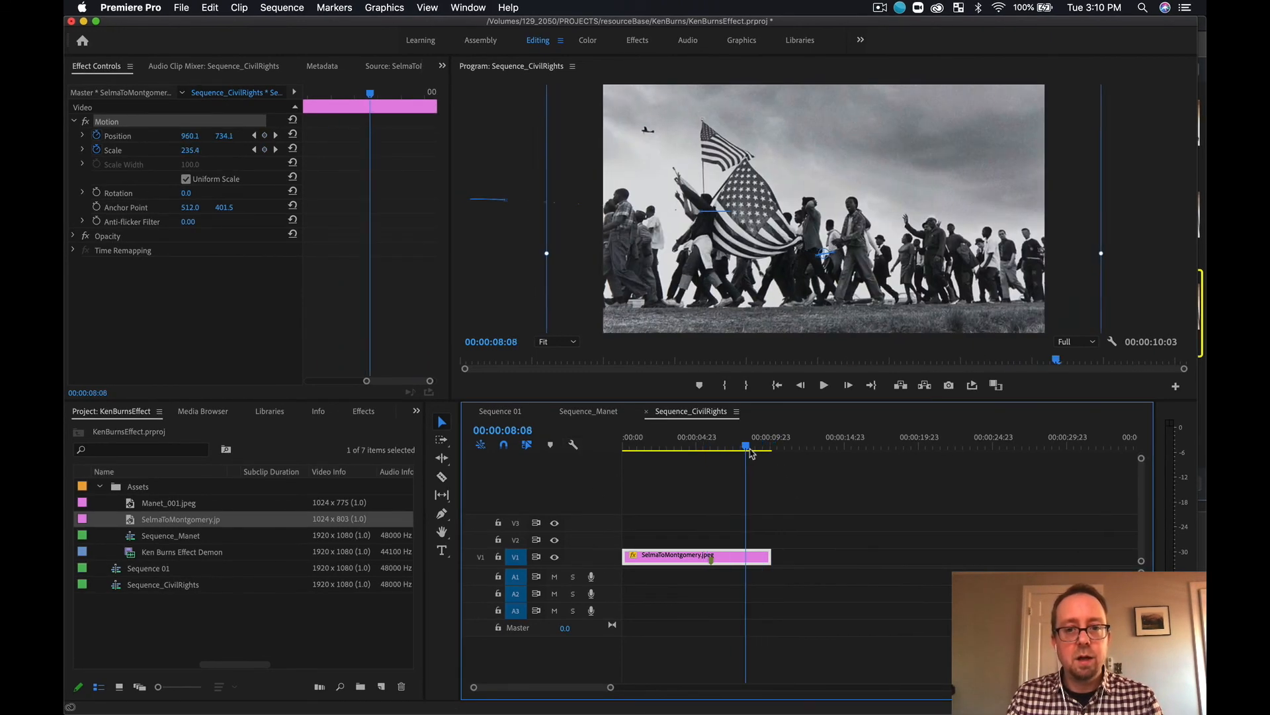